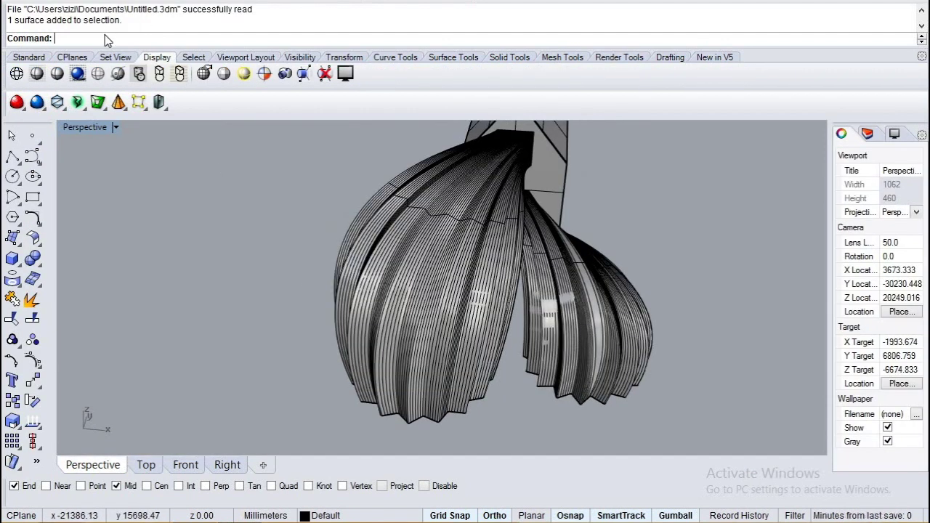
- Run ExtractIsocurve on the larger pleated surface and extract U-direction isocurves along its front pleat edges
{"action": "type", "text": "xtractIsocurve"}
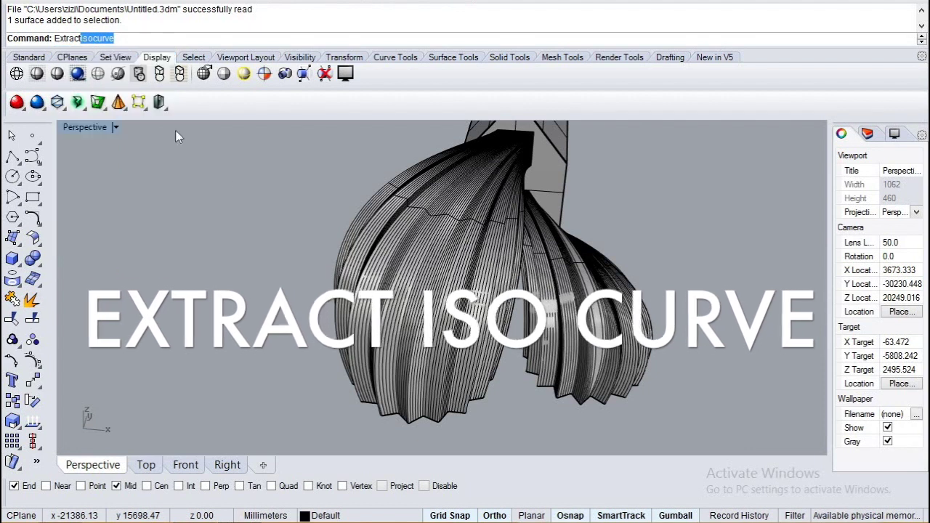
{"action": "key", "text": "Return"}
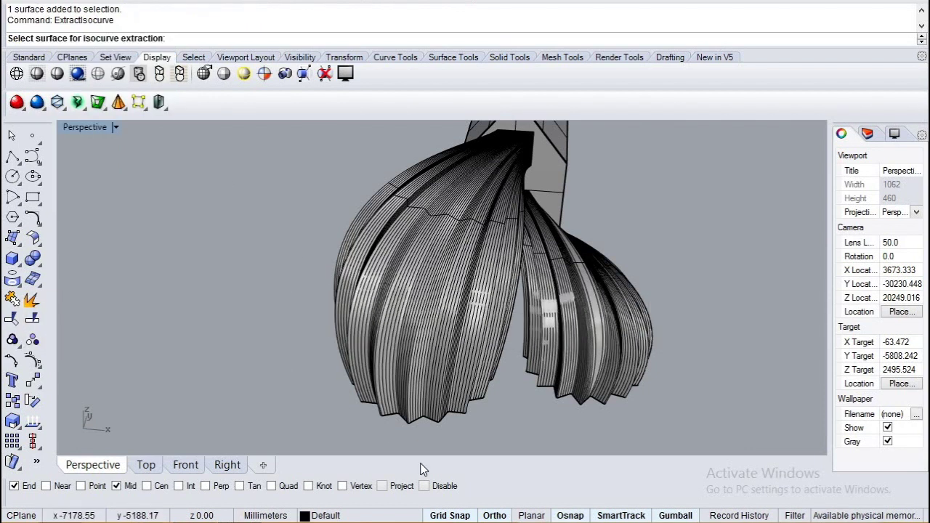
{"action": "scroll", "coordinate": [386, 366], "scroll_direction": "up", "scroll_amount": 4}
{"action": "left_click", "coordinate": [387, 353]}
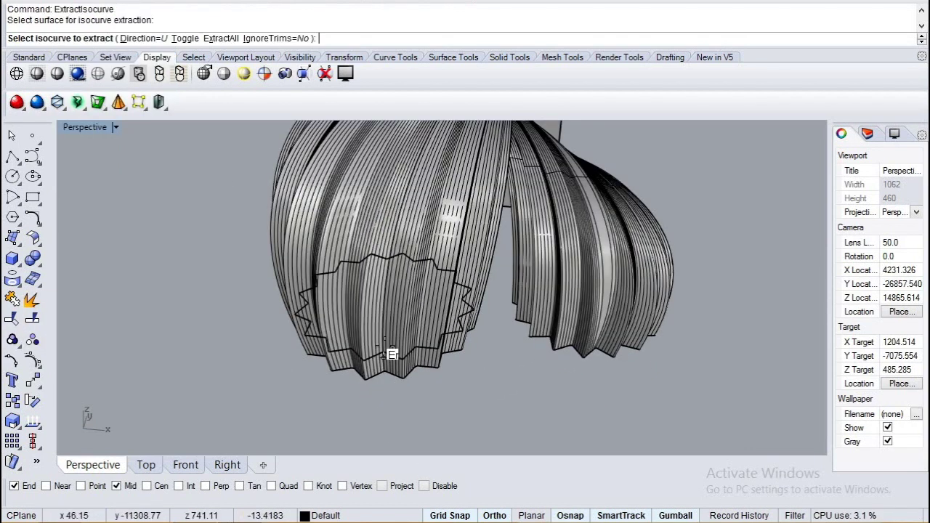
{"action": "scroll", "coordinate": [384, 367], "scroll_direction": "up", "scroll_amount": 4}
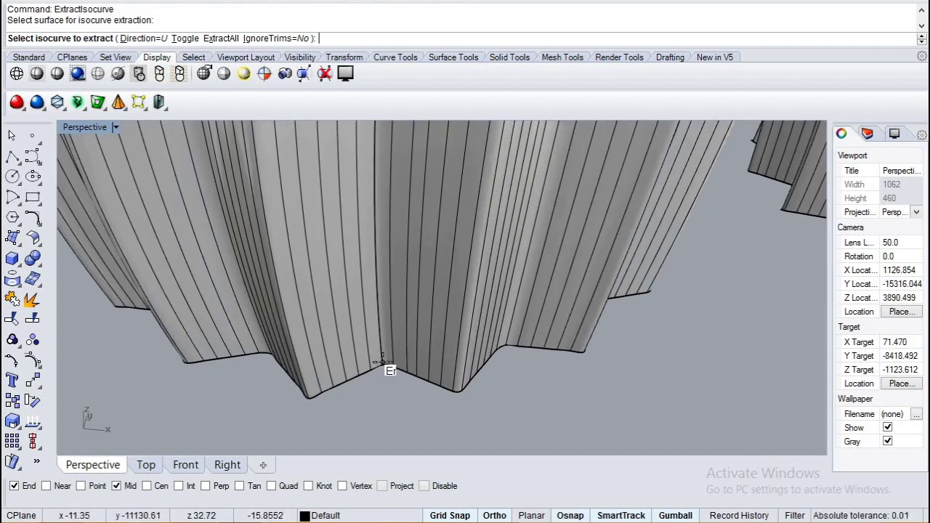
{"action": "left_click", "coordinate": [383, 361]}
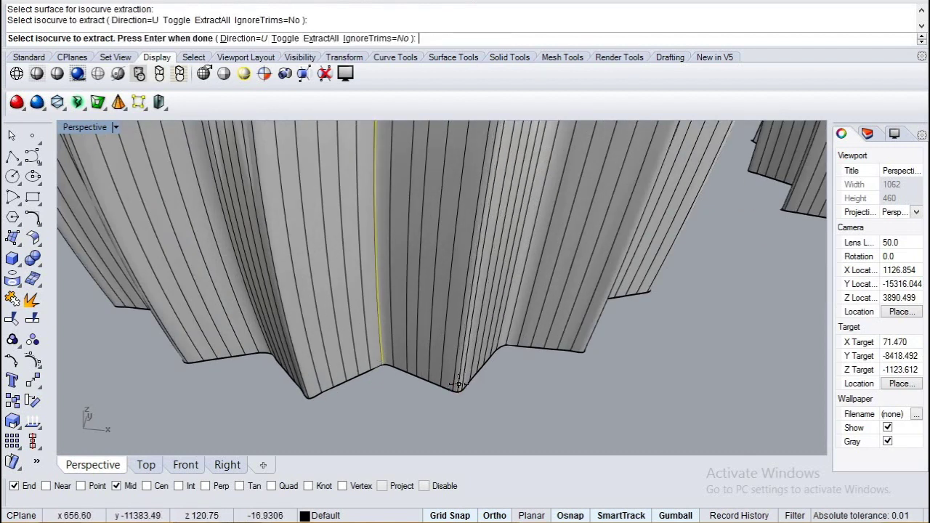
{"action": "left_click", "coordinate": [457, 391]}
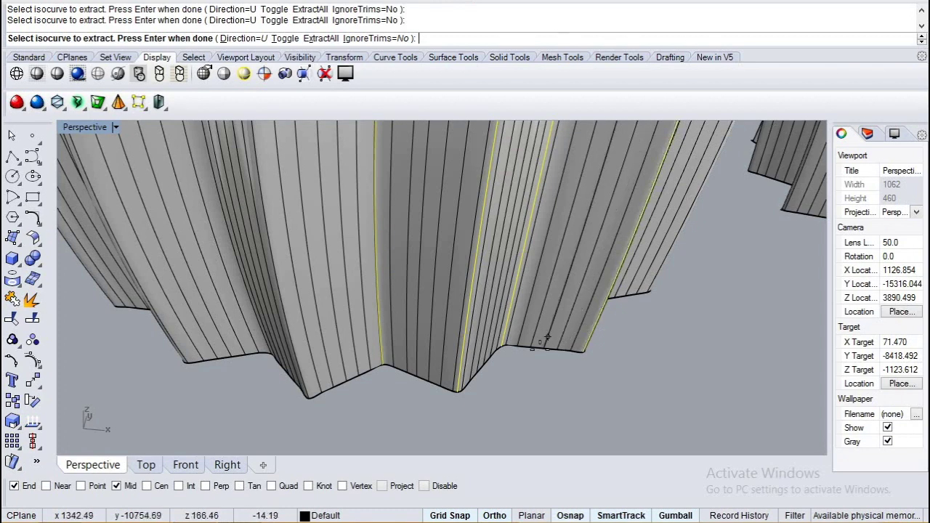
- Extract further isocurves along the pleat edges on the larger surface's side facing the smaller surface
{"action": "right_click_drag", "start_coordinate": [545, 342], "coordinate": [450, 339]}
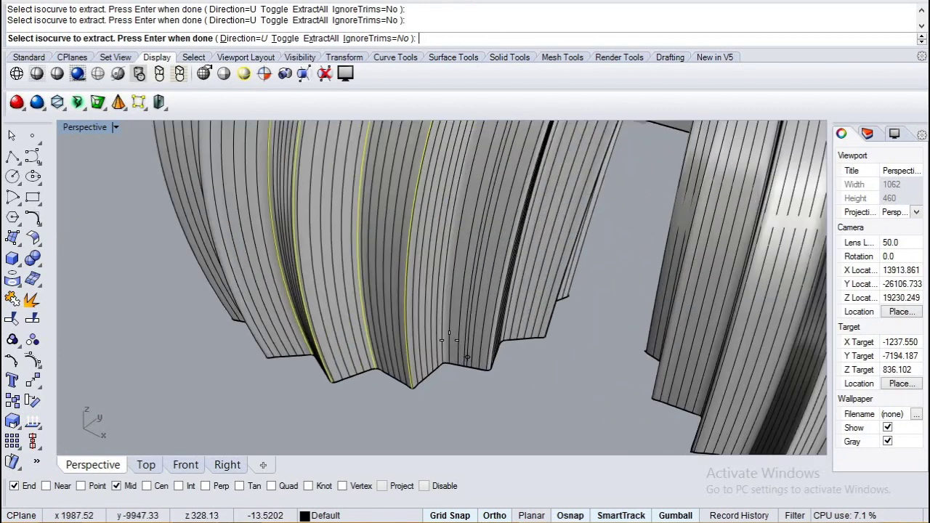
{"action": "right_click_drag", "start_coordinate": [501, 286], "coordinate": [446, 346]}
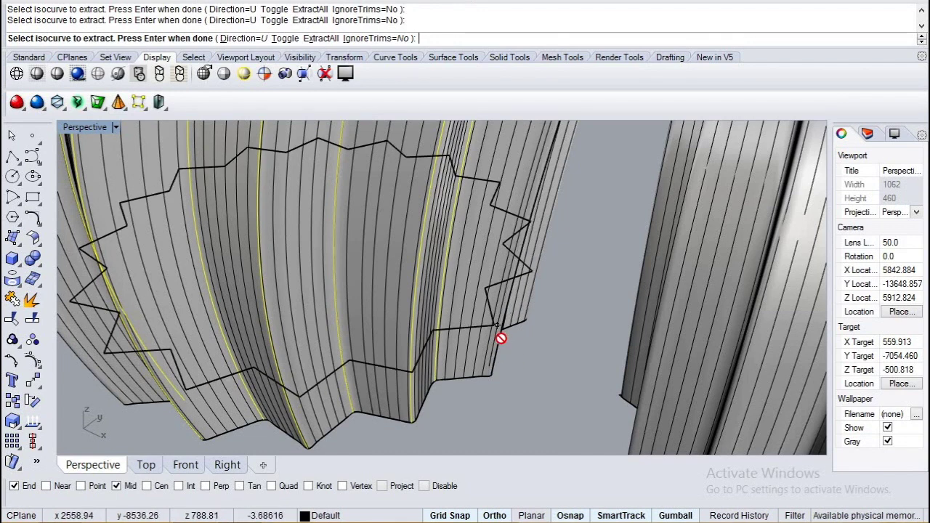
{"action": "right_click_drag", "start_coordinate": [497, 325], "coordinate": [408, 274]}
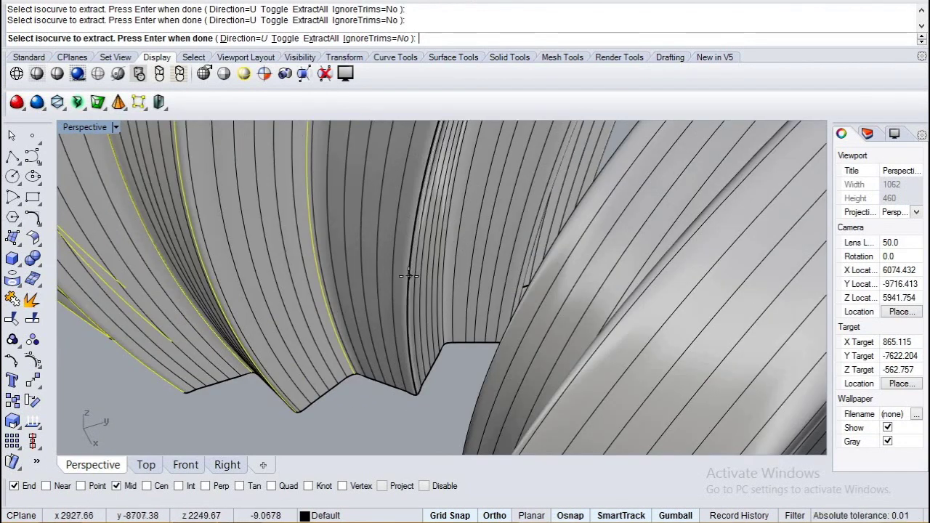
{"action": "left_click", "coordinate": [444, 273]}
{"action": "scroll", "coordinate": [441, 280], "scroll_direction": "down", "scroll_amount": 5}
{"action": "right_click_drag", "start_coordinate": [415, 339], "coordinate": [504, 303]}
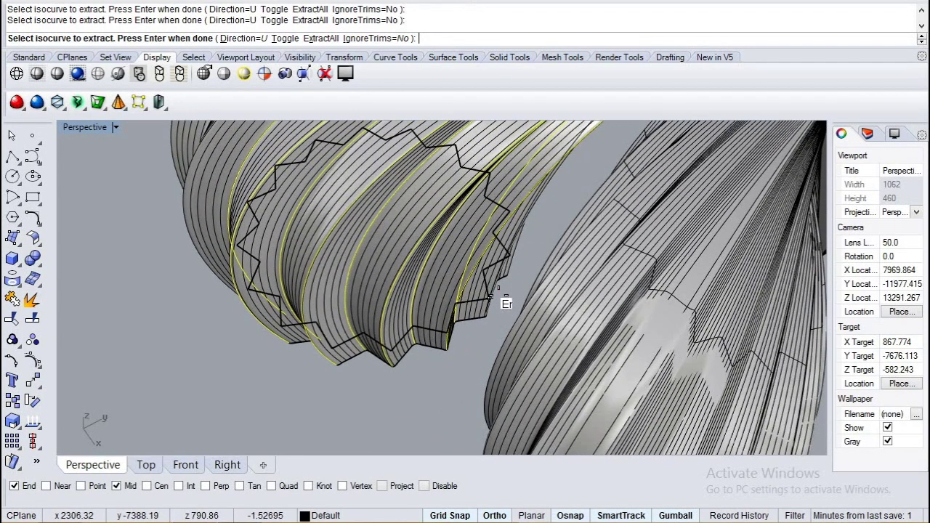
- Extract isocurves along the pleat edges on the larger surface's outer side, continuing around towards the back
{"action": "scroll", "coordinate": [454, 332], "scroll_direction": "down", "scroll_amount": 6}
{"action": "right_click_drag", "start_coordinate": [342, 291], "coordinate": [422, 291]}
{"action": "scroll", "coordinate": [413, 296], "scroll_direction": "up", "scroll_amount": 7}
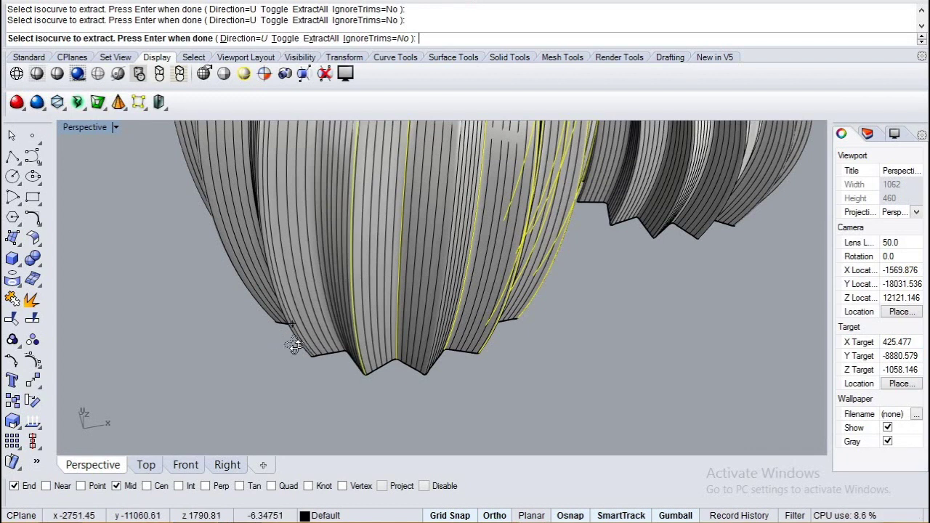
{"action": "right_click_drag", "start_coordinate": [294, 346], "coordinate": [454, 305]}
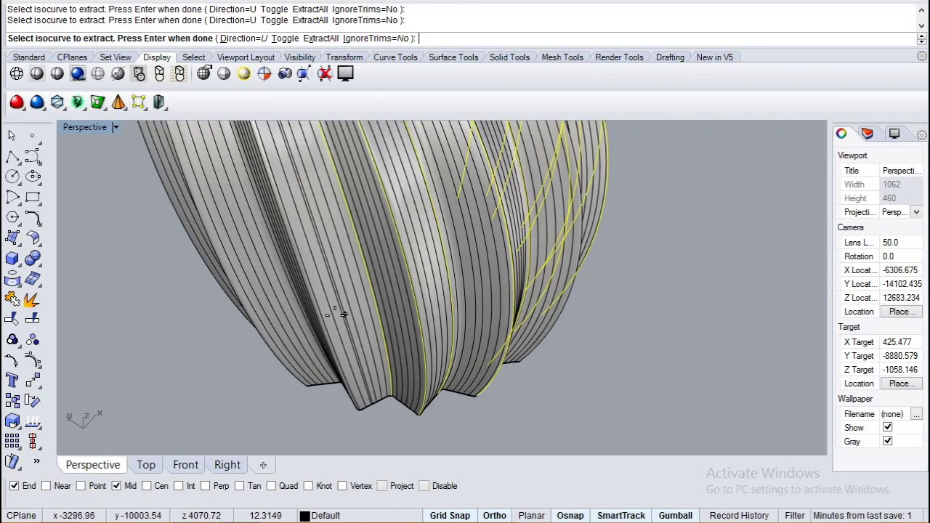
{"action": "right_click_drag", "start_coordinate": [321, 318], "coordinate": [444, 319]}
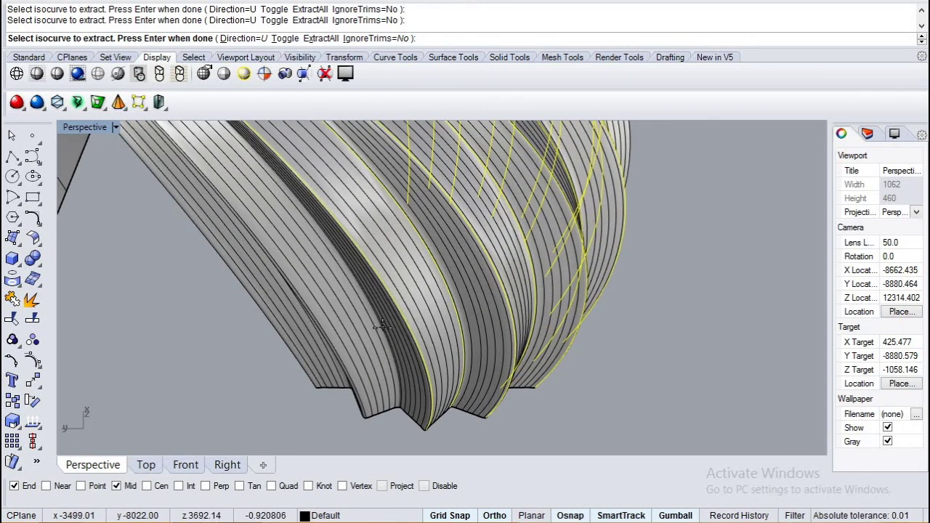
{"action": "right_click_drag", "start_coordinate": [328, 339], "coordinate": [503, 318]}
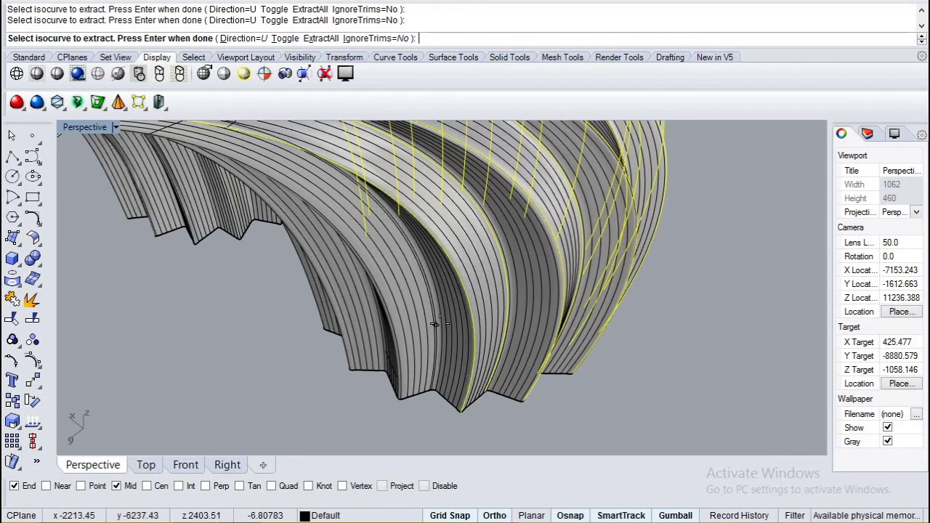
{"action": "right_click_drag", "start_coordinate": [392, 331], "coordinate": [483, 329]}
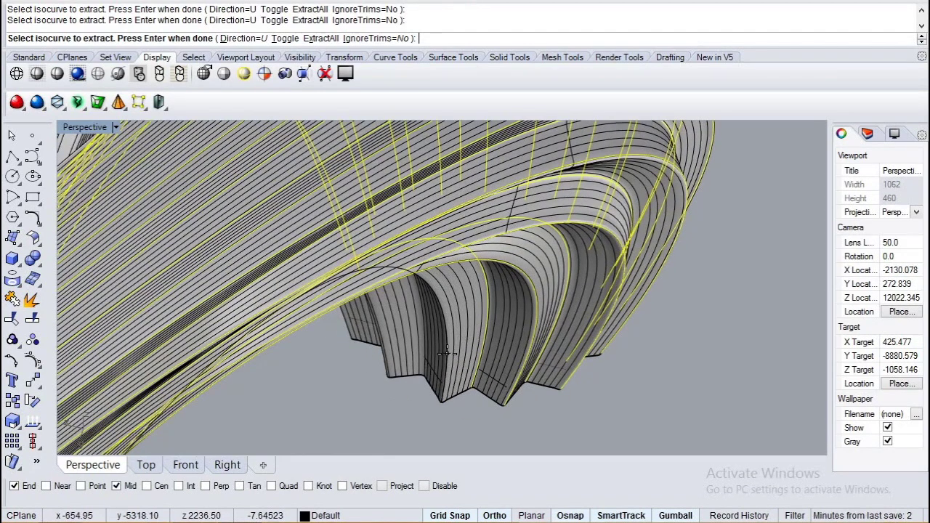
{"action": "left_click", "coordinate": [422, 316]}
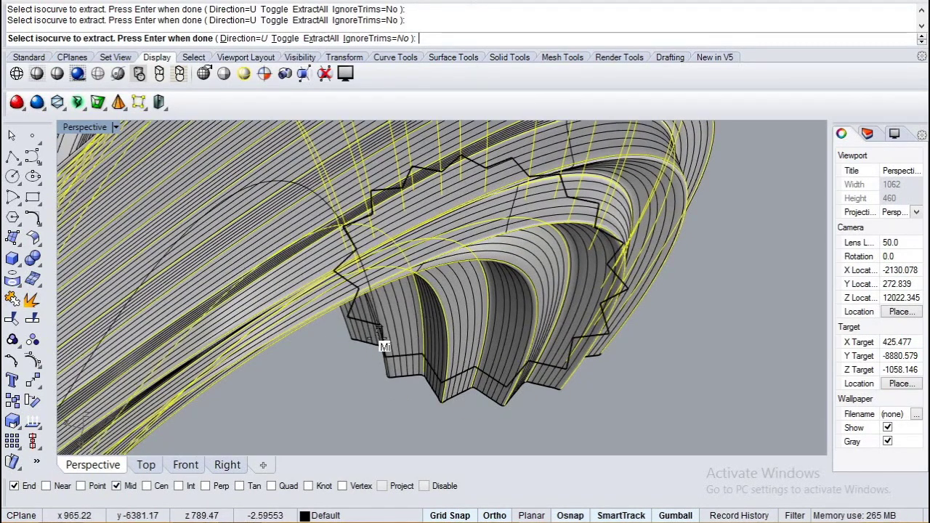
- Extract isocurves along the narrow pleats at the back of the larger surface
{"action": "scroll", "coordinate": [385, 353], "scroll_direction": "down", "scroll_amount": 6}
{"action": "right_click_drag", "start_coordinate": [387, 369], "coordinate": [422, 311]}
{"action": "scroll", "coordinate": [385, 371], "scroll_direction": "up", "scroll_amount": 6}
{"action": "scroll", "coordinate": [385, 372], "scroll_direction": "up", "scroll_amount": 3}
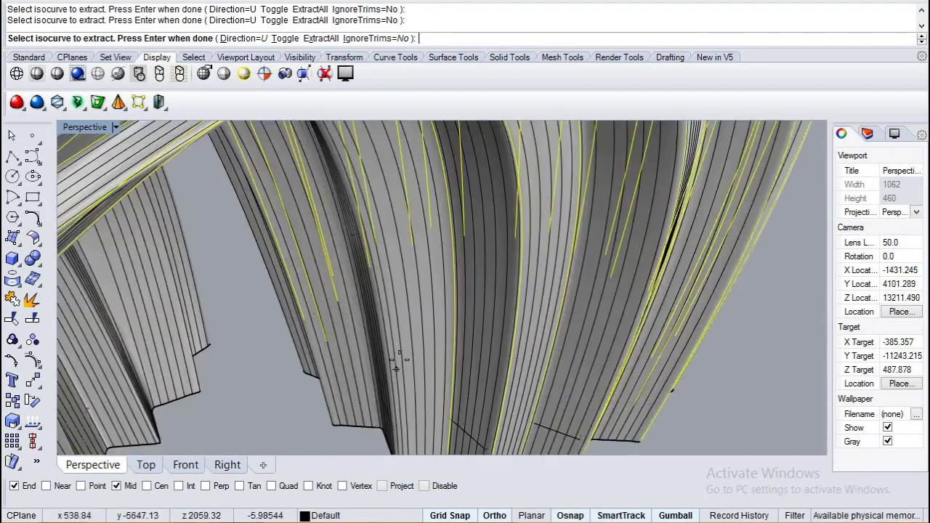
{"action": "scroll", "coordinate": [391, 356], "scroll_direction": "down", "scroll_amount": 2}
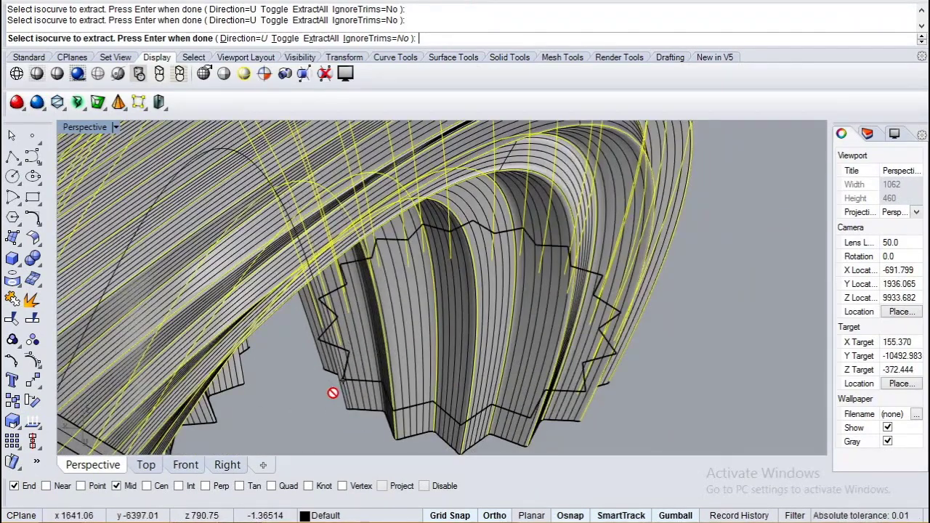
{"action": "scroll", "coordinate": [334, 393], "scroll_direction": "down", "scroll_amount": 6}
{"action": "scroll", "coordinate": [389, 391], "scroll_direction": "up", "scroll_amount": 8}
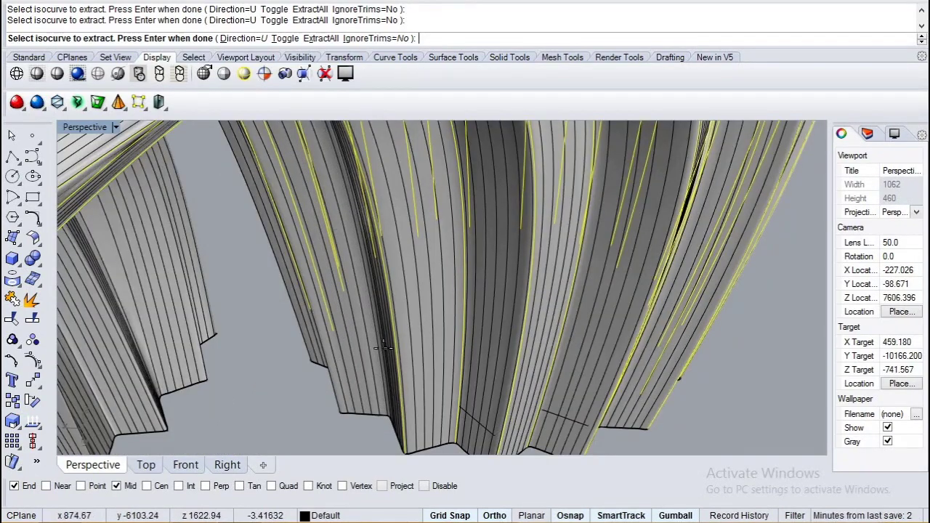
{"action": "scroll", "coordinate": [360, 369], "scroll_direction": "down", "scroll_amount": 4}
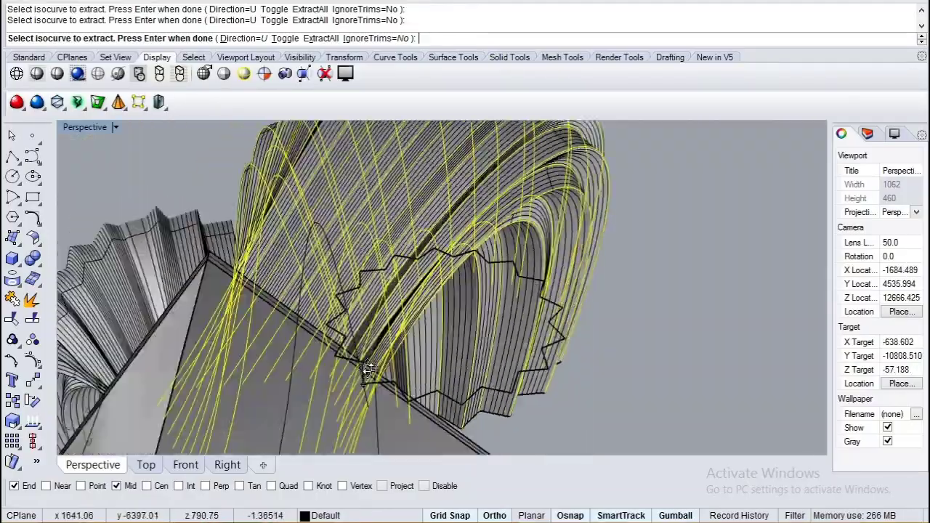
- Extract the remaining pleat-edge isocurves around the larger surface and finish the extraction
{"action": "right_click_drag", "start_coordinate": [365, 378], "coordinate": [565, 418]}
{"action": "scroll", "coordinate": [564, 415], "scroll_direction": "up", "scroll_amount": 4}
{"action": "scroll", "coordinate": [476, 396], "scroll_direction": "down", "scroll_amount": 2}
{"action": "scroll", "coordinate": [476, 385], "scroll_direction": "up", "scroll_amount": 6}
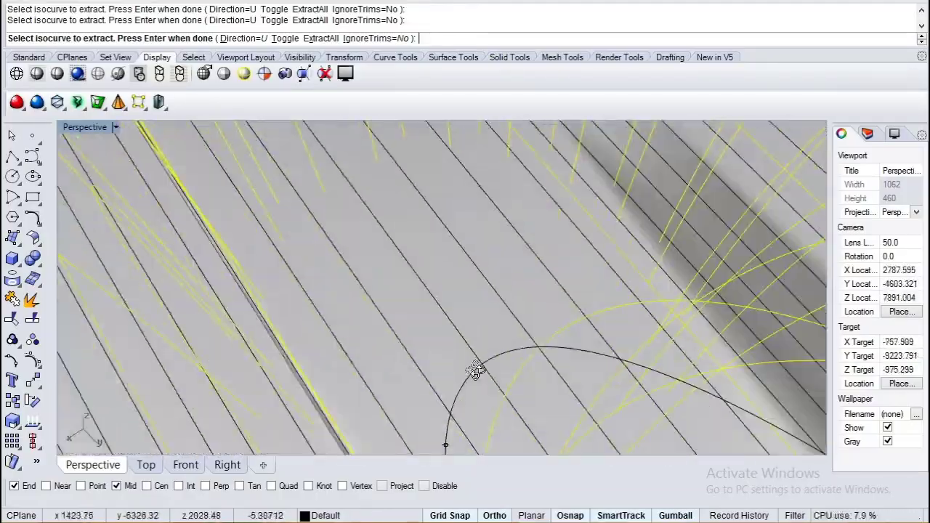
{"action": "scroll", "coordinate": [474, 369], "scroll_direction": "down", "scroll_amount": 8}
{"action": "right_click_drag", "start_coordinate": [458, 276], "coordinate": [460, 199]}
{"action": "scroll", "coordinate": [411, 325], "scroll_direction": "up", "scroll_amount": 6}
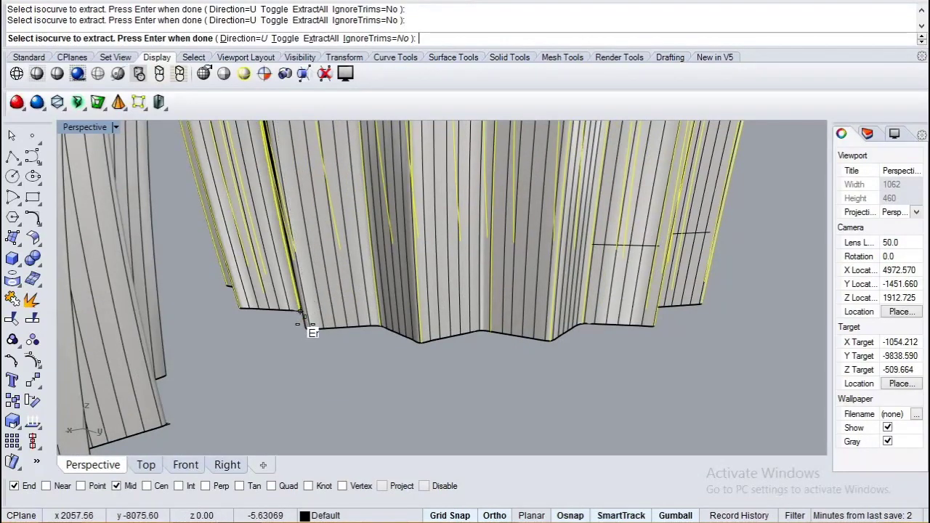
{"action": "right_click_drag", "start_coordinate": [299, 313], "coordinate": [517, 271]}
{"action": "scroll", "coordinate": [492, 315], "scroll_direction": "up", "scroll_amount": 4}
{"action": "left_click", "coordinate": [529, 278]}
{"action": "scroll", "coordinate": [501, 313], "scroll_direction": "down", "scroll_amount": 4}
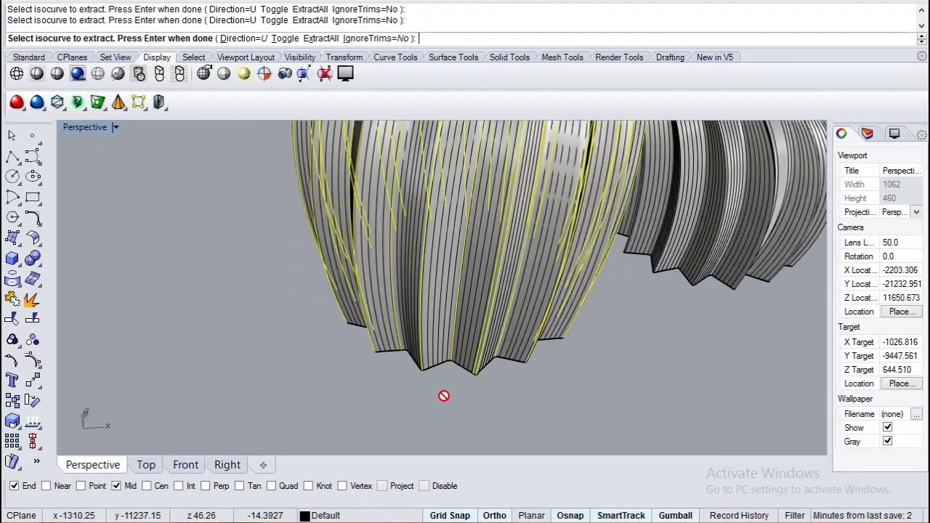
{"action": "right_click_drag", "start_coordinate": [346, 377], "coordinate": [259, 378]}
{"action": "key", "text": "Return"}
- Repeat ExtractIsocurve on the smaller pleated surface and extract isocurves along its front pleat edges
{"action": "key", "text": "Return"}
{"action": "scroll", "coordinate": [428, 349], "scroll_direction": "up", "scroll_amount": 5}
{"action": "left_click", "coordinate": [408, 378]}
{"action": "left_click", "coordinate": [416, 371]}
{"action": "left_click", "coordinate": [448, 341]}
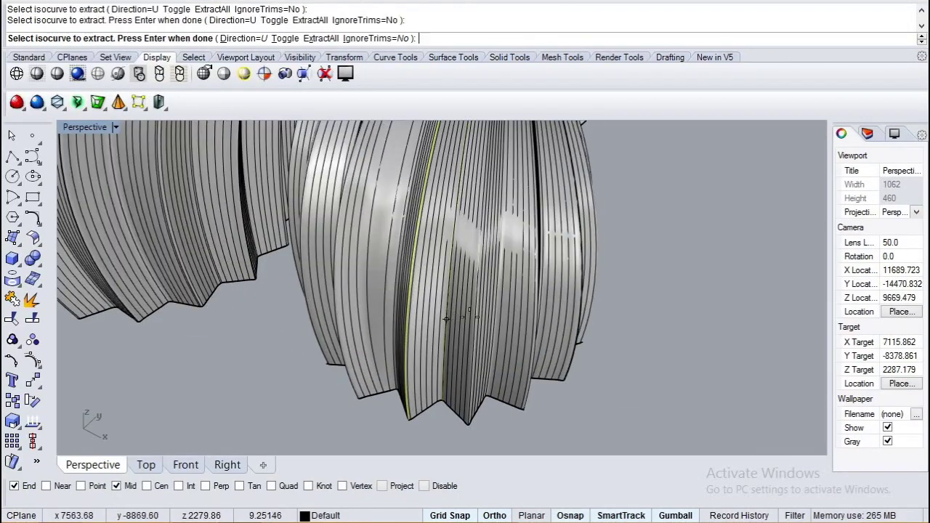
{"action": "left_click", "coordinate": [483, 309]}
- Extract isocurves along the pleat edges around both sides of the smaller surface and finish the extraction
{"action": "right_click_drag", "start_coordinate": [522, 312], "coordinate": [526, 308]}
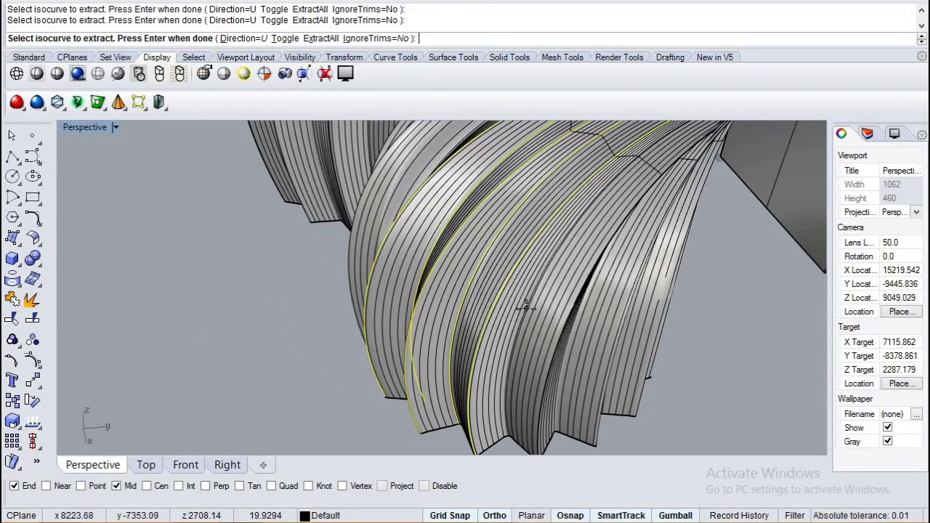
{"action": "right_click_drag", "start_coordinate": [563, 335], "coordinate": [534, 383]}
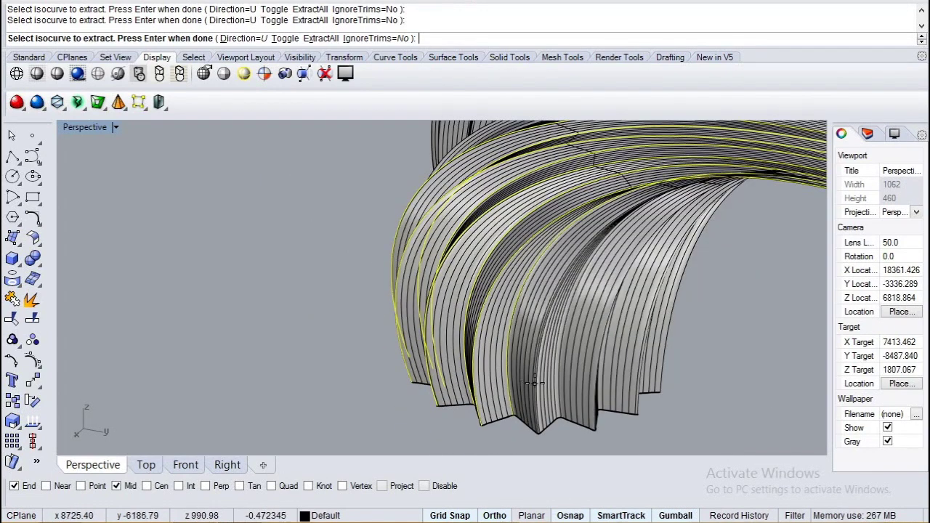
{"action": "right_click_drag", "start_coordinate": [594, 383], "coordinate": [426, 356]}
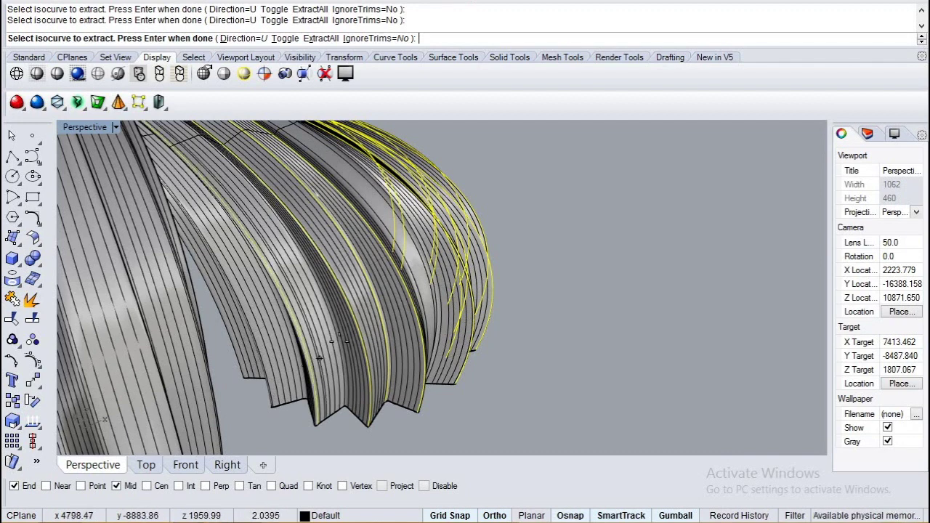
{"action": "right_click_drag", "start_coordinate": [248, 308], "coordinate": [315, 396]}
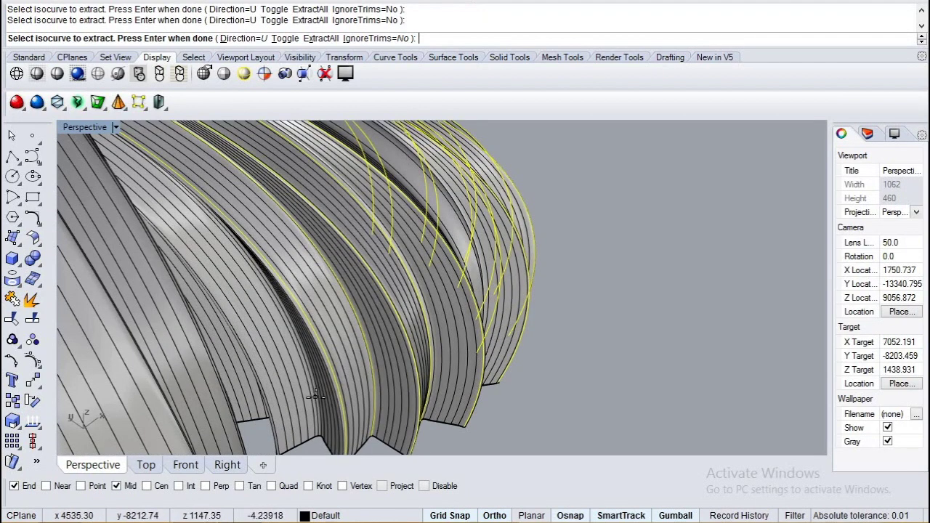
{"action": "right_click_drag", "start_coordinate": [289, 352], "coordinate": [511, 363]}
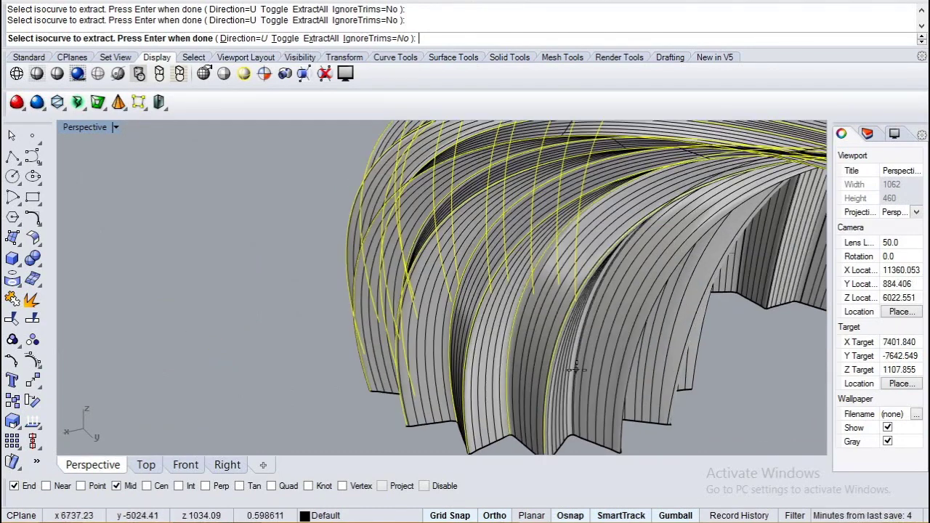
{"action": "key", "text": "Return"}
- Restart ExtractIsocurve on the smaller surface and extract the remaining isocurves along its back pleats
{"action": "key", "text": "Return"}
{"action": "right_click_drag", "start_coordinate": [629, 388], "coordinate": [574, 389]}
{"action": "scroll", "coordinate": [566, 389], "scroll_direction": "down", "scroll_amount": 4}
{"action": "key", "text": "Escape"}
{"action": "left_click", "coordinate": [567, 393]}
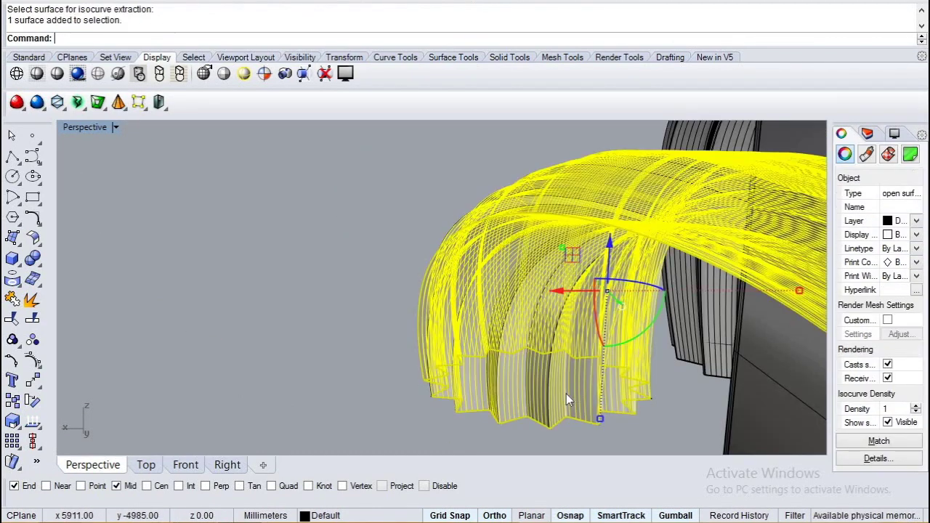
{"action": "key", "text": "Return"}
{"action": "left_click", "coordinate": [566, 415]}
{"action": "left_click", "coordinate": [599, 422]}
{"action": "scroll", "coordinate": [600, 420], "scroll_direction": "down", "scroll_amount": 7}
{"action": "right_click_drag", "start_coordinate": [599, 407], "coordinate": [574, 404]}
{"action": "scroll", "coordinate": [588, 418], "scroll_direction": "up", "scroll_amount": 12}
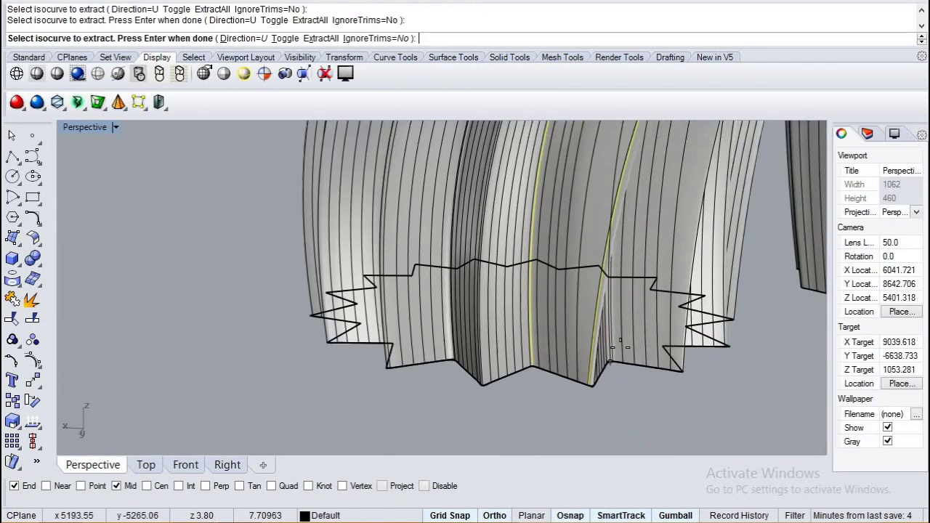
{"action": "left_click", "coordinate": [609, 328]}
{"action": "right_click_drag", "start_coordinate": [689, 271], "coordinate": [322, 343]}
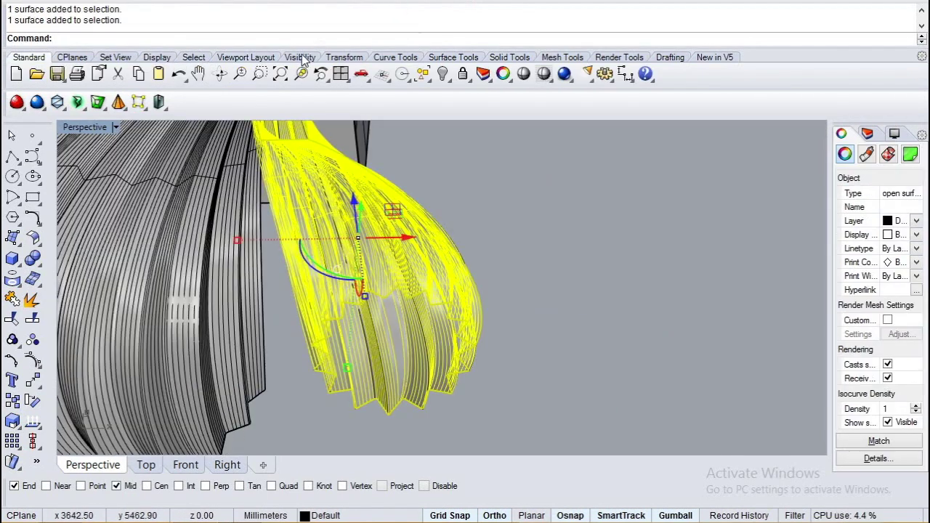
- Hide the smaller pleated surface to check its extracted curves and show the hidden objects again
{"action": "left_click", "coordinate": [302, 57]}
{"action": "left_click", "coordinate": [16, 73]}
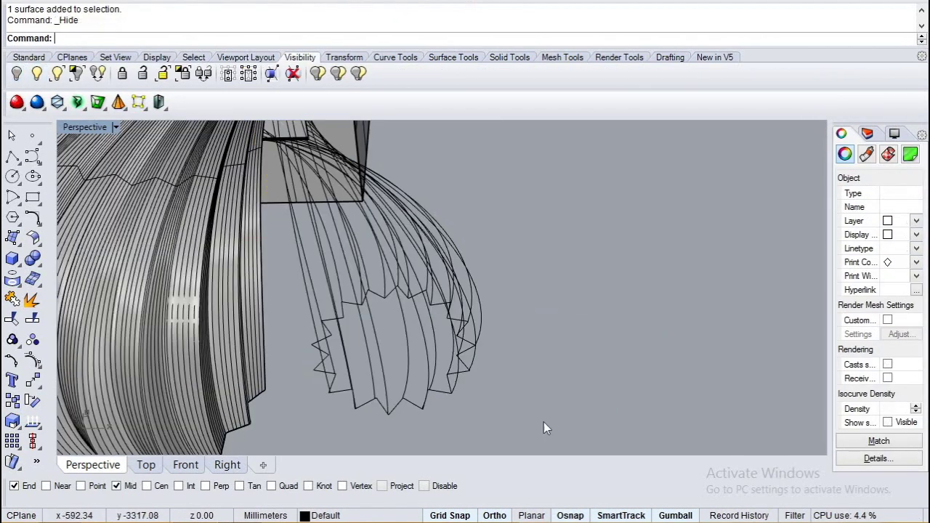
{"action": "right_click_drag", "start_coordinate": [544, 422], "coordinate": [436, 393]}
{"action": "scroll", "coordinate": [349, 356], "scroll_direction": "up", "scroll_amount": 4}
{"action": "right_click", "coordinate": [299, 342]}
{"action": "scroll", "coordinate": [297, 343], "scroll_direction": "up", "scroll_amount": 5}
{"action": "right_click_drag", "start_coordinate": [300, 341], "coordinate": [288, 348]}
{"action": "scroll", "coordinate": [284, 350], "scroll_direction": "down", "scroll_amount": 4}
{"action": "right_click_drag", "start_coordinate": [232, 376], "coordinate": [534, 357]}
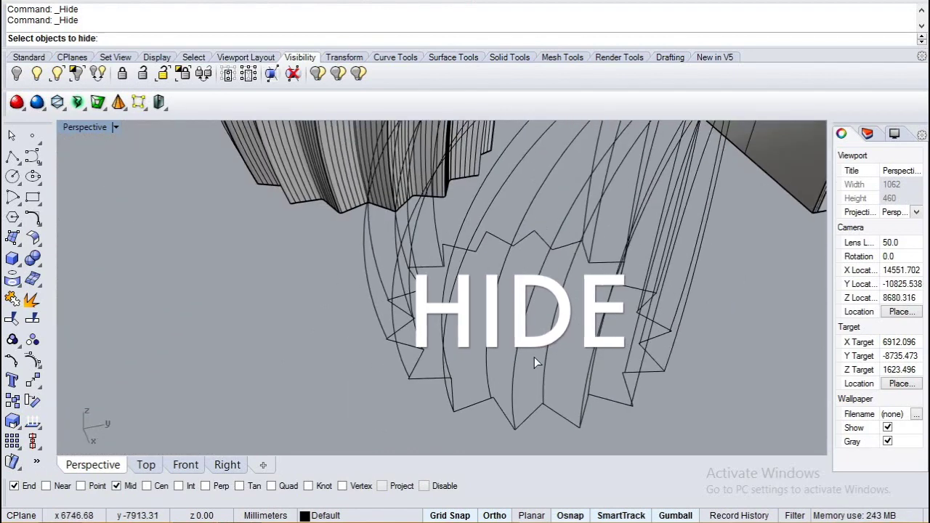
{"action": "scroll", "coordinate": [534, 357], "scroll_direction": "down", "scroll_amount": 5}
{"action": "left_click", "coordinate": [36, 74]}
- Hide both pleated surfaces and check the curves extracted from them
{"action": "right_click_drag", "start_coordinate": [368, 167], "coordinate": [372, 166]}
{"action": "left_click", "coordinate": [372, 166]}
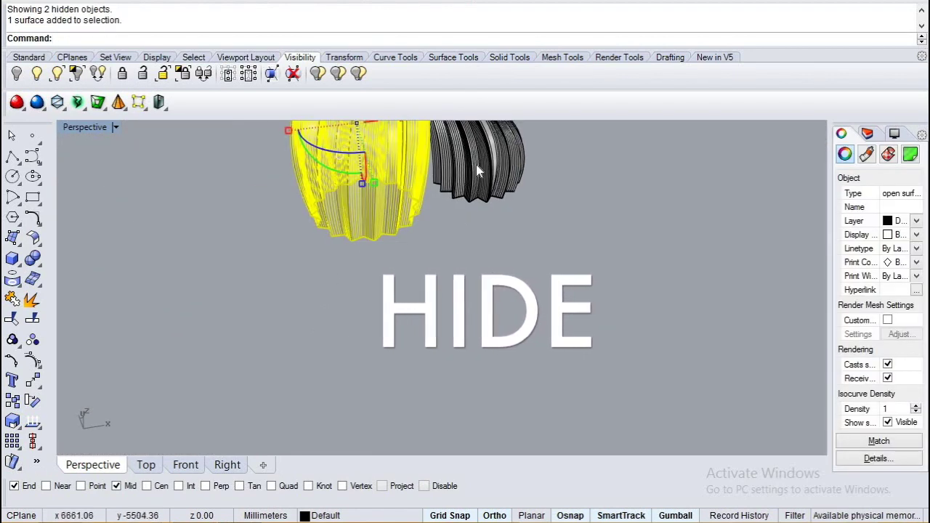
{"action": "left_click", "coordinate": [476, 164]}
{"action": "key", "text": "Escape"}
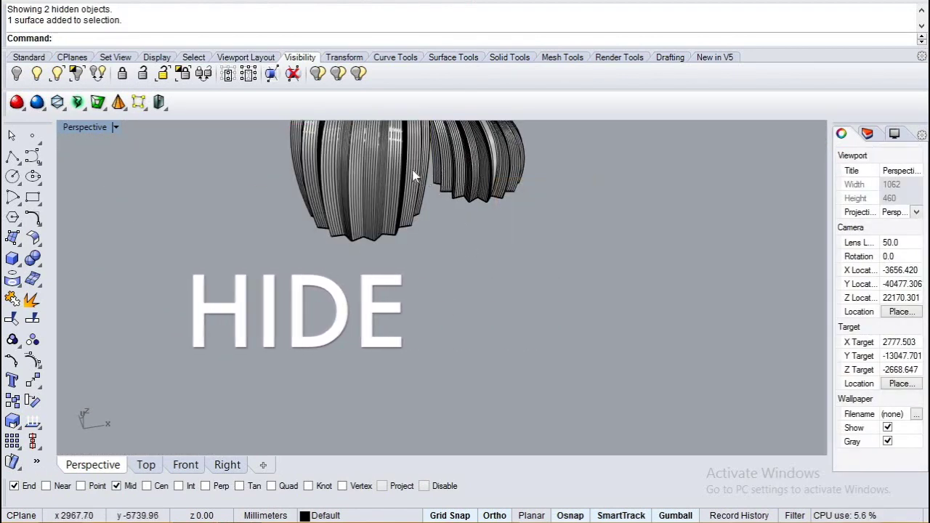
{"action": "left_click", "coordinate": [411, 170]}
{"action": "left_click", "coordinate": [459, 164], "text": "shift"}
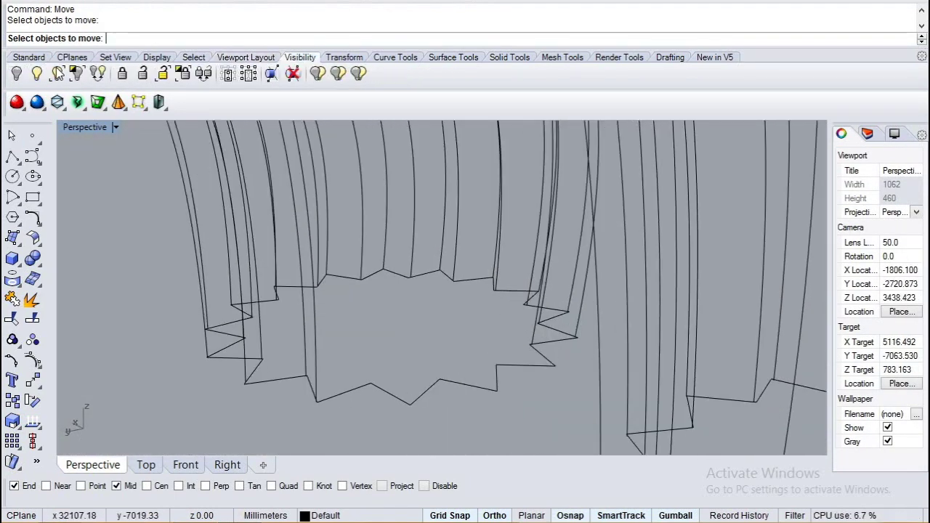
- Show the hidden surfaces and run ExtractIsocurve on the smaller pleated surface to extract isocurves along its remaining back pleat edges
{"action": "left_click", "coordinate": [37, 74]}
{"action": "type", "text": "ExtractIsocurve"}
{"action": "key", "text": "Return"}
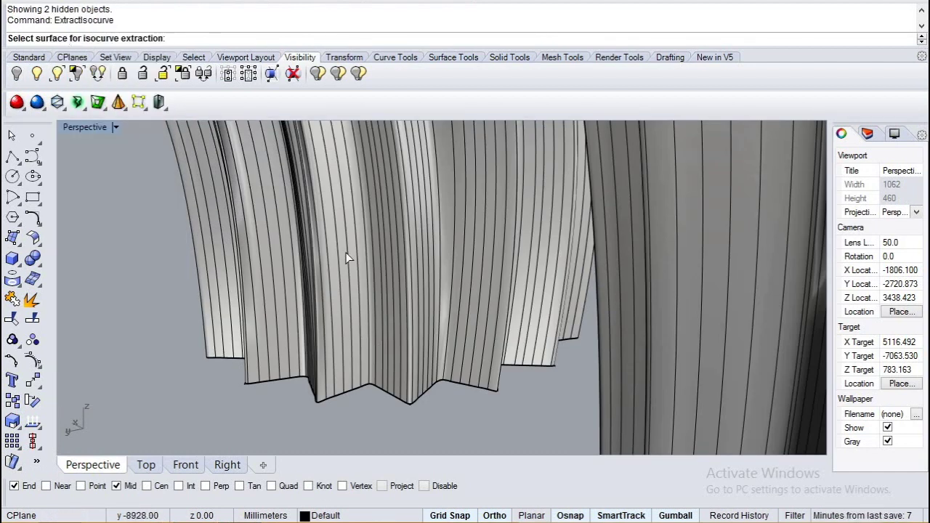
{"action": "left_click", "coordinate": [347, 258]}
{"action": "left_click", "coordinate": [370, 384]}
{"action": "left_click", "coordinate": [410, 405]}
{"action": "left_click", "coordinate": [441, 380]}
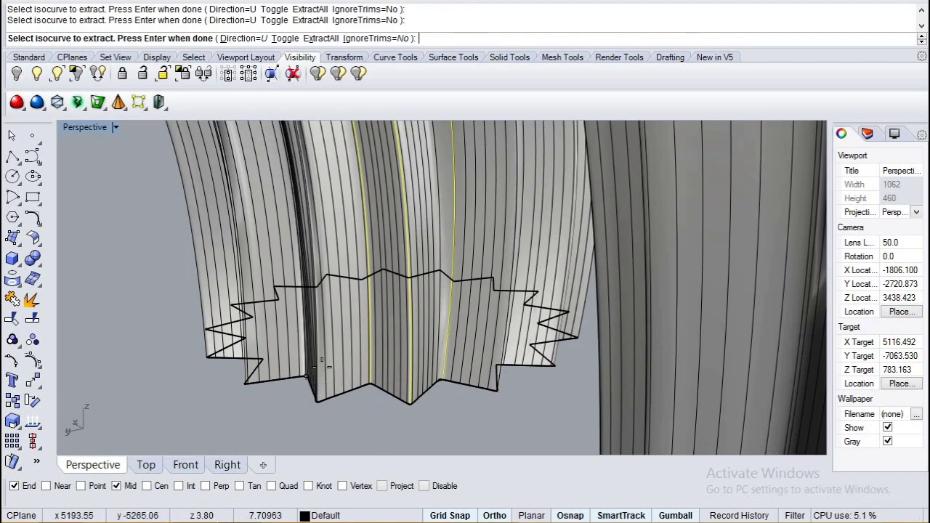
{"action": "left_click", "coordinate": [317, 401]}
{"action": "scroll", "coordinate": [484, 388], "scroll_direction": "up", "scroll_amount": 4}
{"action": "right_click_drag", "start_coordinate": [484, 388], "coordinate": [366, 409]}
{"action": "scroll", "coordinate": [366, 409], "scroll_direction": "up", "scroll_amount": 2}
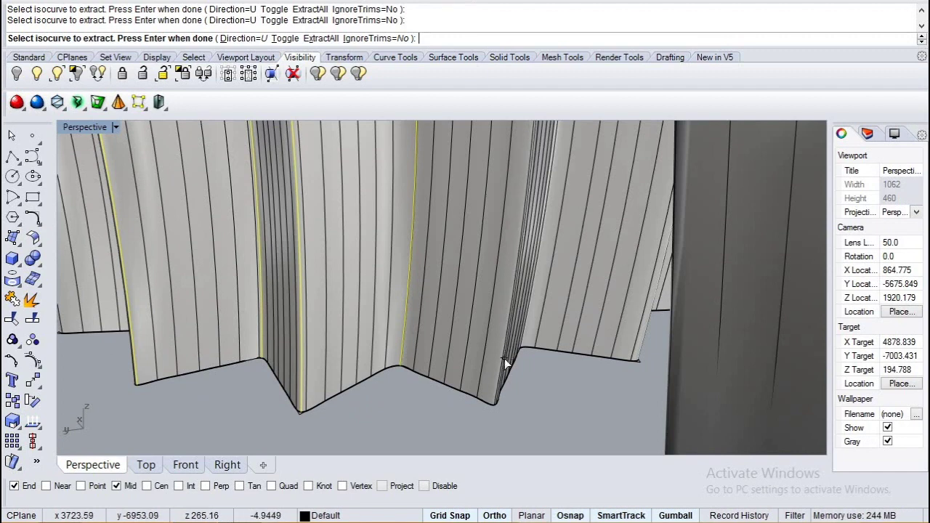
{"action": "scroll", "coordinate": [504, 360], "scroll_direction": "up", "scroll_amount": 4}
{"action": "key", "text": "Return"}
- Hide the smaller pleated surface to check its extracted curves all around, and show the hidden objects again
{"action": "scroll", "coordinate": [431, 301], "scroll_direction": "down", "scroll_amount": 8}
{"action": "key", "text": "Escape"}
{"action": "right_click_drag", "start_coordinate": [432, 301], "coordinate": [411, 356]}
{"action": "left_click", "coordinate": [446, 228]}
{"action": "left_click", "coordinate": [16, 73]}
{"action": "scroll", "coordinate": [366, 222], "scroll_direction": "up", "scroll_amount": 10}
{"action": "right_click_drag", "start_coordinate": [244, 291], "coordinate": [298, 305]}
{"action": "scroll", "coordinate": [308, 218], "scroll_direction": "down", "scroll_amount": 10}
{"action": "left_click", "coordinate": [115, 57]}
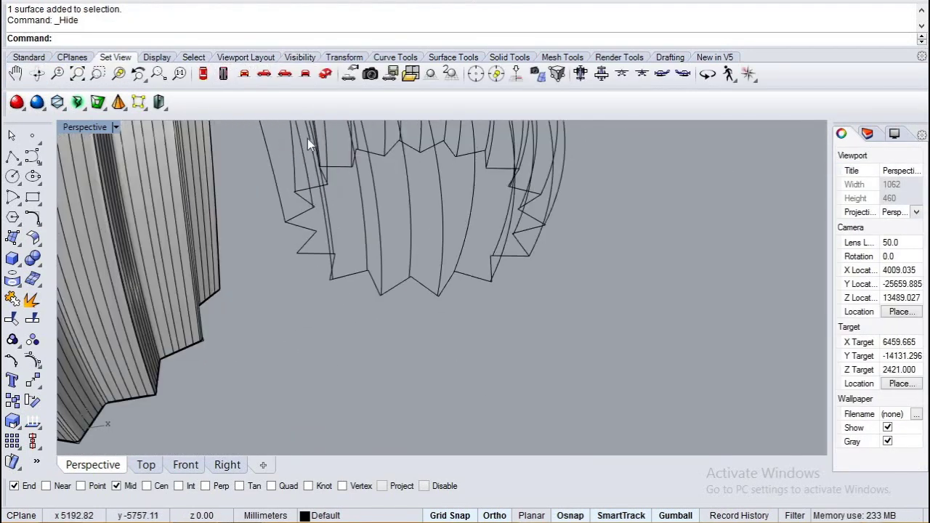
{"action": "scroll", "coordinate": [307, 139], "scroll_direction": "up", "scroll_amount": 5}
{"action": "left_click", "coordinate": [30, 57]}
{"action": "left_click", "coordinate": [299, 57]}
{"action": "key", "text": "ctrl+alt+h"}
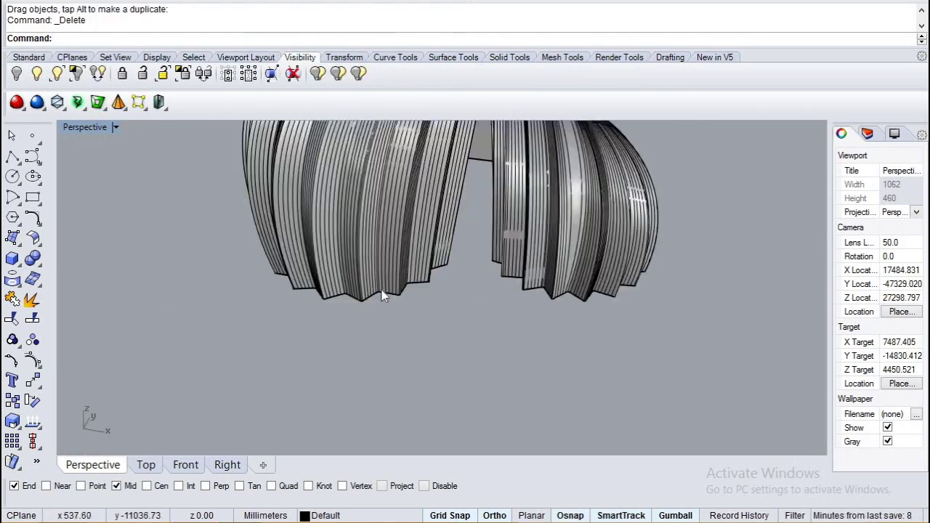
- Explode the zigzag curve at the base of the larger pleated surface and hide both pleated surfaces
{"action": "left_click", "coordinate": [316, 304]}
{"action": "left_click", "coordinate": [31, 299]}
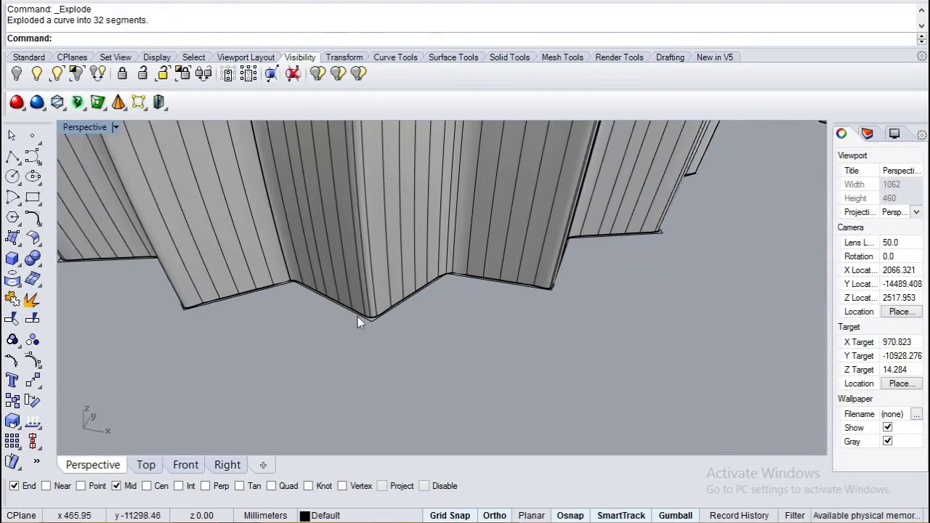
{"action": "left_click", "coordinate": [357, 317]}
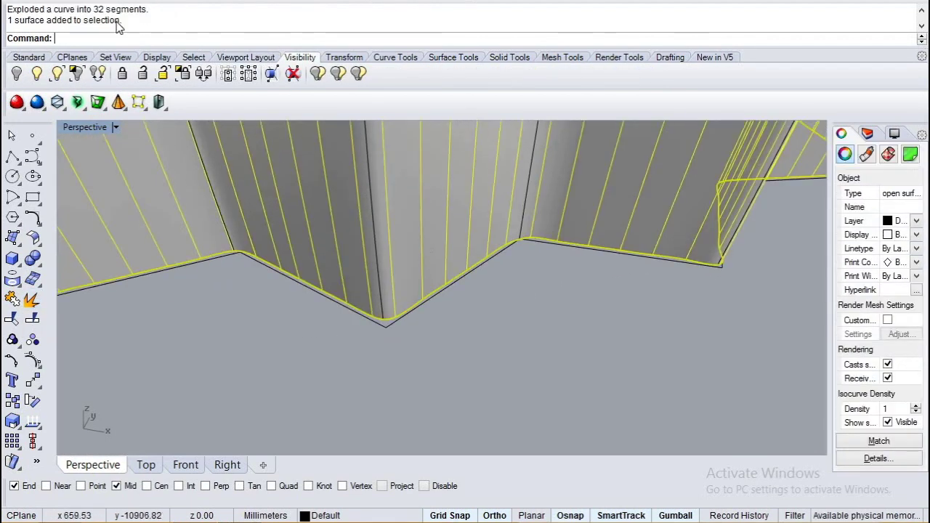
{"action": "left_click", "coordinate": [17, 73]}
{"action": "left_click", "coordinate": [545, 167]}
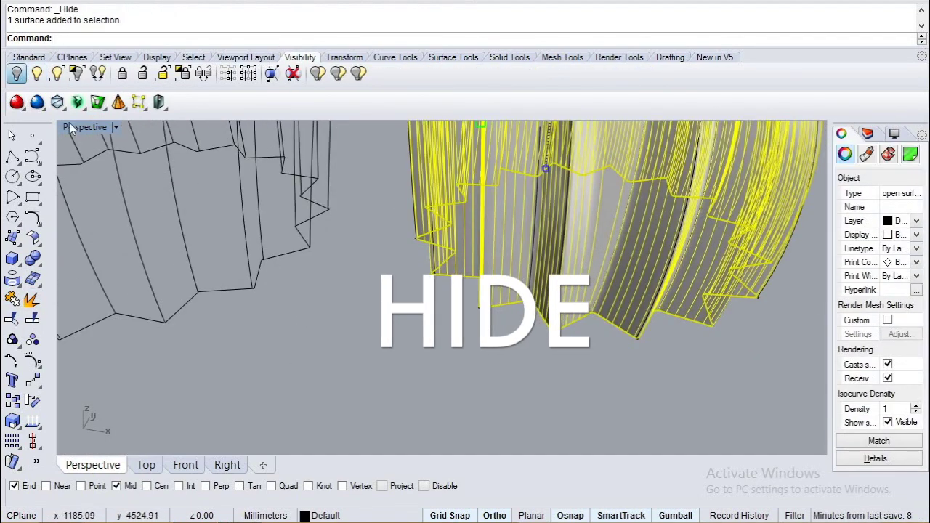
{"action": "key", "text": "ctrl+h"}
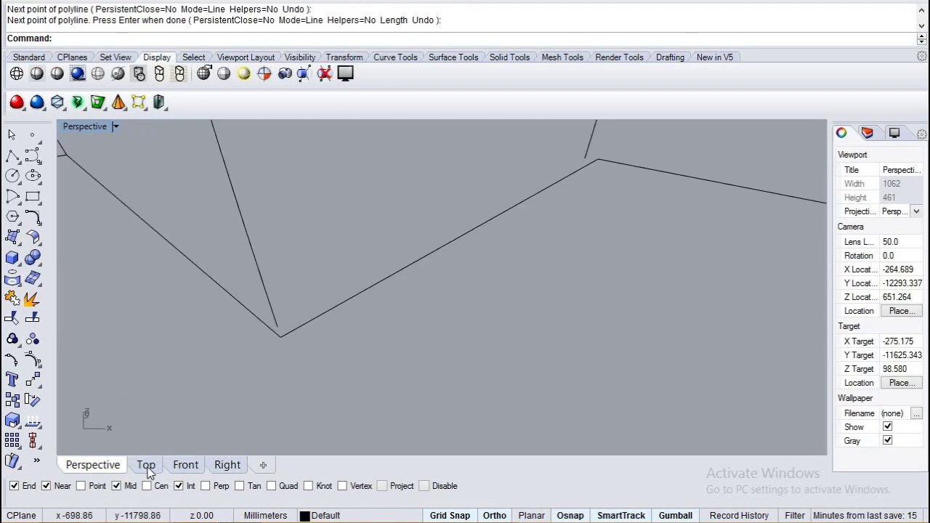
- In the Top view, select the extracted isocurves of both pleated forms and hide them, leaving only the zigzag outlines
{"action": "left_click", "coordinate": [146, 465]}
{"action": "scroll", "coordinate": [247, 347], "scroll_direction": "down", "scroll_amount": 3}
{"action": "scroll", "coordinate": [265, 313], "scroll_direction": "down", "scroll_amount": 8}
{"action": "scroll", "coordinate": [327, 83], "scroll_direction": "up", "scroll_amount": 3}
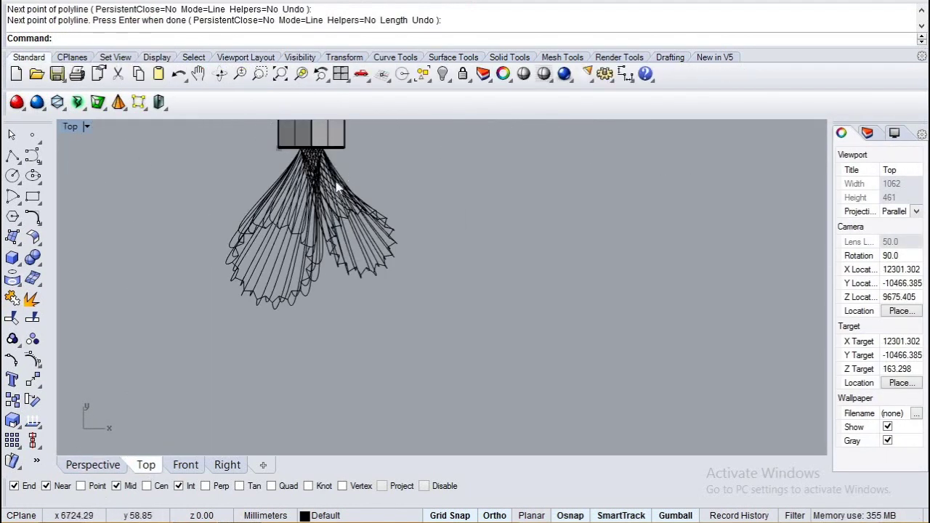
{"action": "scroll", "coordinate": [335, 181], "scroll_direction": "up", "scroll_amount": 4}
{"action": "left_click_drag", "start_coordinate": [373, 165], "coordinate": [196, 168]}
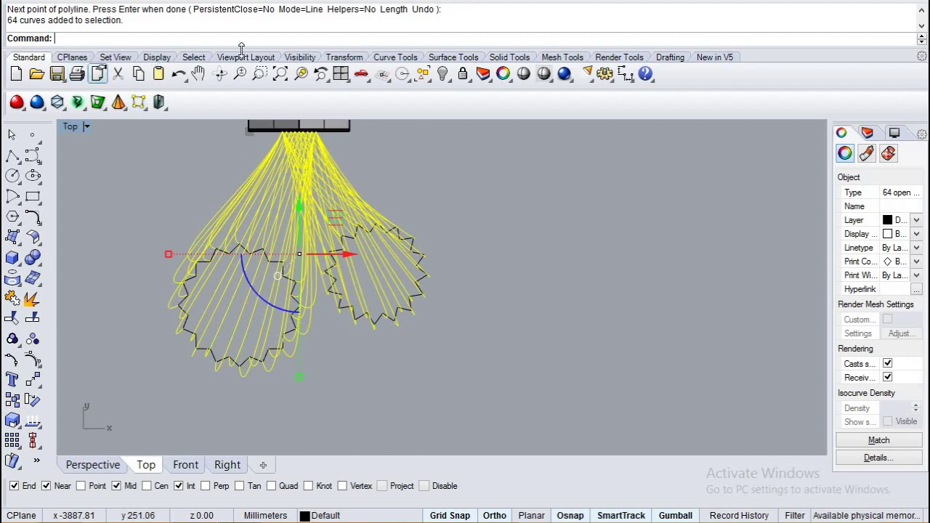
{"action": "left_click", "coordinate": [299, 58]}
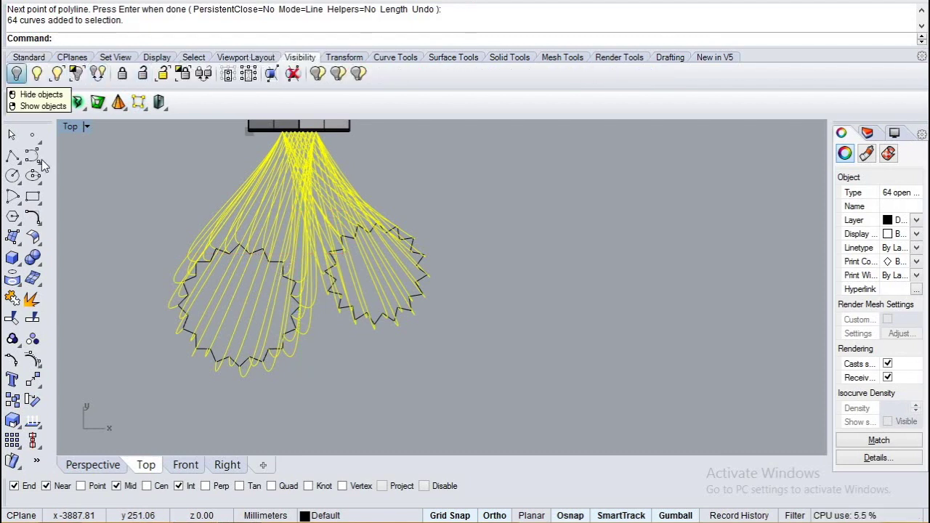
{"action": "scroll", "coordinate": [441, 405], "scroll_direction": "up", "scroll_amount": 3}
{"action": "scroll", "coordinate": [343, 317], "scroll_direction": "down", "scroll_amount": 3}
{"action": "scroll", "coordinate": [331, 337], "scroll_direction": "up", "scroll_amount": 4}
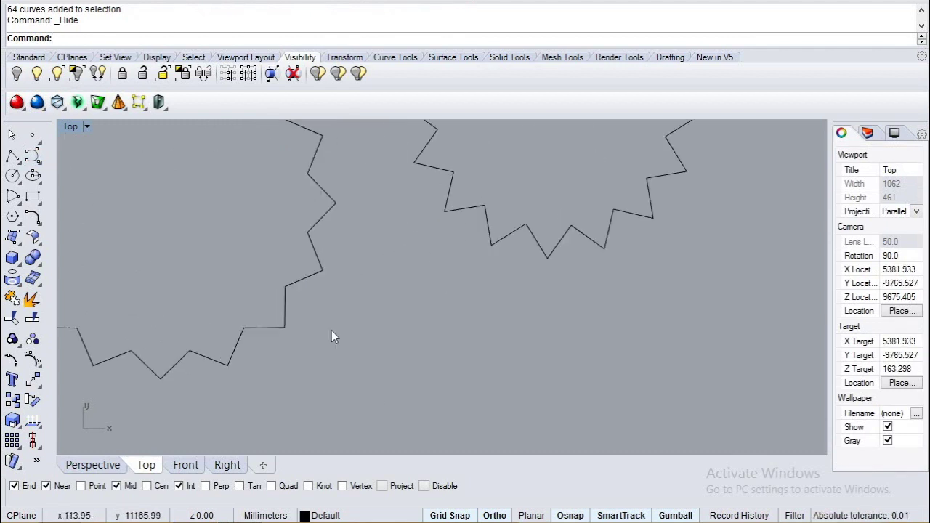
- Draw a 50 mm polyline from the lowest vertex of the larger zigzag outline along the edge on its left side
{"action": "scroll", "coordinate": [186, 356], "scroll_direction": "up", "scroll_amount": 5}
{"action": "left_click", "coordinate": [183, 386]}
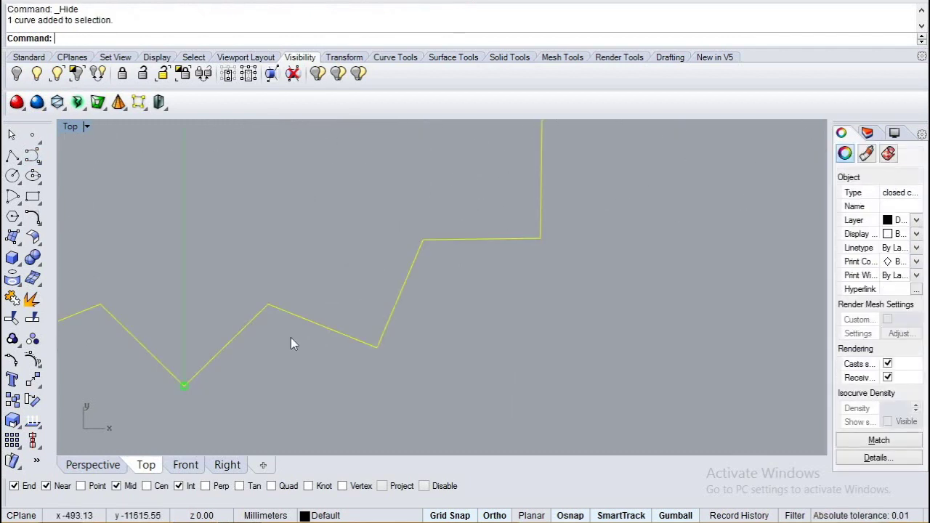
{"action": "scroll", "coordinate": [432, 269], "scroll_direction": "down", "scroll_amount": 7}
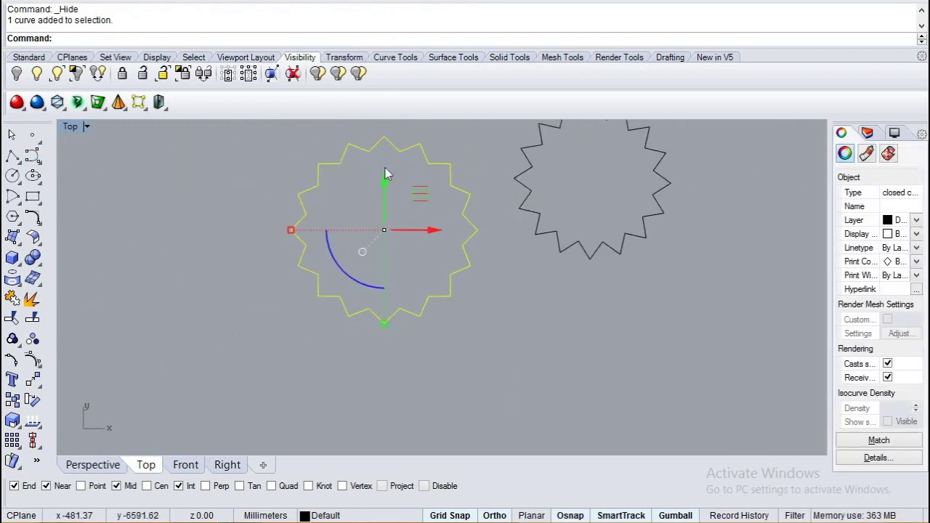
{"action": "scroll", "coordinate": [385, 173], "scroll_direction": "up", "scroll_amount": 2}
{"action": "left_click", "coordinate": [397, 423]}
{"action": "left_click", "coordinate": [391, 404]}
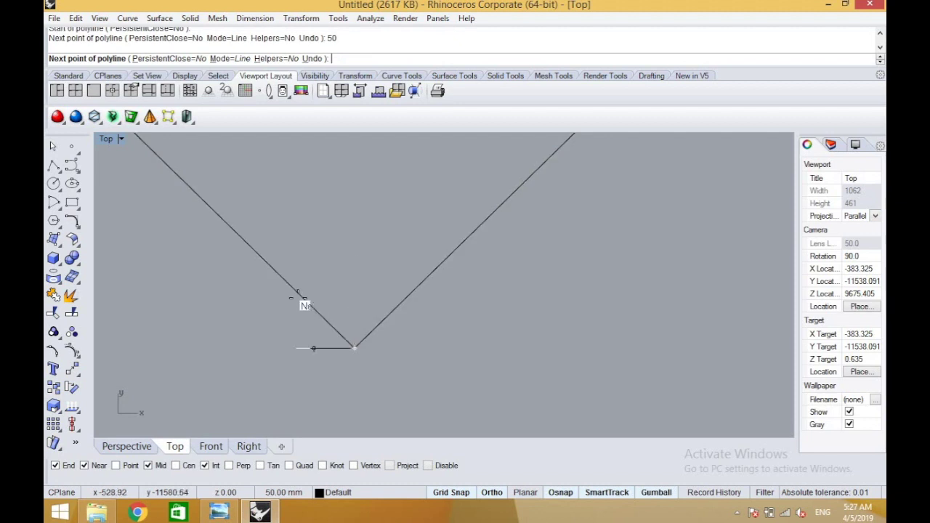
{"action": "left_click", "coordinate": [298, 298]}
{"action": "right_click", "coordinate": [332, 342]}
- Draw a second polyline from the same lowest vertex along the edge on its right side
{"action": "right_click", "coordinate": [354, 349]}
{"action": "left_click", "coordinate": [354, 348]}
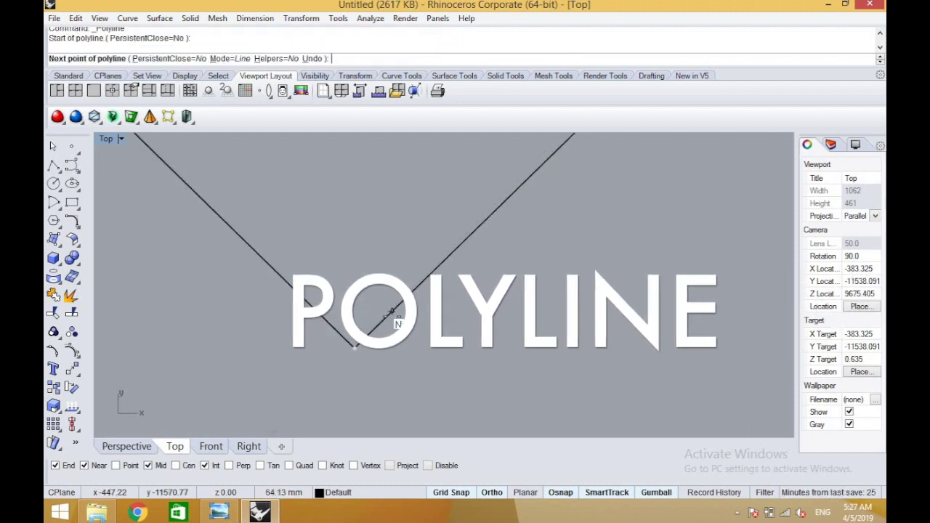
{"action": "left_click", "coordinate": [391, 312]}
{"action": "key", "text": "Return"}
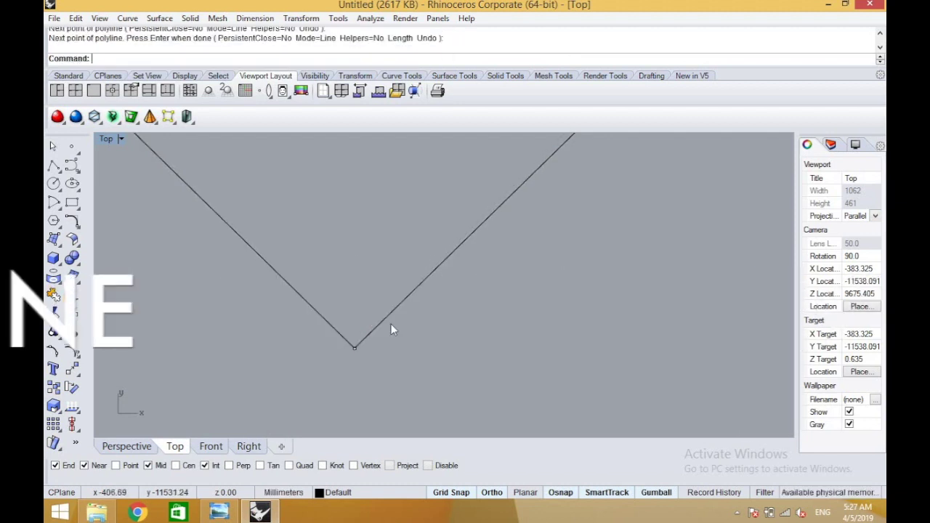
{"action": "left_click", "coordinate": [423, 282]}
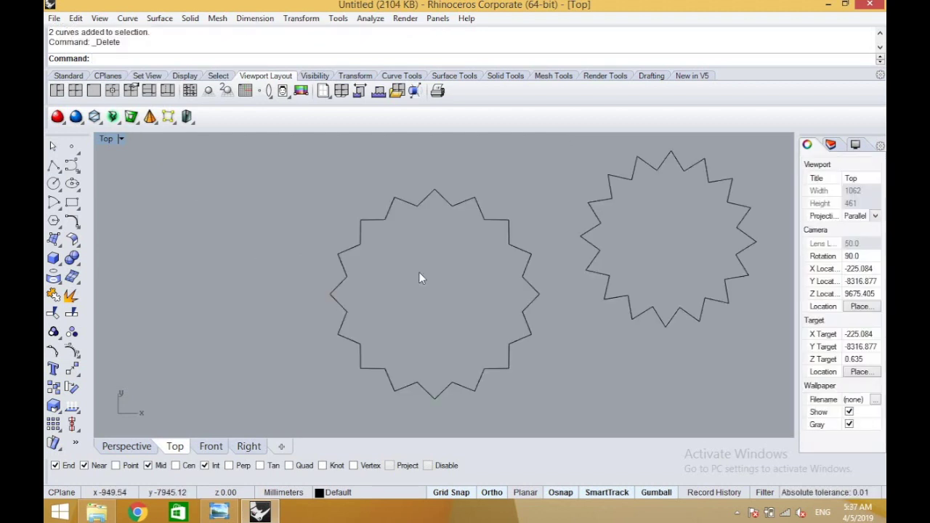
- Draw a horizontal line between the leftmost and rightmost vertices of the larger zigzag outline
{"action": "type", "text": "f"}
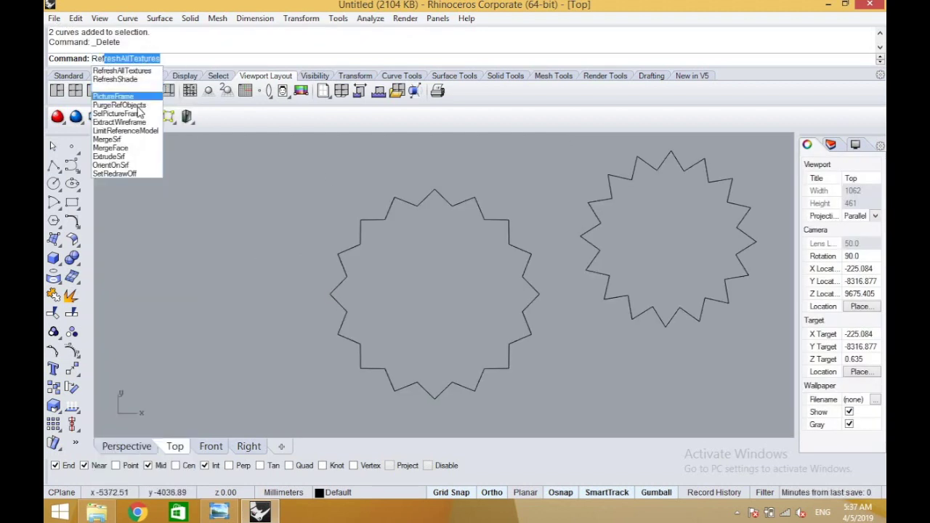
{"action": "key", "text": "Escape"}
{"action": "right_click", "coordinate": [431, 223]}
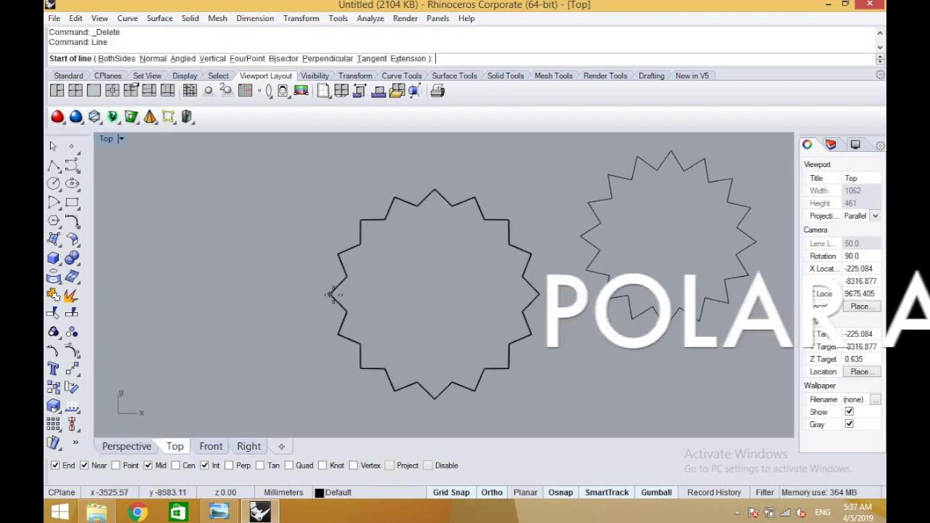
{"action": "left_click", "coordinate": [330, 294]}
{"action": "left_click", "coordinate": [540, 293]}
- Try to draw a vertical line between the top and bottom vertices of the larger outline, and delete it
{"action": "right_click", "coordinate": [517, 270]}
{"action": "left_click", "coordinate": [434, 190]}
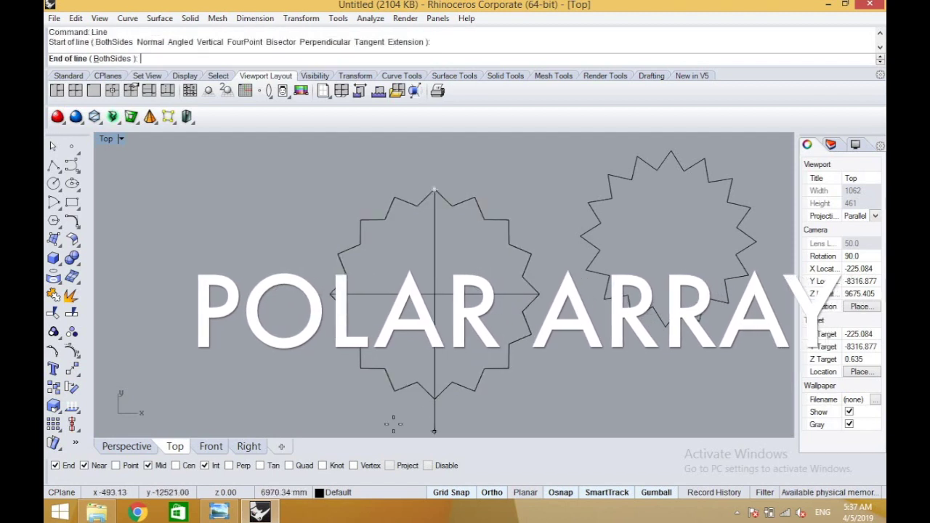
{"action": "left_click", "coordinate": [435, 398]}
{"action": "right_click", "coordinate": [455, 410]}
{"action": "scroll", "coordinate": [450, 398], "scroll_direction": "up", "scroll_amount": 8}
{"action": "key", "text": "Escape"}
{"action": "scroll", "coordinate": [416, 376], "scroll_direction": "down", "scroll_amount": 6}
{"action": "left_click", "coordinate": [415, 341]}
{"action": "key", "text": "Delete"}
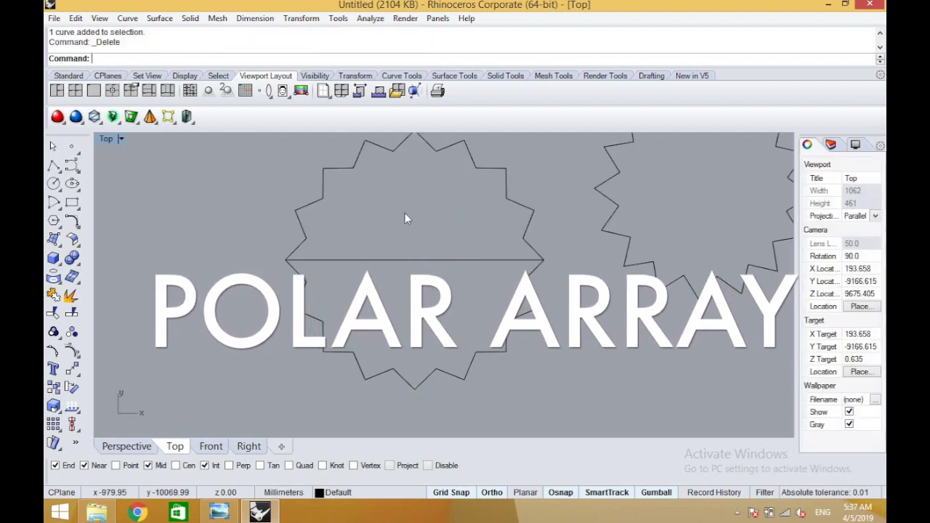
- Draw the vertical line from the top vertex to the bottom vertex of the larger zigzag outline
{"action": "scroll", "coordinate": [415, 170], "scroll_direction": "down", "scroll_amount": 4}
{"action": "right_click", "coordinate": [416, 167]}
{"action": "left_click", "coordinate": [416, 166]}
{"action": "scroll", "coordinate": [426, 332], "scroll_direction": "up", "scroll_amount": 3}
{"action": "left_click", "coordinate": [426, 332]}
{"action": "scroll", "coordinate": [452, 266], "scroll_direction": "down", "scroll_amount": 3}
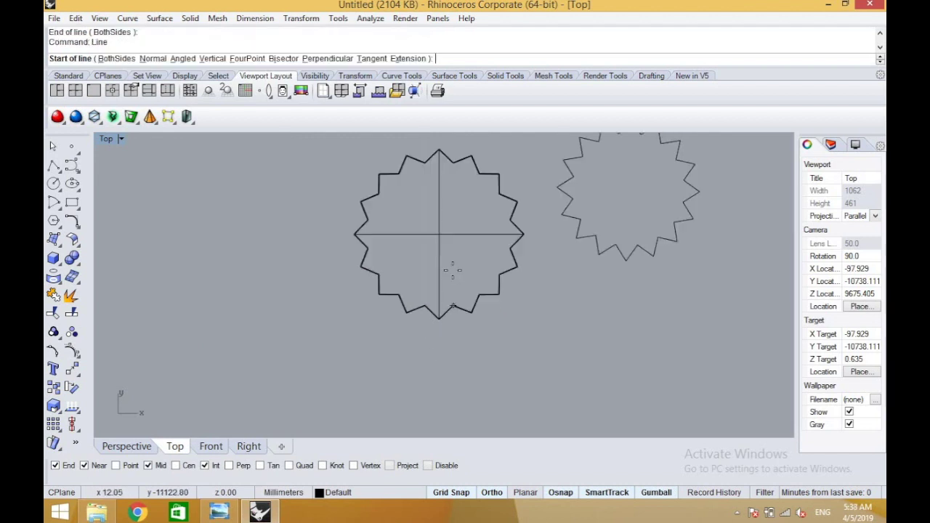
{"action": "scroll", "coordinate": [474, 253], "scroll_direction": "up", "scroll_amount": 6}
{"action": "scroll", "coordinate": [379, 433], "scroll_direction": "up", "scroll_amount": 6}
- Try a polar array of the short curves at the outline's bottom vertex with 16 items and a 22.5° fill angle
{"action": "left_click_drag", "start_coordinate": [429, 340], "coordinate": [449, 383]}
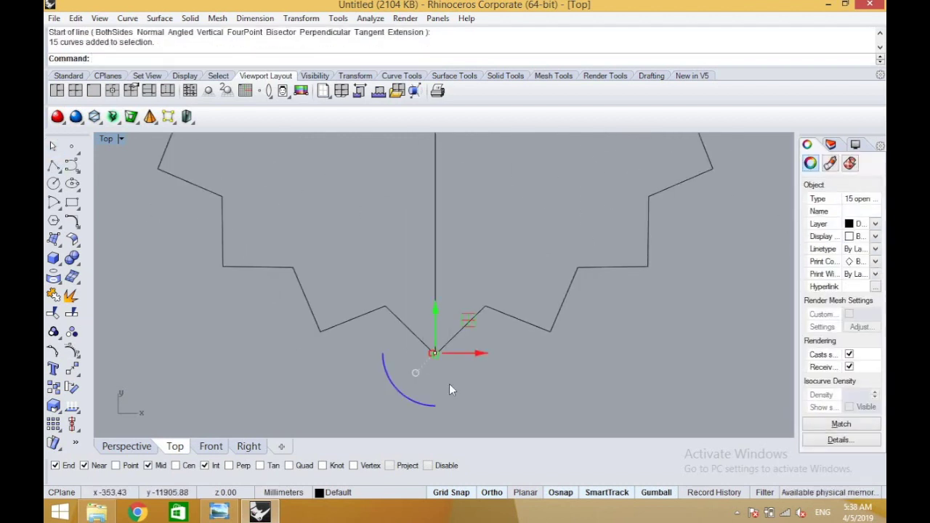
{"action": "type", "text": "rrayPolar"}
{"action": "key", "text": "Return"}
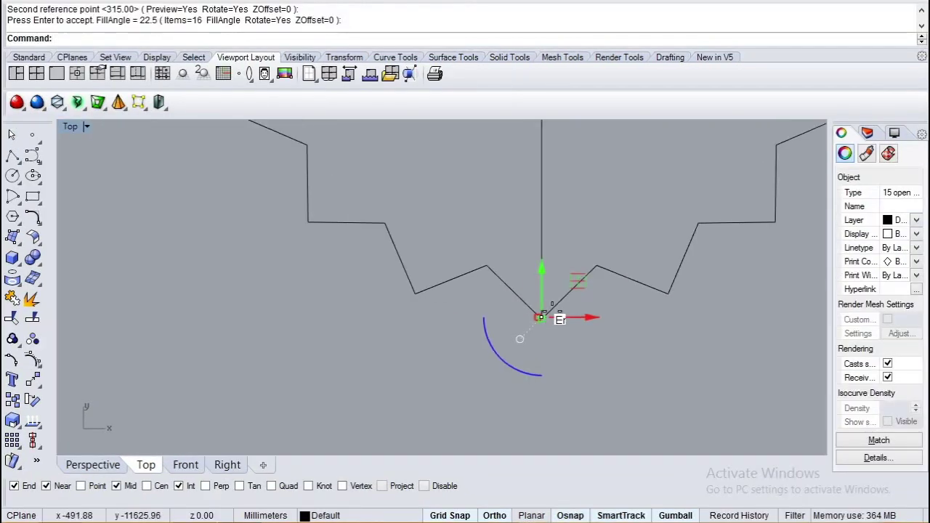
- Polar-array the short curves around the crossing of the guide lines with 16 items and a 337.5° fill angle between adjacent outer vertices
{"action": "key", "text": "Return"}
{"action": "scroll", "coordinate": [559, 316], "scroll_direction": "down", "scroll_amount": 3}
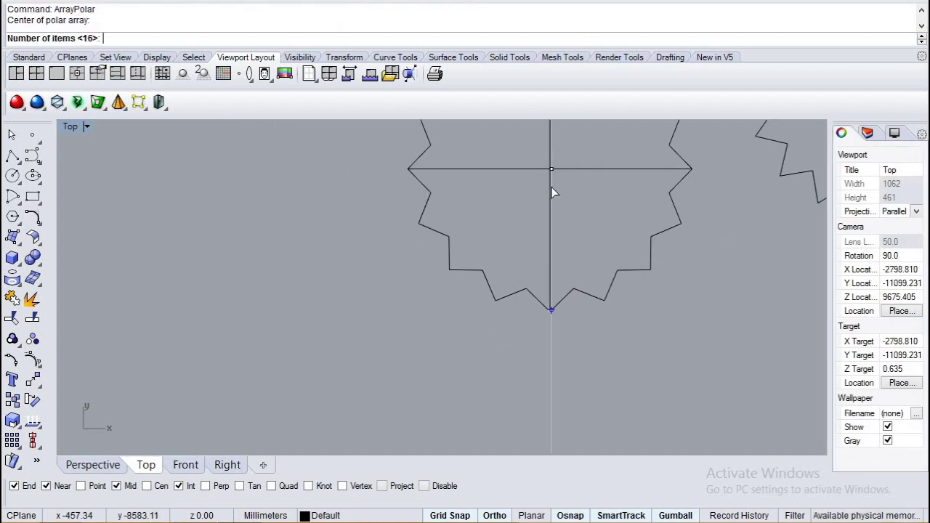
{"action": "key", "text": "Return"}
{"action": "scroll", "coordinate": [542, 323], "scroll_direction": "up", "scroll_amount": 2}
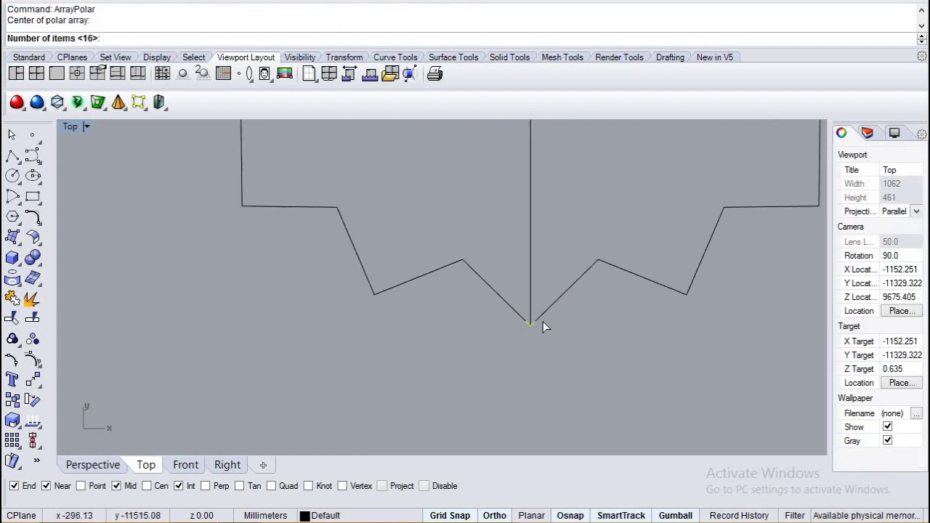
{"action": "key", "text": "Return"}
{"action": "scroll", "coordinate": [686, 294], "scroll_direction": "up", "scroll_amount": 3}
{"action": "left_click", "coordinate": [689, 295]}
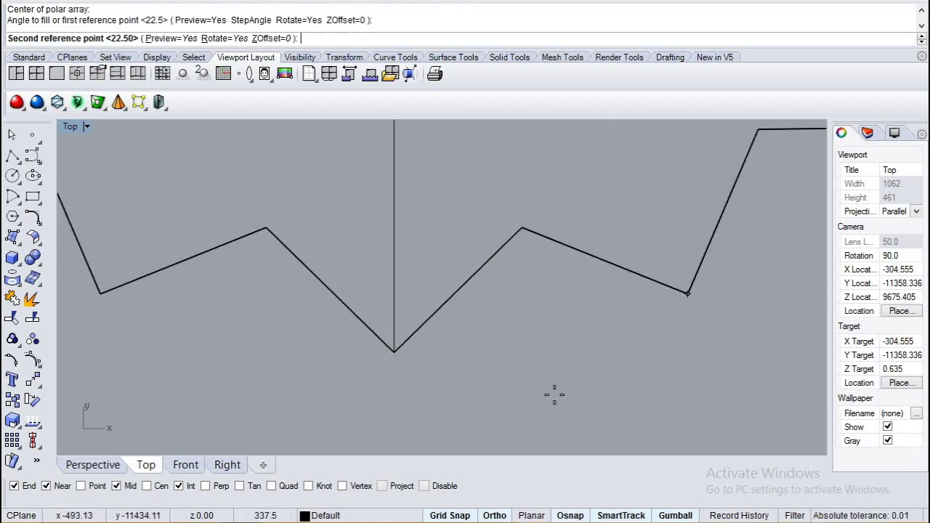
{"action": "left_click", "coordinate": [393, 352]}
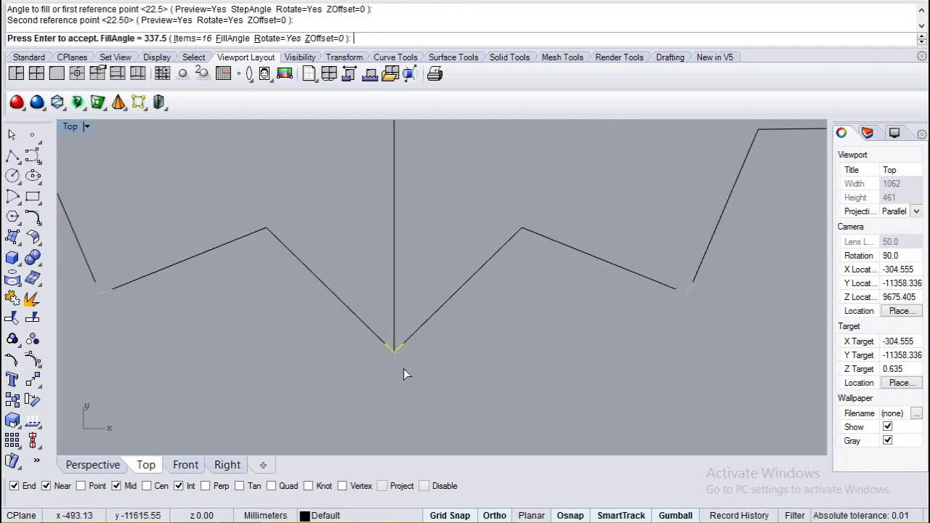
{"action": "scroll", "coordinate": [427, 361], "scroll_direction": "down", "scroll_amount": 6}
{"action": "scroll", "coordinate": [445, 174], "scroll_direction": "up", "scroll_amount": 10}
{"action": "key", "text": "Return"}
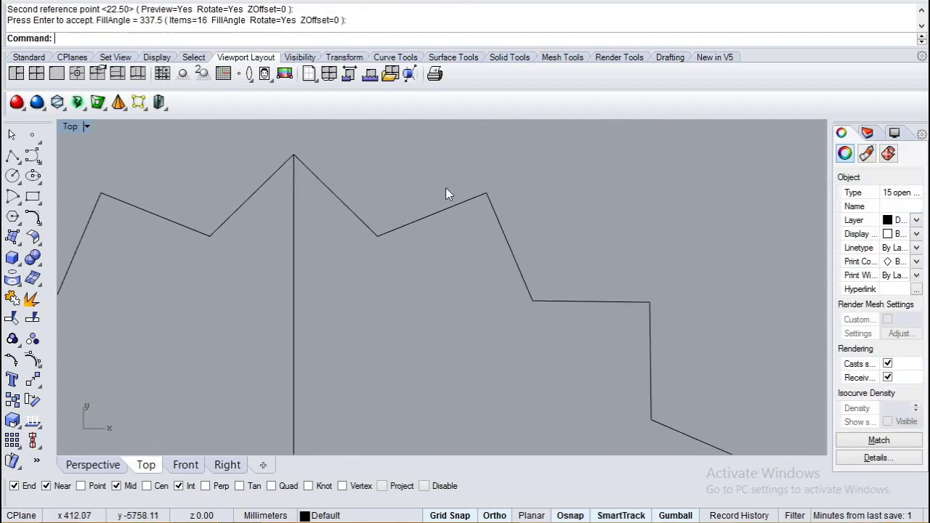
{"action": "scroll", "coordinate": [486, 190], "scroll_direction": "up", "scroll_amount": 5}
{"action": "scroll", "coordinate": [488, 208], "scroll_direction": "down", "scroll_amount": 6}
{"action": "key", "text": "Return"}
{"action": "key", "text": "Escape"}
{"action": "scroll", "coordinate": [481, 206], "scroll_direction": "up", "scroll_amount": 4}
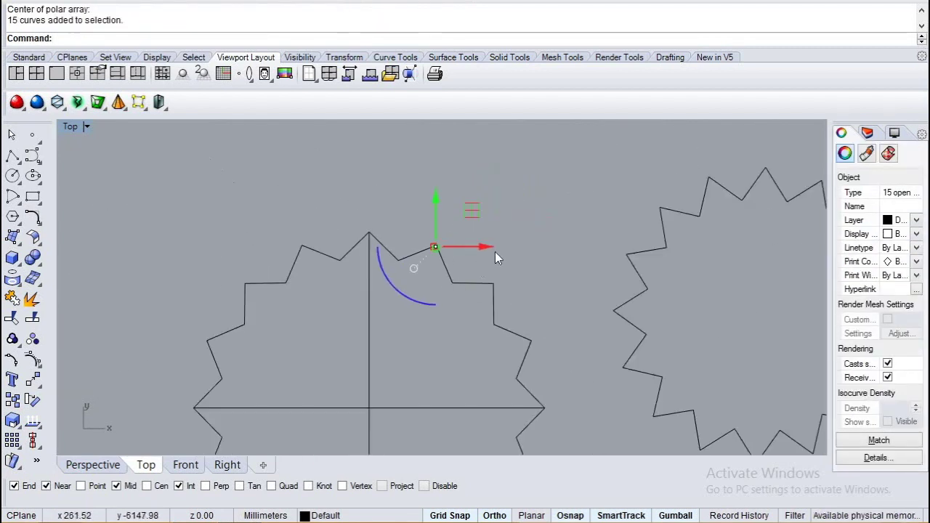
- Draw two crossing guide lines between opposite vertices of the smaller zigzag outline
{"action": "left_click", "coordinate": [236, 143]}
{"action": "scroll", "coordinate": [236, 144], "scroll_direction": "down", "scroll_amount": 6}
{"action": "scroll", "coordinate": [538, 253], "scroll_direction": "up", "scroll_amount": 6}
{"action": "type", "text": "line"}
{"action": "key", "text": "Return"}
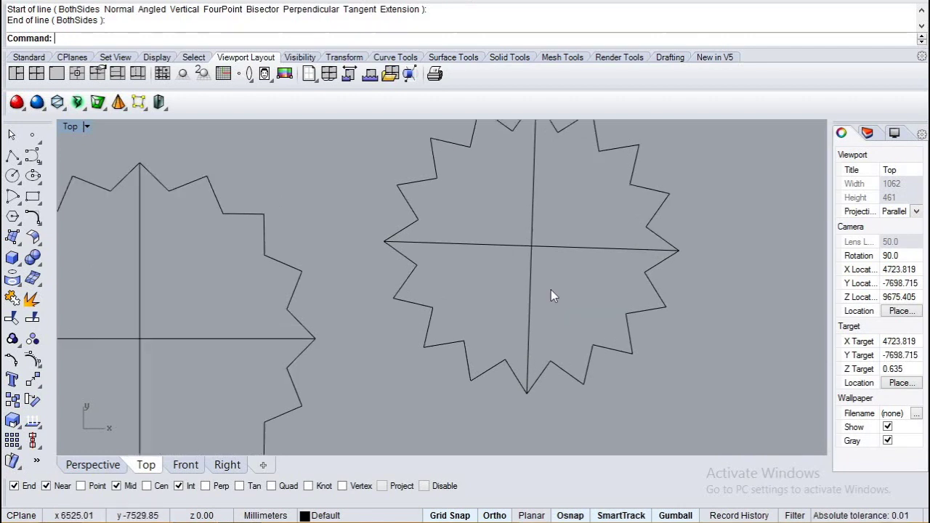
- Draw two short lines along the edges at the smaller outline's bottom vertex and join them into one corner curve
{"action": "scroll", "coordinate": [528, 392], "scroll_direction": "up", "scroll_amount": 6}
{"action": "key", "text": "Return"}
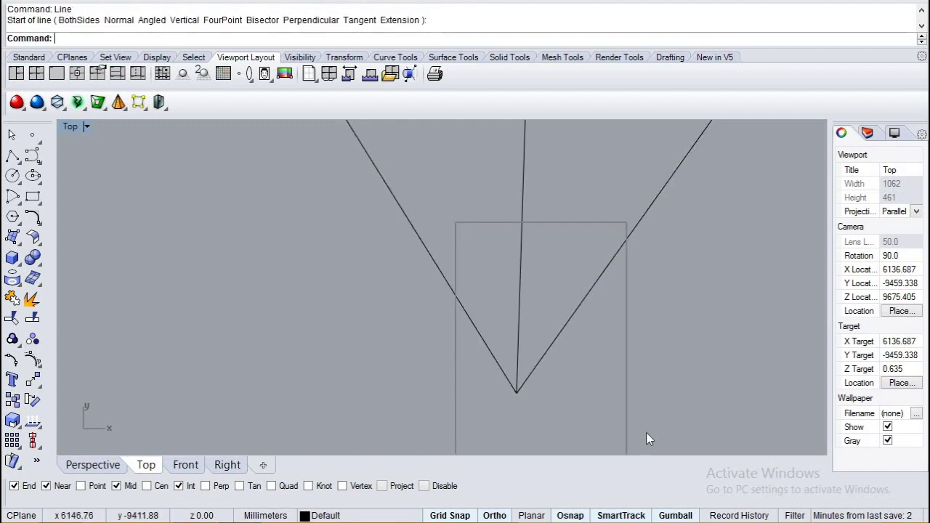
{"action": "left_click_drag", "start_coordinate": [649, 439], "coordinate": [639, 442]}
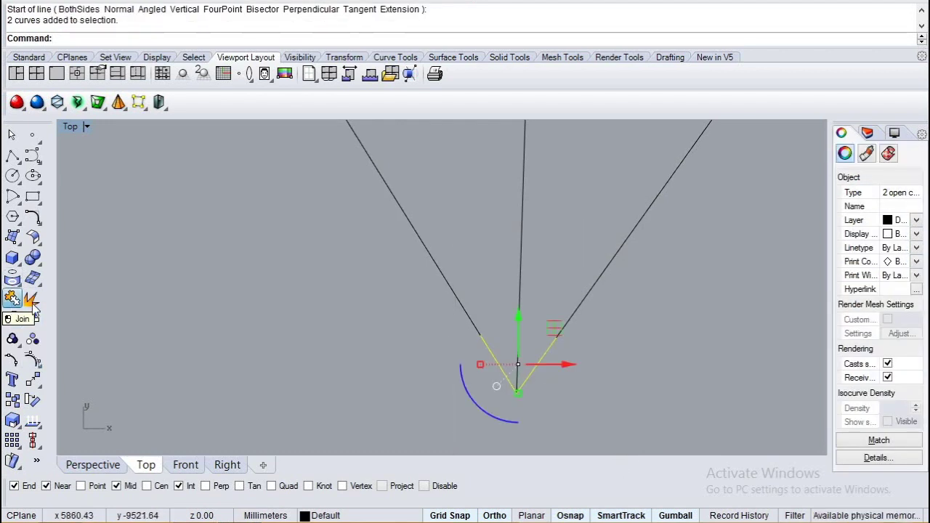
{"action": "left_click", "coordinate": [13, 299]}
- Polar-array the joined corner curve around the crossing of the smaller outline's guide lines with 16 items and a 337.5° fill angle
{"action": "scroll", "coordinate": [389, 295], "scroll_direction": "down", "scroll_amount": 5}
{"action": "left_click_drag", "start_coordinate": [495, 363], "coordinate": [489, 365]}
{"action": "type", "text": "Po"}
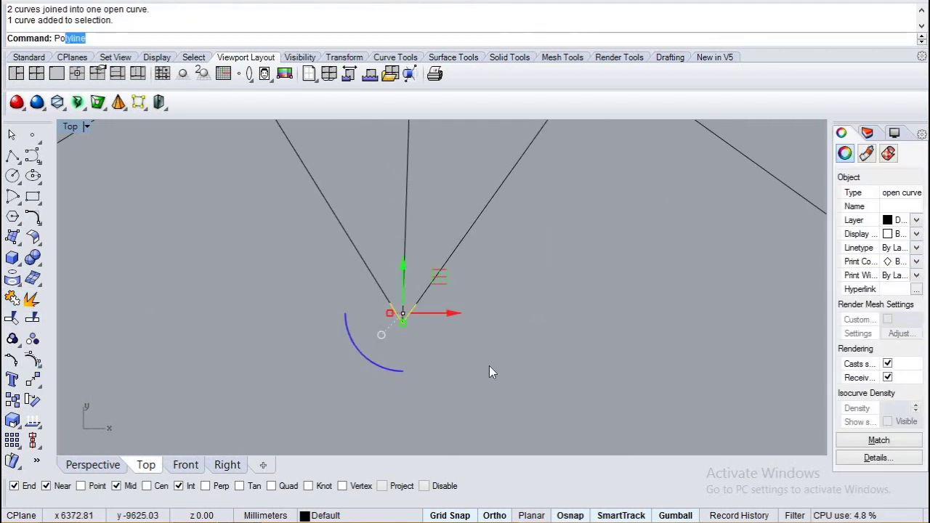
{"action": "type", "text": "lar"}
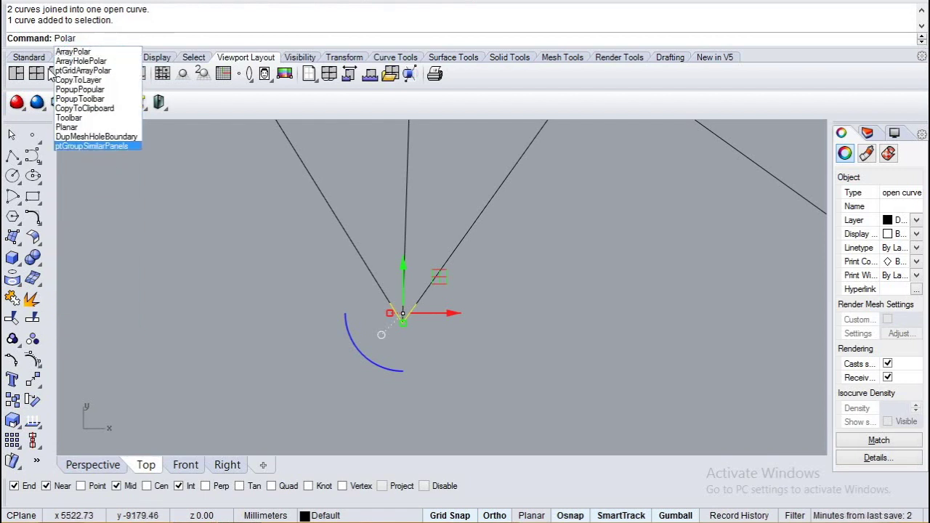
{"action": "scroll", "coordinate": [394, 276], "scroll_direction": "down", "scroll_amount": 1}
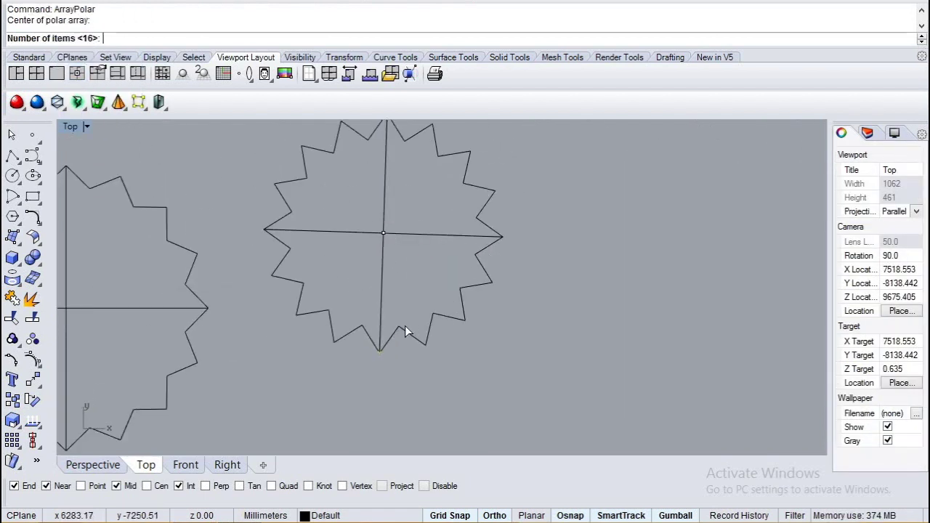
{"action": "scroll", "coordinate": [405, 332], "scroll_direction": "up", "scroll_amount": 2}
{"action": "key", "text": "Return"}
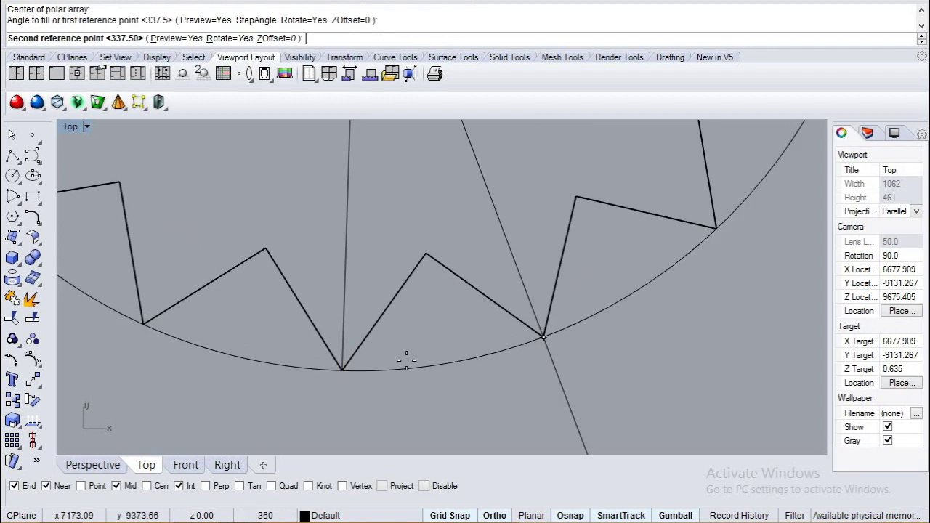
{"action": "scroll", "coordinate": [417, 357], "scroll_direction": "down", "scroll_amount": 20}
{"action": "key", "text": "Return"}
{"action": "scroll", "coordinate": [382, 159], "scroll_direction": "up", "scroll_amount": 12}
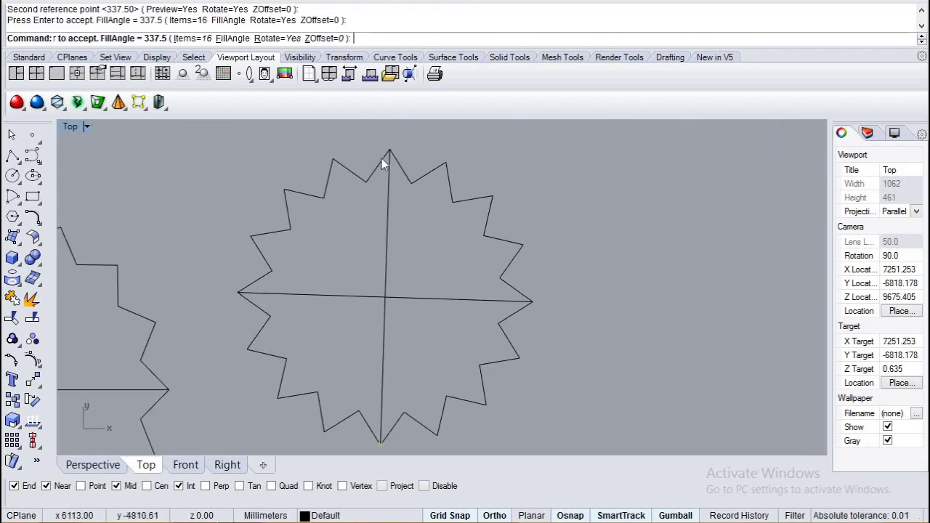
{"action": "scroll", "coordinate": [446, 212], "scroll_direction": "down", "scroll_amount": 14}
{"action": "key", "text": "Return"}
- Hide both pleated surfaces in the perspective view, leaving only their extracted curves and outlines
{"action": "scroll", "coordinate": [439, 237], "scroll_direction": "up", "scroll_amount": 2}
{"action": "left_click", "coordinate": [13, 138]}
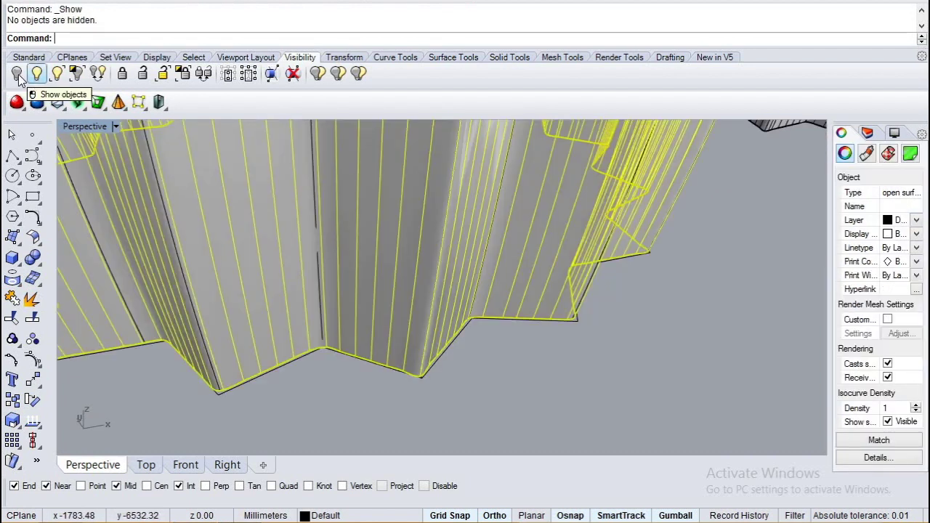
{"action": "left_click", "coordinate": [17, 74]}
{"action": "scroll", "coordinate": [647, 158], "scroll_direction": "down", "scroll_amount": 3}
{"action": "left_click", "coordinate": [695, 194]}
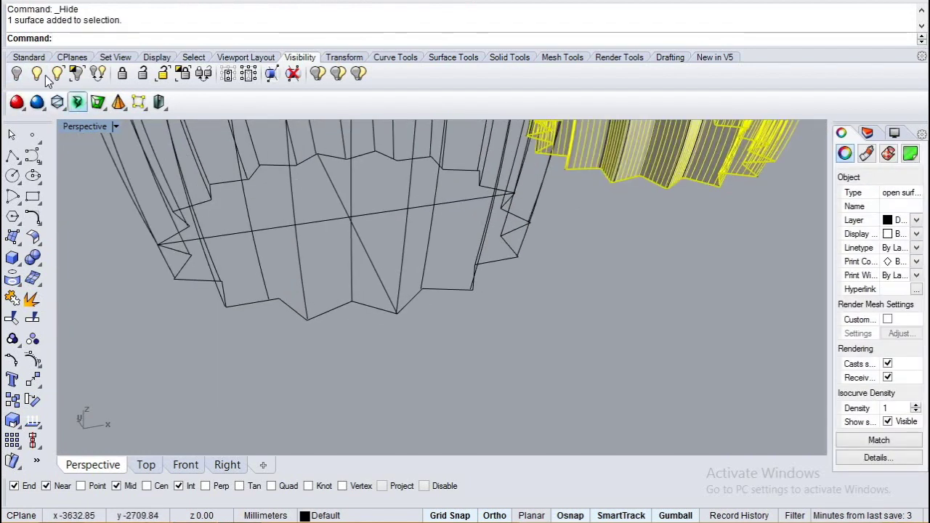
{"action": "left_click", "coordinate": [18, 74]}
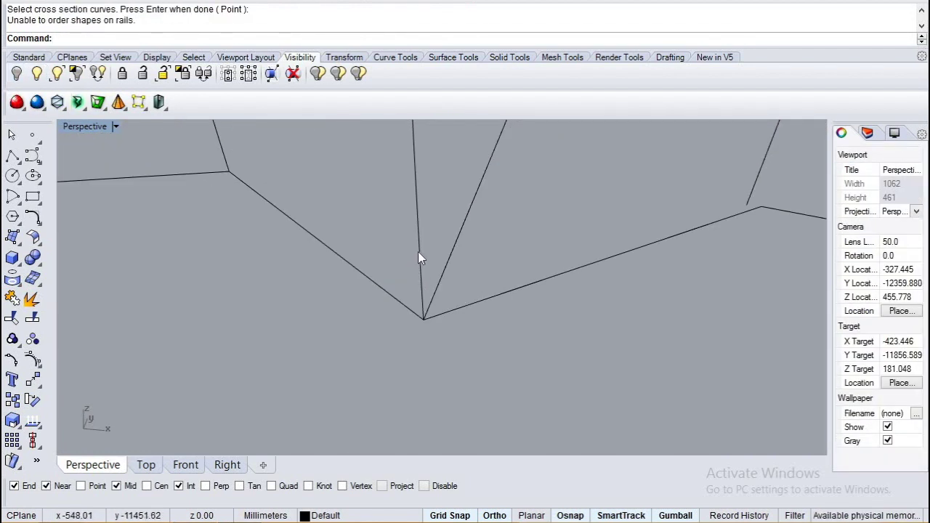
- Run Sweep1 at the larger outline's bottom vertex with the short corner curve as rail and the pleat-edge curve as cross section
{"action": "left_click", "coordinate": [417, 256]}
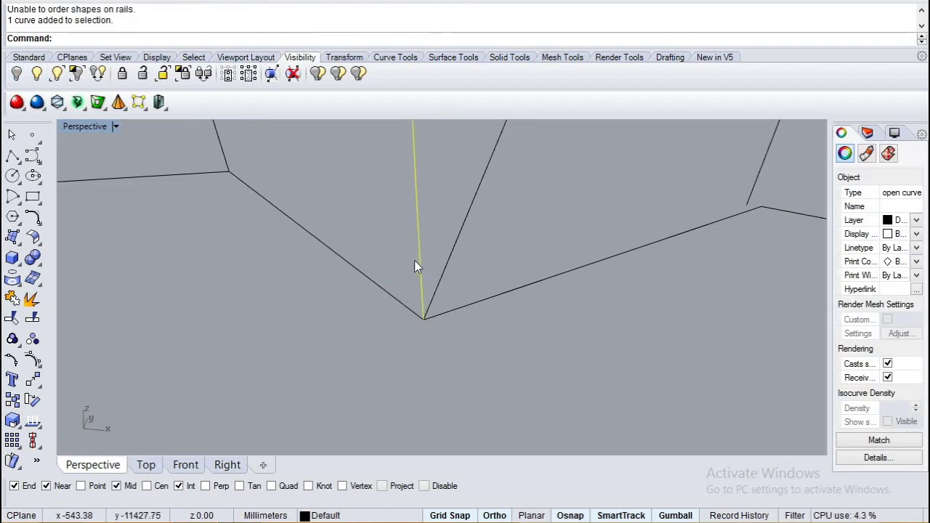
{"action": "key", "text": "Escape"}
{"action": "type", "text": "S"}
{"action": "left_click", "coordinate": [420, 319]}
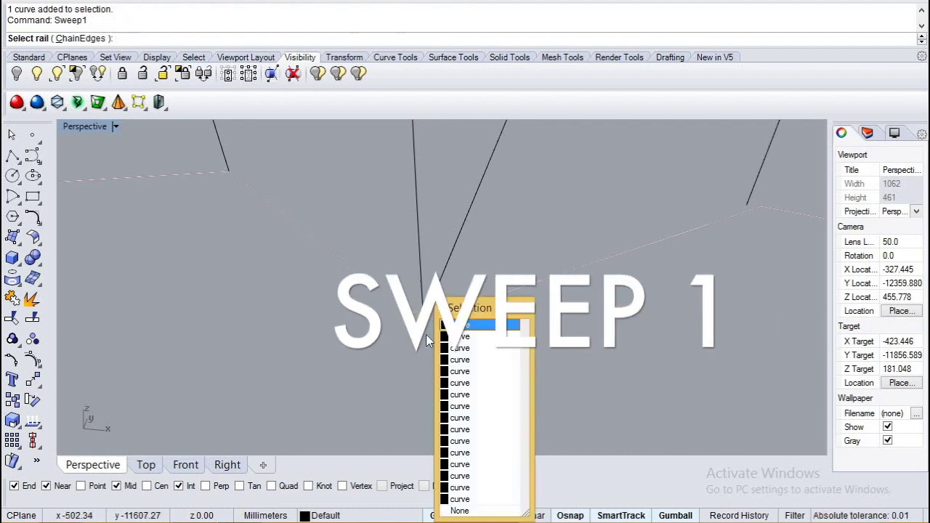
{"action": "left_click", "coordinate": [448, 337]}
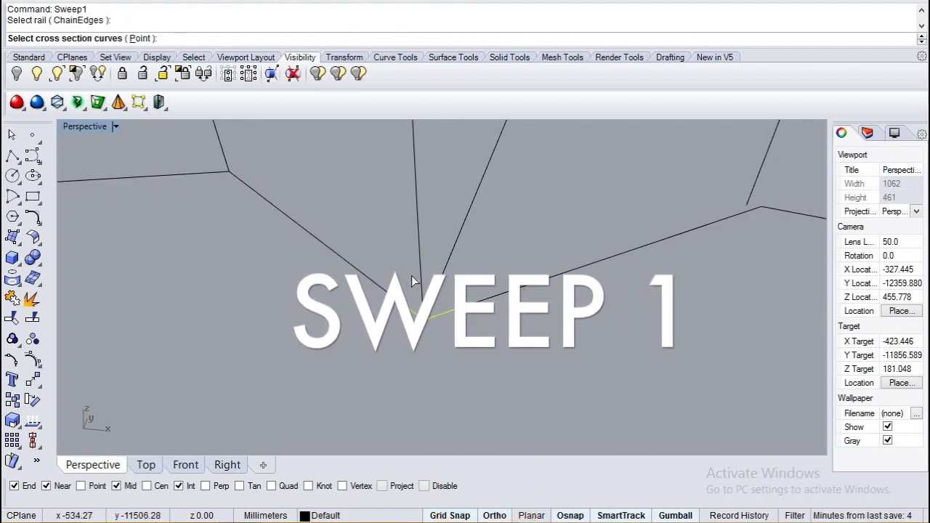
{"action": "left_click", "coordinate": [420, 258]}
{"action": "key", "text": "Return"}
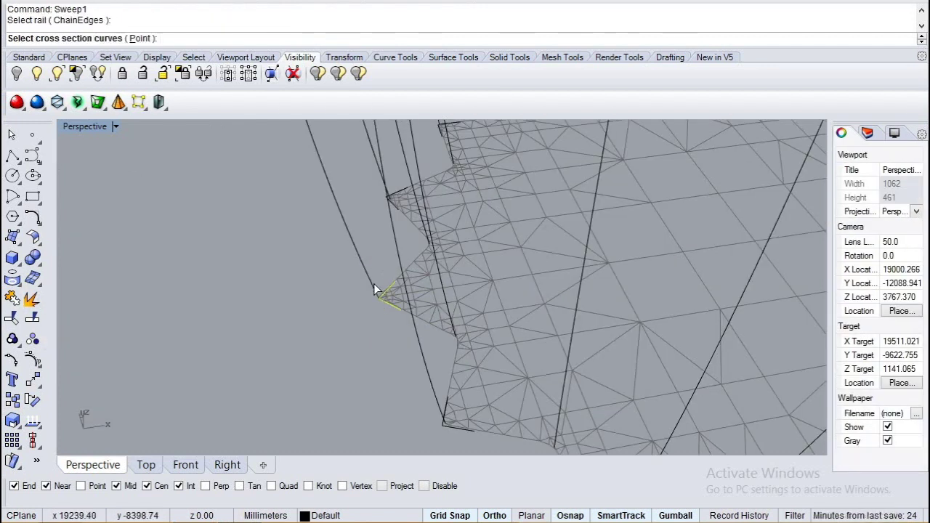
- Sweep the pleat-edge curve of the curved tube along the corner curve at its zigzag base with Sweep1
{"action": "left_click", "coordinate": [375, 289]}
{"action": "key", "text": "Return"}
{"action": "left_click", "coordinate": [592, 385]}
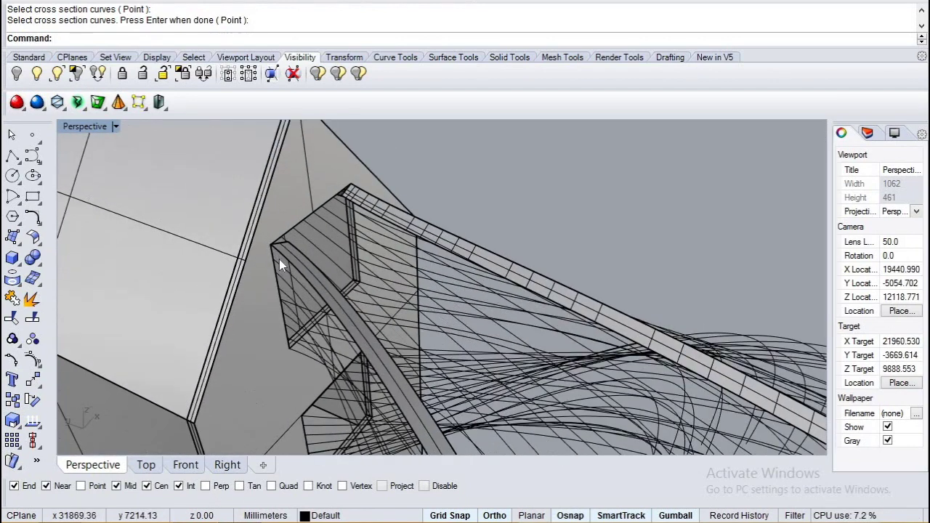
{"action": "left_click", "coordinate": [280, 253]}
{"action": "key", "text": "Return"}
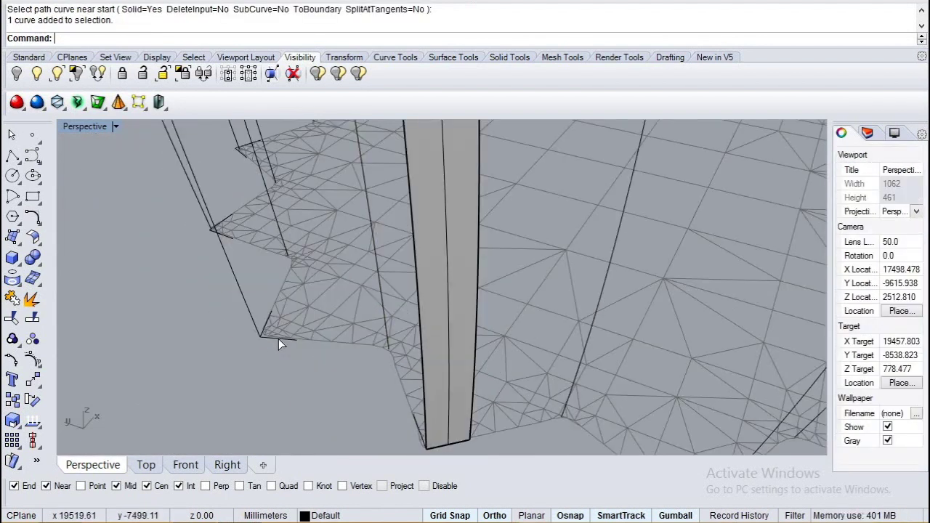
- Try to extrude the adjacent corner curve at the curved tube's base along its pleat-edge curve
{"action": "left_click", "coordinate": [239, 297]}
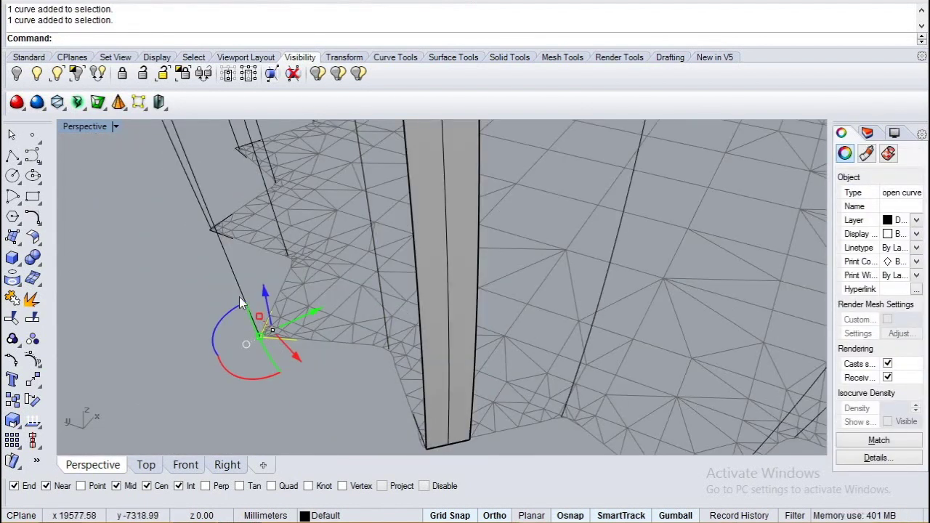
{"action": "right_click", "coordinate": [272, 336]}
{"action": "left_click", "coordinate": [276, 338]}
{"action": "left_click", "coordinate": [276, 340]}
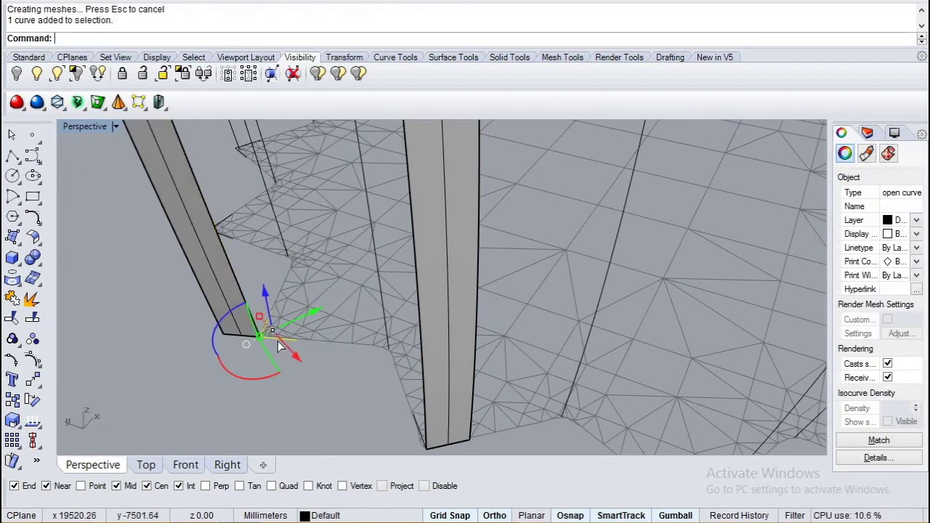
{"action": "key", "text": "Return"}
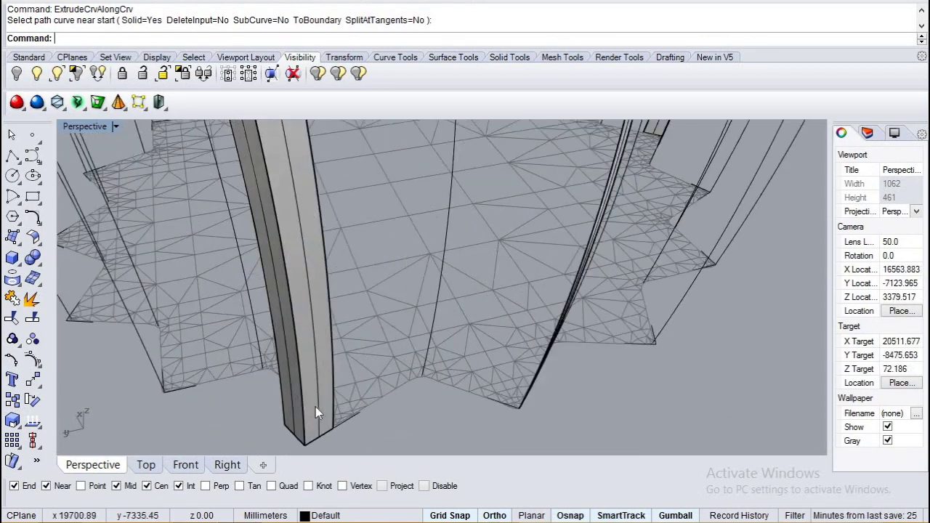
- Try to move the extruded rib by its base corner, and delete the misfitting rib
{"action": "left_click", "coordinate": [315, 407]}
{"action": "type", "text": "M"}
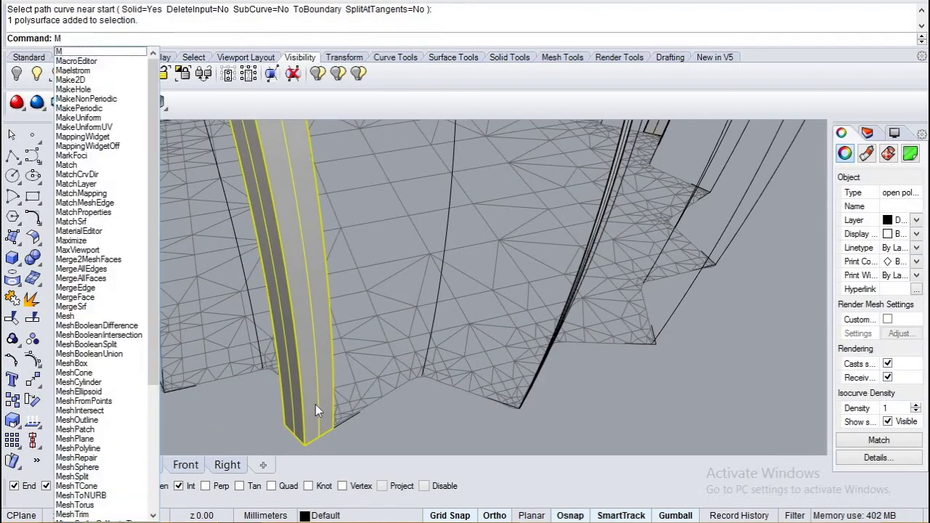
{"action": "key", "text": "Return"}
{"action": "left_click", "coordinate": [306, 441]}
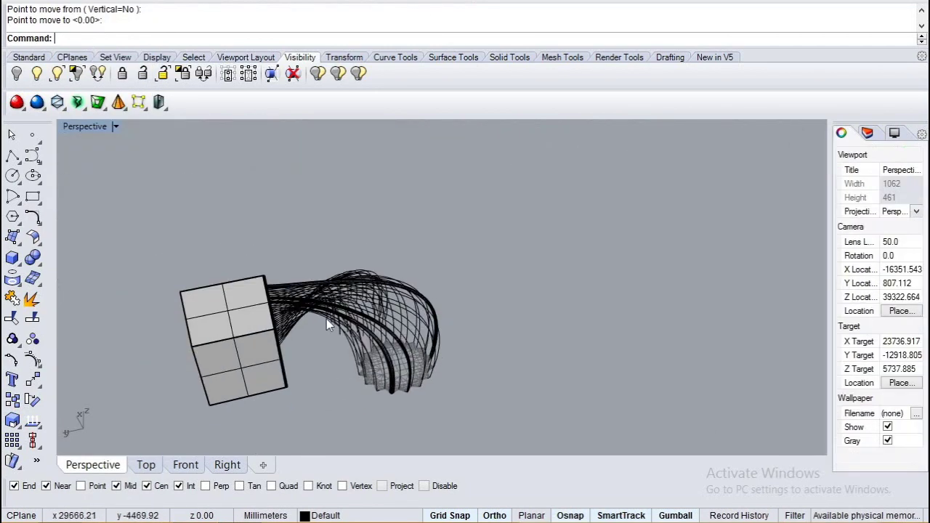
{"action": "scroll", "coordinate": [326, 319], "scroll_direction": "up", "scroll_amount": 15}
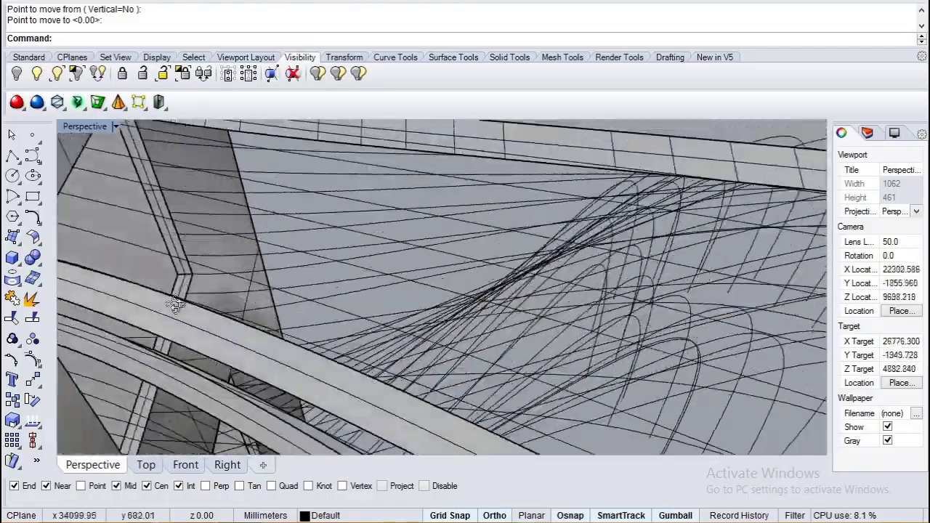
{"action": "left_click", "coordinate": [155, 291]}
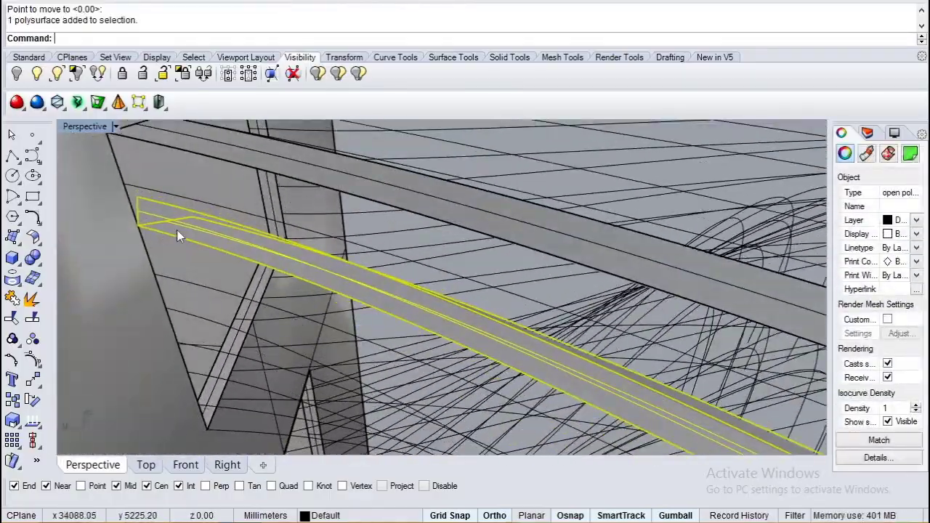
{"action": "key", "text": "Delete"}
- Extrude the next corner curve at the curved tube's base along its pleat-edge curve with ExtrudeCrvAlongCrv
{"action": "left_click", "coordinate": [277, 371]}
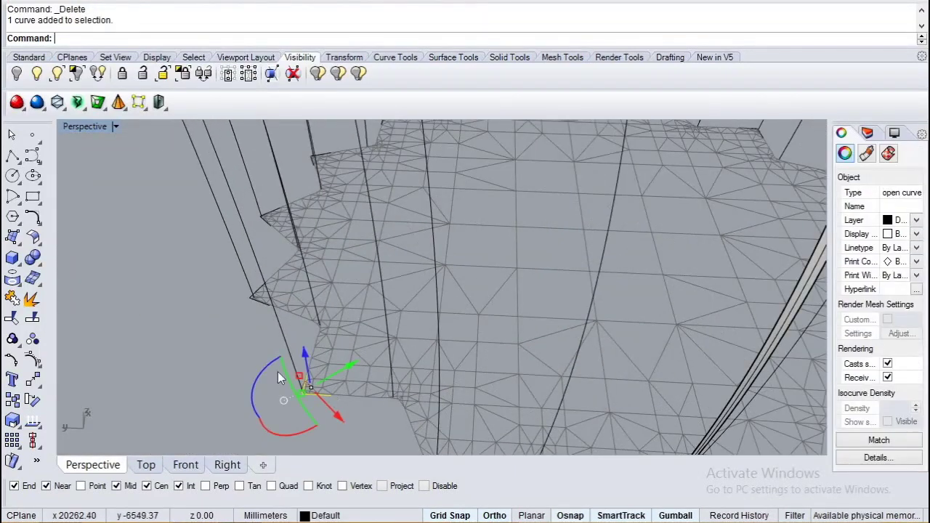
{"action": "type", "text": "ExtractIsocurve"}
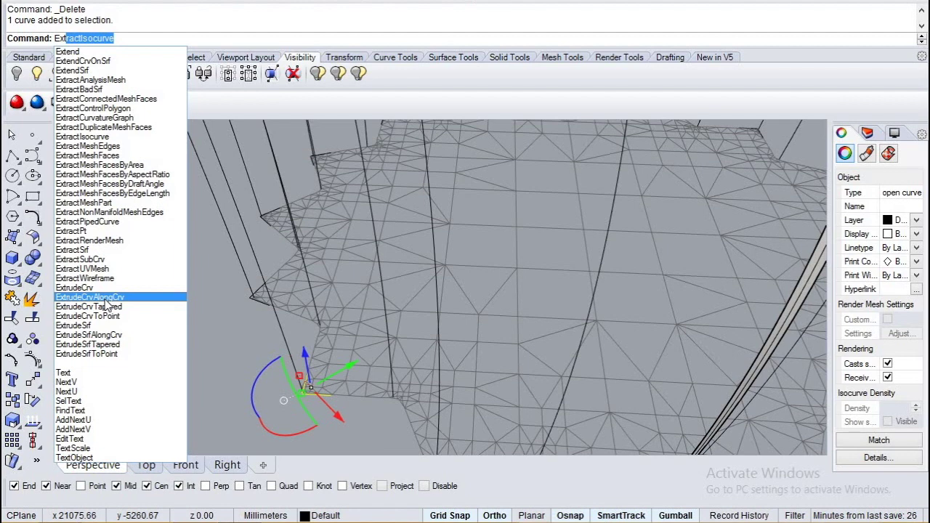
{"action": "key", "text": "Return"}
{"action": "left_click", "coordinate": [283, 336]}
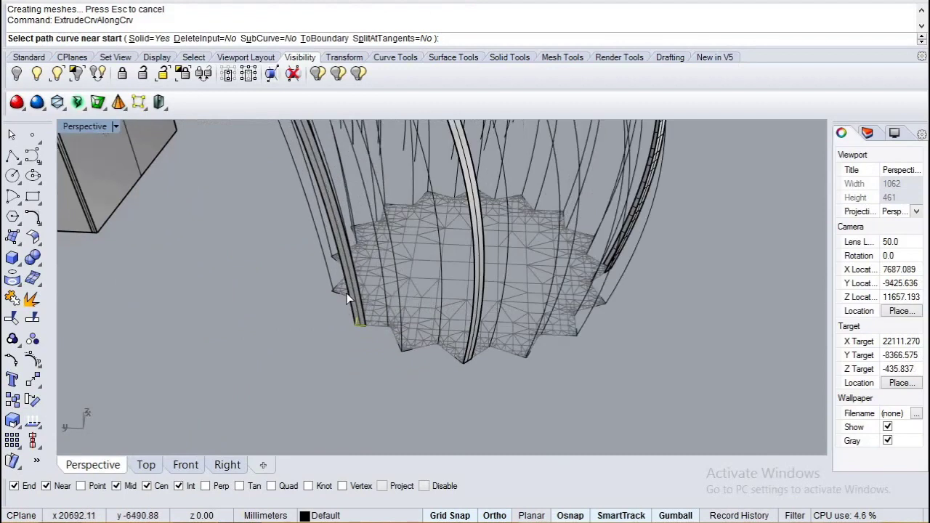
{"action": "scroll", "coordinate": [347, 299], "scroll_direction": "up", "scroll_amount": 12}
{"action": "key", "text": "Escape"}
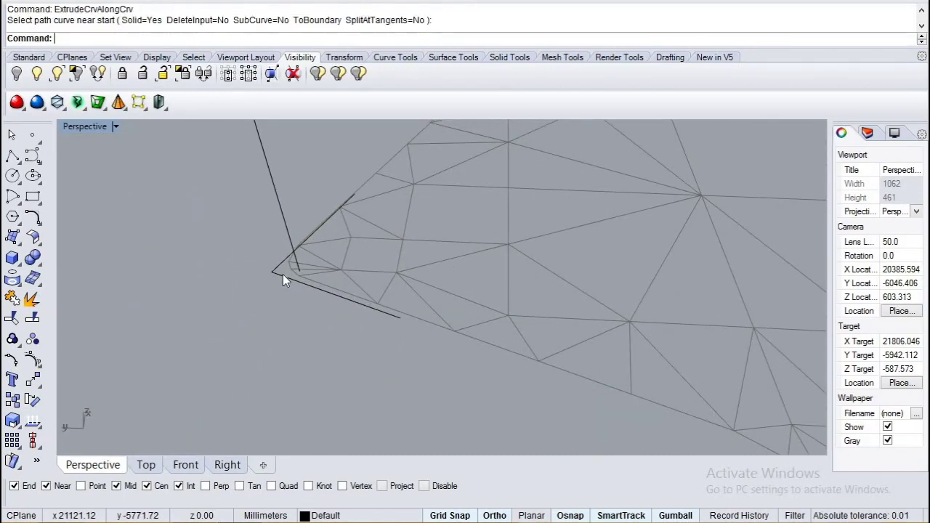
- Try to move the following corner curve of the base by its vertex
{"action": "scroll", "coordinate": [282, 275], "scroll_direction": "up", "scroll_amount": 3}
{"action": "left_click", "coordinate": [282, 275]}
{"action": "type", "text": "M"}
{"action": "key", "text": "Return"}
{"action": "key", "text": "Return"}
{"action": "left_click", "coordinate": [267, 270]}
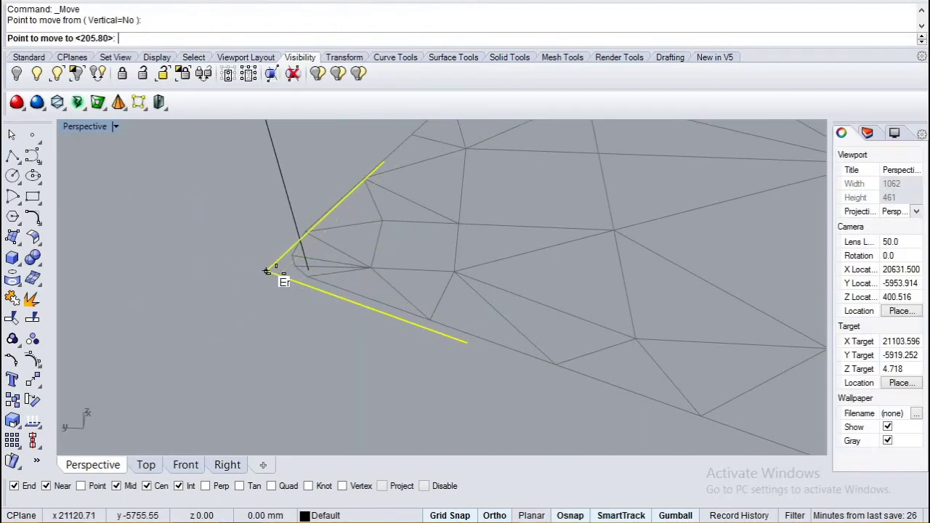
- Turn on the pleat-edge curve's edit points and snap its lower end onto the corner curve's vertex
{"action": "left_click", "coordinate": [301, 241]}
{"action": "left_click", "coordinate": [347, 279]}
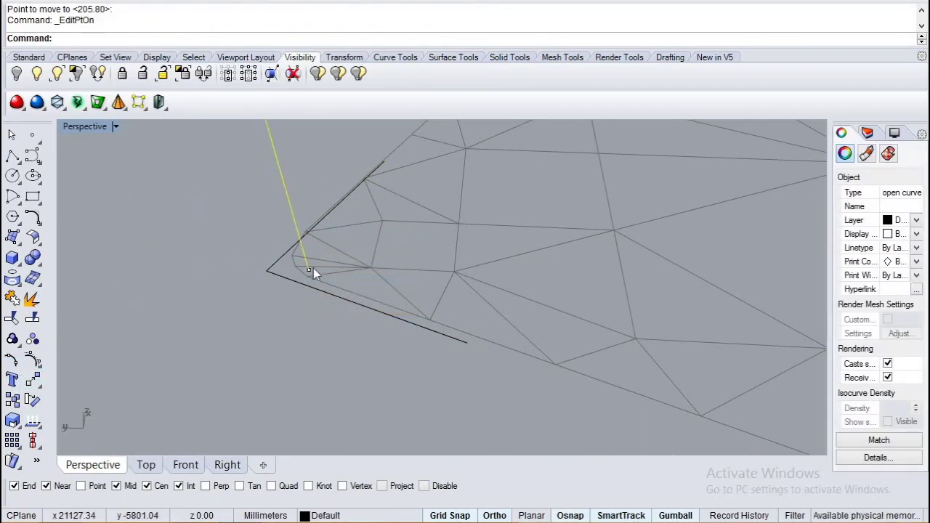
{"action": "left_click_drag", "start_coordinate": [266, 270], "coordinate": [266, 271]}
{"action": "left_click", "coordinate": [299, 294]}
- Extrude this corner curve along the adjusted pleat-edge curve with ExtrudeCrvAlongCrv
{"action": "type", "text": "ExtrudeCrvAlongCrv"}
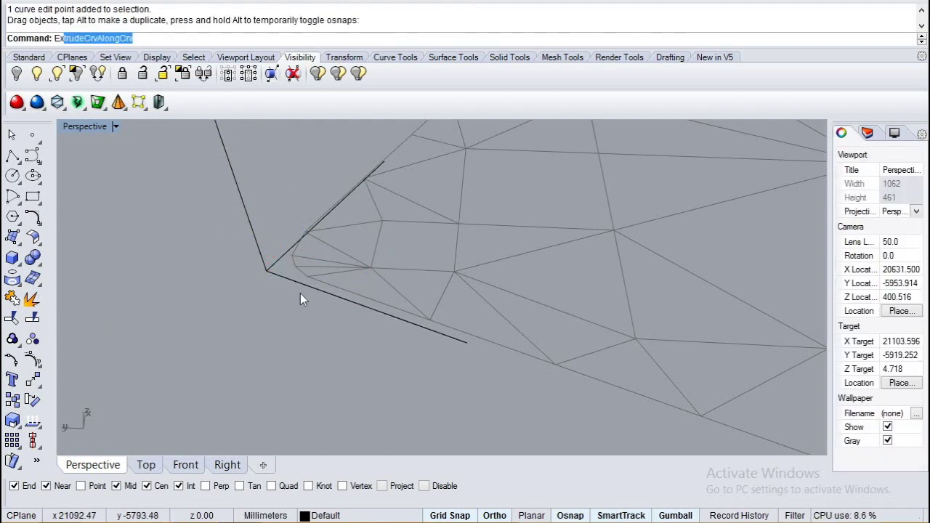
{"action": "key", "text": "Return"}
{"action": "scroll", "coordinate": [306, 289], "scroll_direction": "down", "scroll_amount": 18}
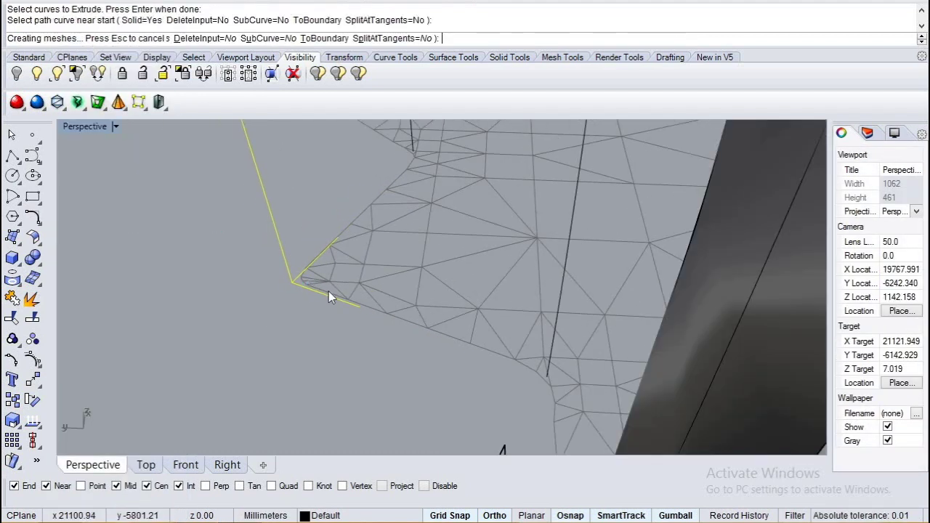
{"action": "scroll", "coordinate": [328, 294], "scroll_direction": "up", "scroll_amount": 3}
{"action": "left_click", "coordinate": [327, 292]}
{"action": "right_click", "coordinate": [326, 292]}
{"action": "left_click", "coordinate": [298, 252]}
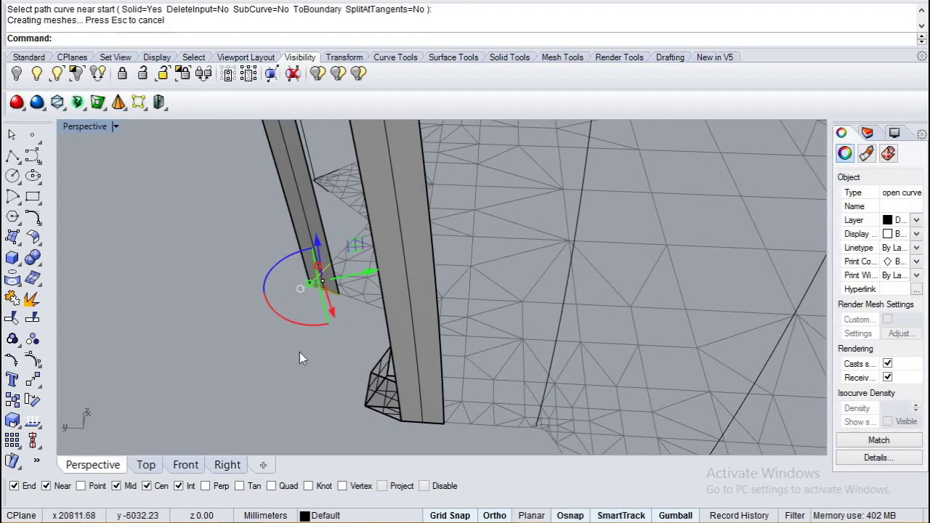
{"action": "left_click", "coordinate": [298, 407]}
- Delete the stray polysurface beside the neighbouring rib's base and check the ribs along the whole curved tube
{"action": "scroll", "coordinate": [296, 444], "scroll_direction": "up", "scroll_amount": 4}
{"action": "right_click_drag", "start_coordinate": [370, 380], "coordinate": [447, 379]}
{"action": "left_click", "coordinate": [556, 322]}
{"action": "key", "text": "Delete"}
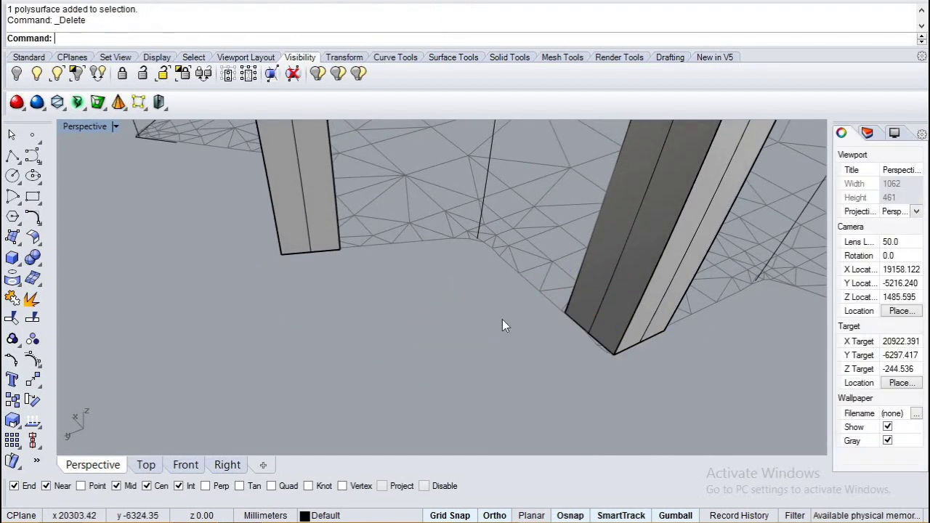
{"action": "scroll", "coordinate": [451, 305], "scroll_direction": "down", "scroll_amount": 20}
{"action": "scroll", "coordinate": [363, 212], "scroll_direction": "up", "scroll_amount": 9}
{"action": "scroll", "coordinate": [401, 226], "scroll_direction": "down", "scroll_amount": 10}
{"action": "scroll", "coordinate": [460, 370], "scroll_direction": "up", "scroll_amount": 7}
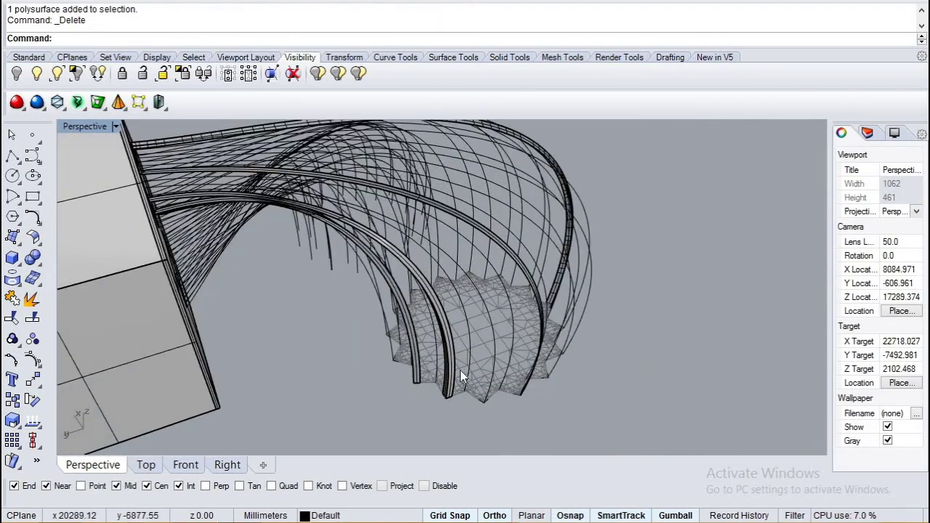
{"action": "key", "text": "Return"}
{"action": "key", "text": "Return"}
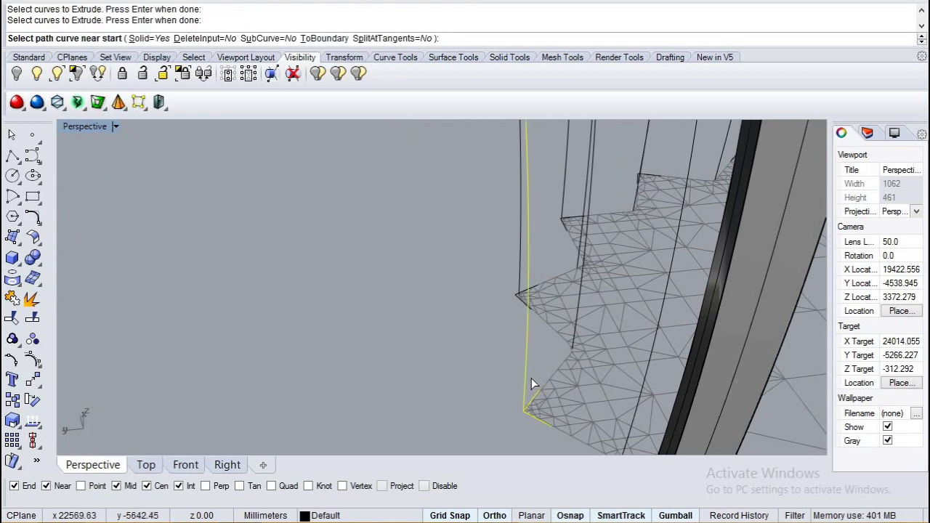
{"action": "scroll", "coordinate": [531, 378], "scroll_direction": "down", "scroll_amount": 5}
{"action": "key", "text": "Escape"}
- Extrude the corner curve beside the existing ribs at the base's house-facing side along its pleat-edge curve with ExtrudeCrvAlongCrv
{"action": "left_click", "coordinate": [527, 370]}
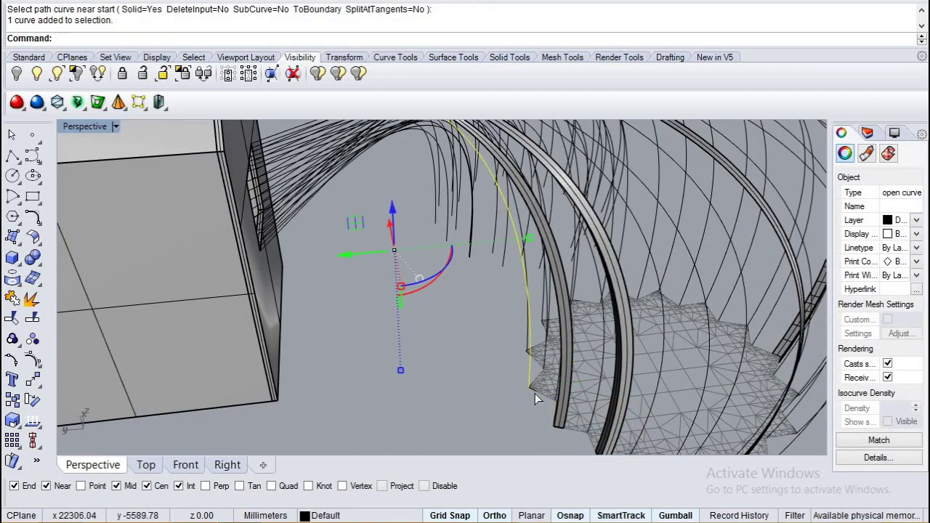
{"action": "scroll", "coordinate": [497, 325], "scroll_direction": "down", "scroll_amount": 4}
{"action": "scroll", "coordinate": [312, 269], "scroll_direction": "up", "scroll_amount": 7}
{"action": "right_click_drag", "start_coordinate": [314, 276], "coordinate": [332, 253]}
{"action": "scroll", "coordinate": [270, 285], "scroll_direction": "up", "scroll_amount": 6}
{"action": "scroll", "coordinate": [290, 261], "scroll_direction": "down", "scroll_amount": 6}
{"action": "key", "text": "Return"}
{"action": "scroll", "coordinate": [333, 254], "scroll_direction": "down", "scroll_amount": 5}
{"action": "scroll", "coordinate": [516, 418], "scroll_direction": "up", "scroll_amount": 5}
{"action": "left_click", "coordinate": [516, 418]}
{"action": "scroll", "coordinate": [512, 417], "scroll_direction": "down", "scroll_amount": 5}
{"action": "right_click_drag", "start_coordinate": [480, 407], "coordinate": [462, 397]}
{"action": "scroll", "coordinate": [462, 397], "scroll_direction": "up", "scroll_amount": 5}
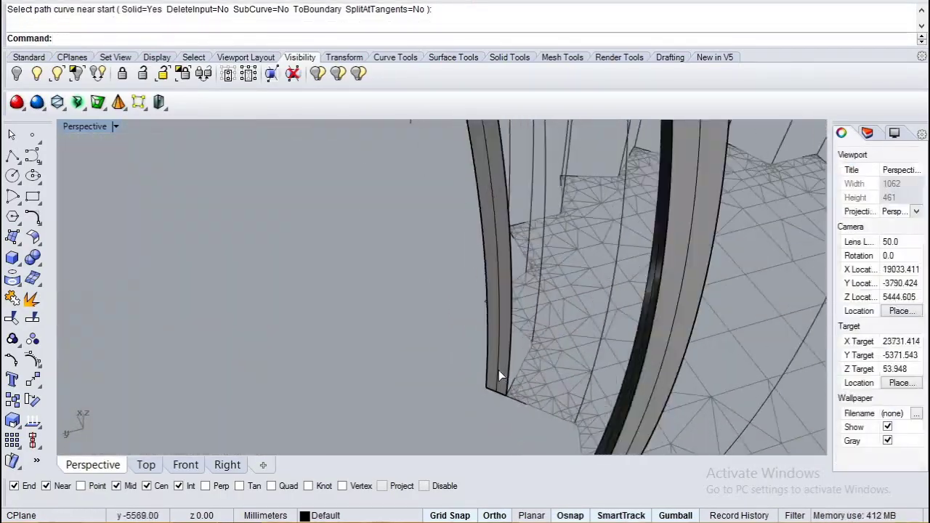
- Try to move the new rib from its lower end onto the corner of the zigzag base
{"action": "left_click", "coordinate": [499, 370]}
{"action": "type", "text": "m"}
{"action": "key", "text": "Return"}
{"action": "left_click", "coordinate": [495, 393]}
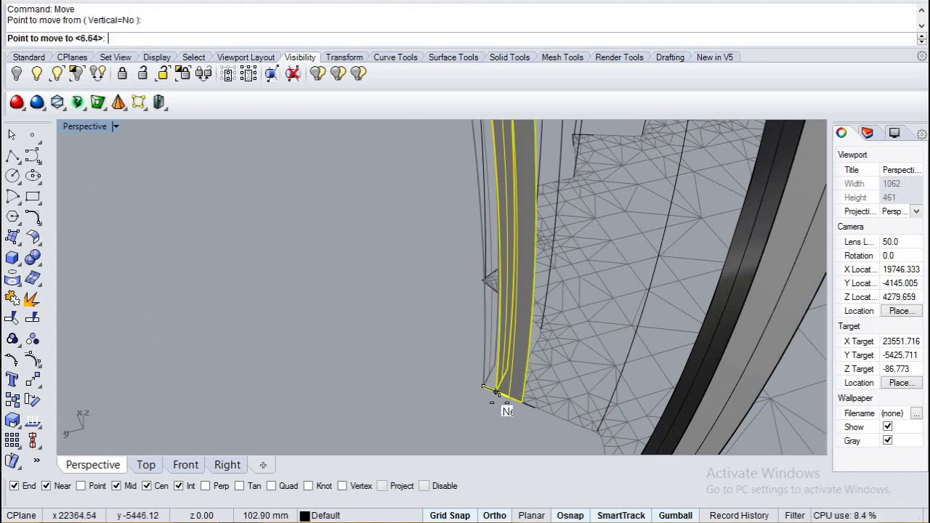
{"action": "left_click", "coordinate": [444, 371]}
{"action": "scroll", "coordinate": [493, 271], "scroll_direction": "down", "scroll_amount": 10}
{"action": "scroll", "coordinate": [451, 251], "scroll_direction": "up", "scroll_amount": 5}
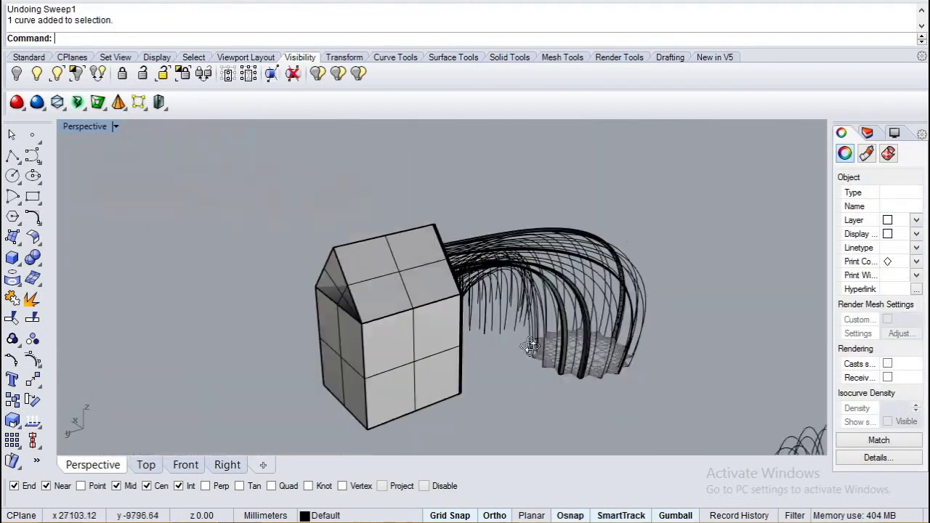
- Sweep the corner curve on the base's bare side along its pleat-edge curve with Sweep1, using Roadlike Right and refit within 10
{"action": "scroll", "coordinate": [532, 342], "scroll_direction": "up", "scroll_amount": 3}
{"action": "right_click_drag", "start_coordinate": [531, 342], "coordinate": [421, 362]}
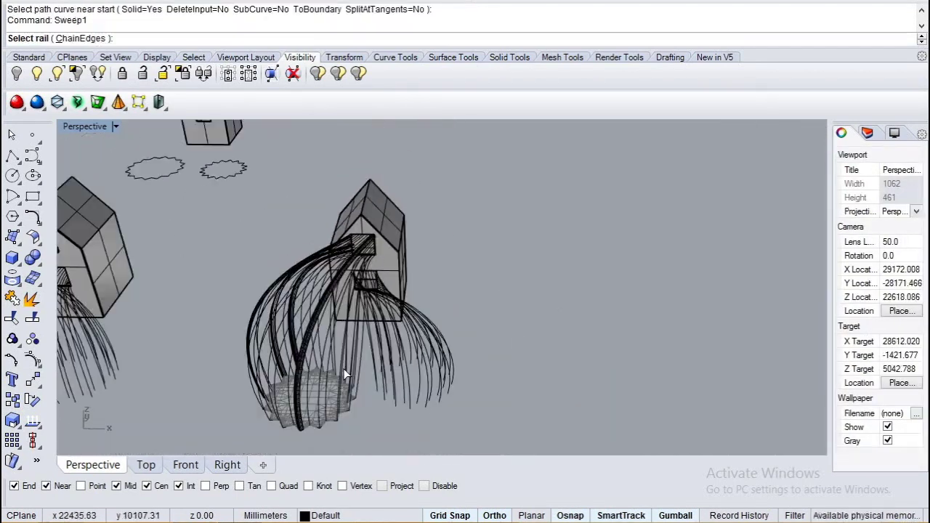
{"action": "scroll", "coordinate": [346, 373], "scroll_direction": "up", "scroll_amount": 7}
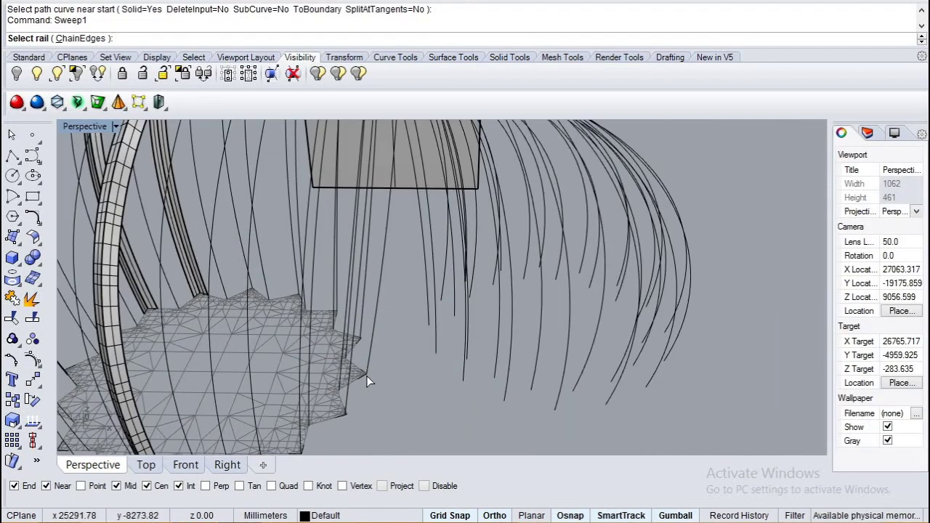
{"action": "left_click", "coordinate": [367, 373]}
{"action": "left_click", "coordinate": [413, 412]}
{"action": "left_click", "coordinate": [367, 373]}
{"action": "key", "text": "Return"}
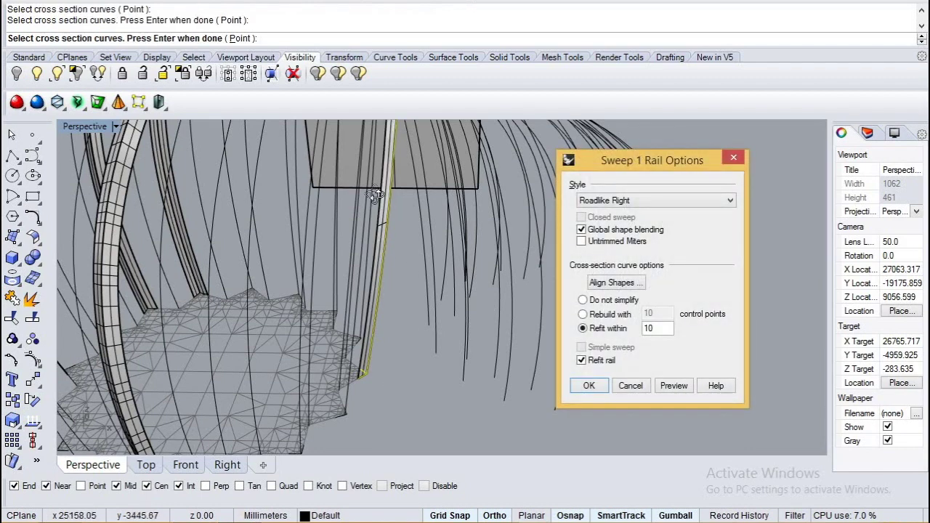
{"action": "scroll", "coordinate": [375, 194], "scroll_direction": "down", "scroll_amount": 5}
{"action": "scroll", "coordinate": [396, 159], "scroll_direction": "up", "scroll_amount": 10}
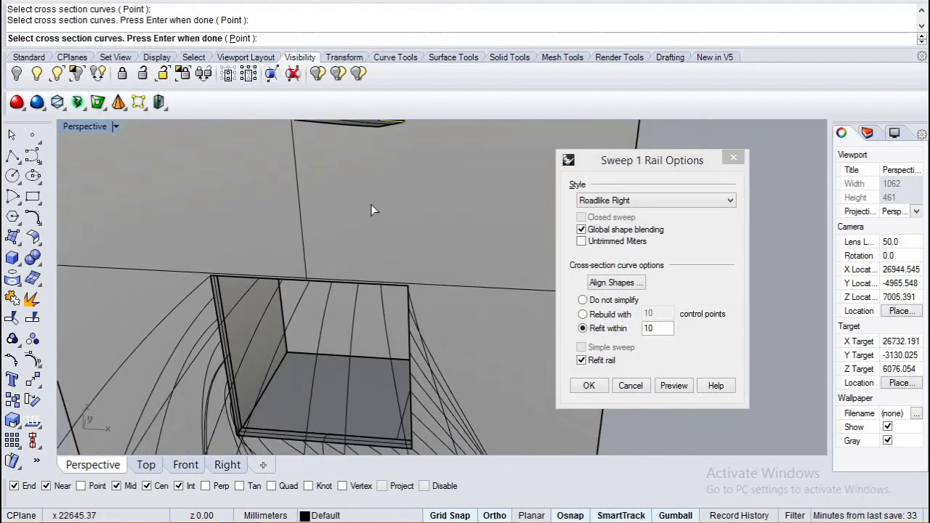
{"action": "scroll", "coordinate": [371, 204], "scroll_direction": "down", "scroll_amount": 5}
{"action": "scroll", "coordinate": [350, 192], "scroll_direction": "up", "scroll_amount": 7}
{"action": "key", "text": "Return"}
{"action": "right_click_drag", "start_coordinate": [339, 202], "coordinate": [279, 183]}
{"action": "scroll", "coordinate": [283, 188], "scroll_direction": "down", "scroll_amount": 5}
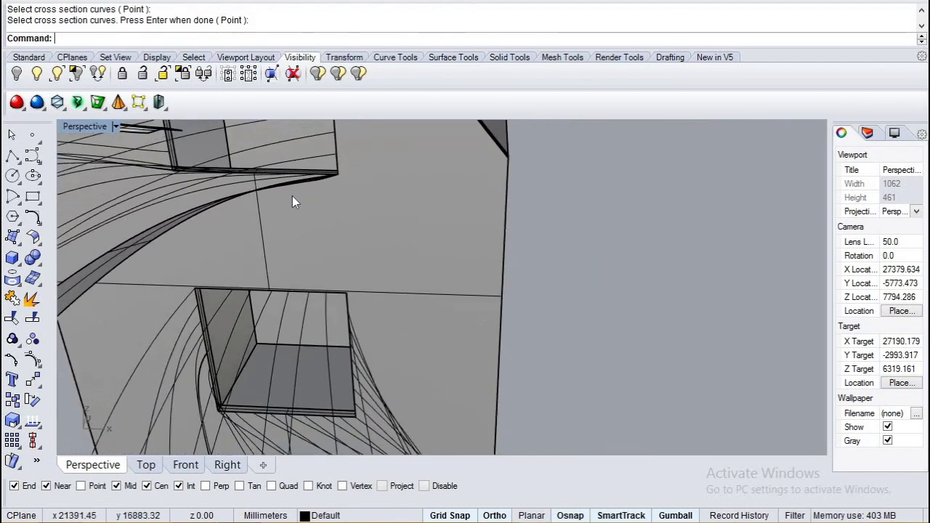
{"action": "scroll", "coordinate": [292, 196], "scroll_direction": "down", "scroll_amount": 10}
{"action": "scroll", "coordinate": [240, 399], "scroll_direction": "up", "scroll_amount": 6}
- Extrude the corner curve on the base's bare side along its pleat-edge curve with ExtrudeCrvAlongCrv and check the rib up to the house wall
{"action": "right_click_drag", "start_coordinate": [242, 400], "coordinate": [266, 179], "text": "shift"}
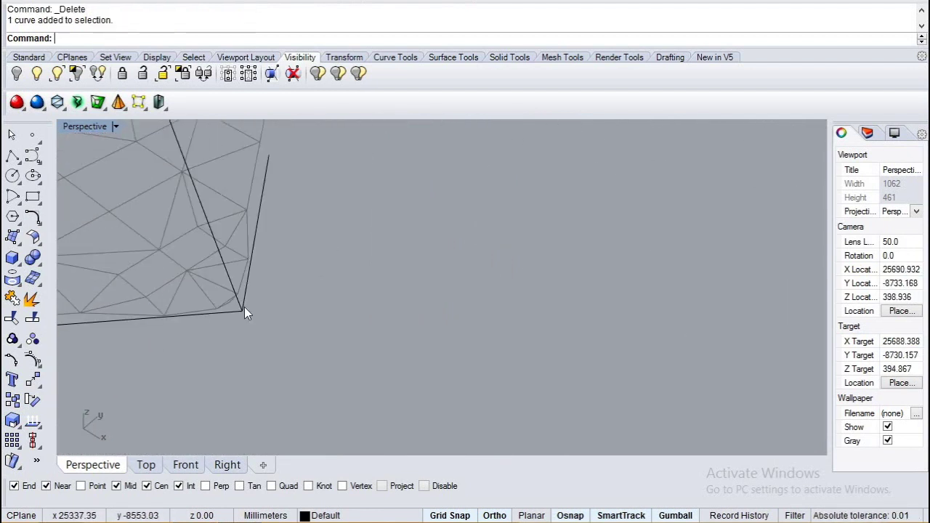
{"action": "key", "text": "Return"}
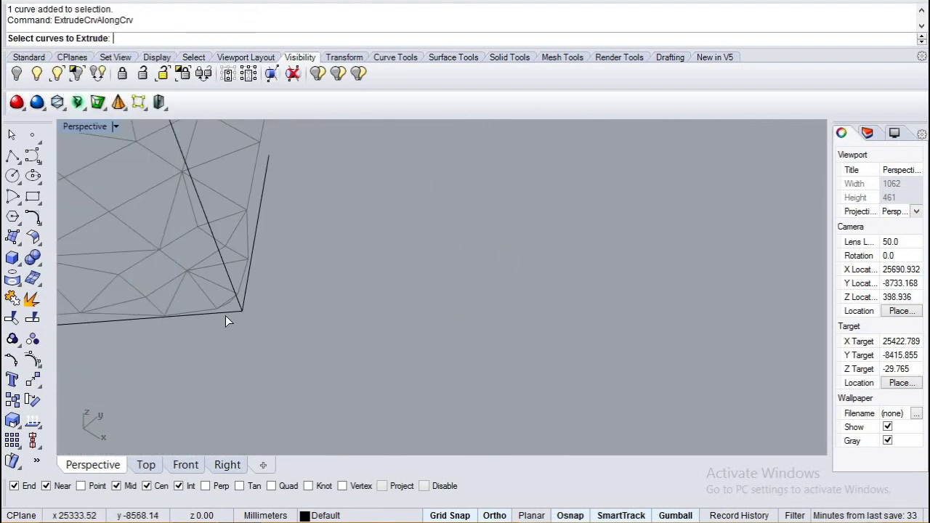
{"action": "left_click", "coordinate": [234, 304]}
{"action": "left_click", "coordinate": [238, 298]}
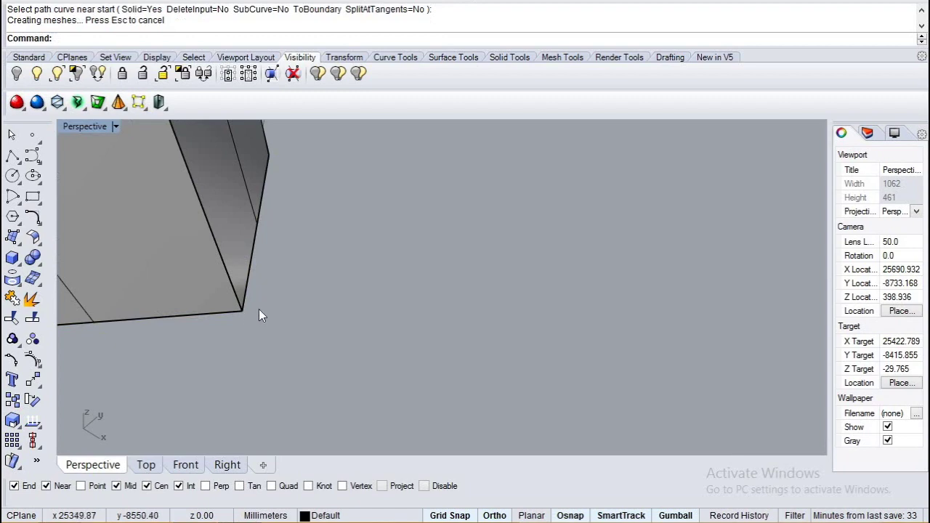
{"action": "scroll", "coordinate": [251, 291], "scroll_direction": "down", "scroll_amount": 5}
{"action": "scroll", "coordinate": [246, 268], "scroll_direction": "down", "scroll_amount": 8}
{"action": "scroll", "coordinate": [319, 174], "scroll_direction": "up", "scroll_amount": 12}
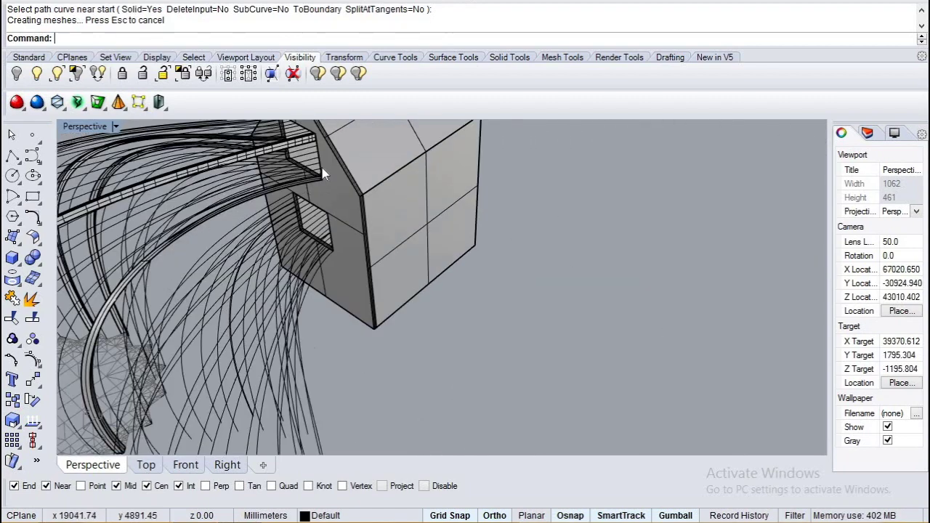
{"action": "right_click_drag", "start_coordinate": [318, 189], "coordinate": [357, 194]}
{"action": "scroll", "coordinate": [363, 164], "scroll_direction": "down", "scroll_amount": 20}
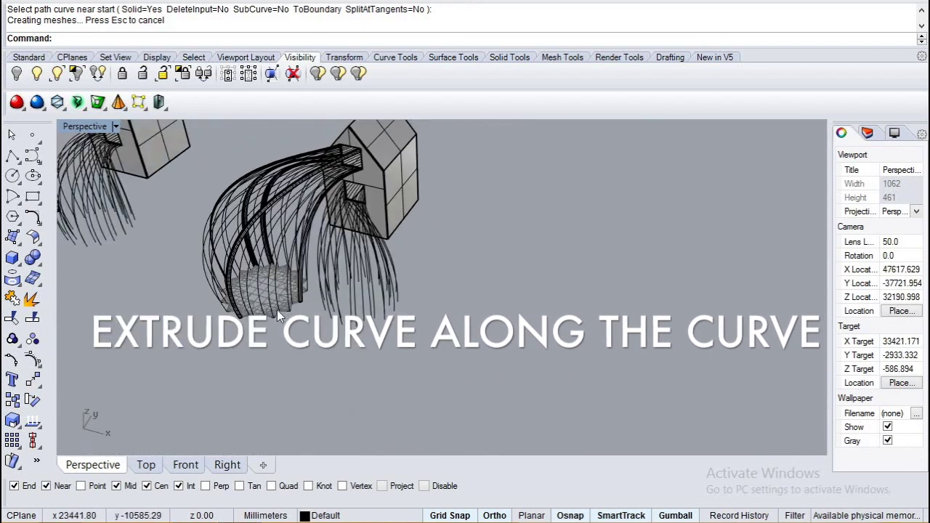
- Extrude the corner curve next to this new rib along its pleat-edge curve and inspect where the ribs meet the wall opening
{"action": "scroll", "coordinate": [279, 314], "scroll_direction": "up", "scroll_amount": 16}
{"action": "scroll", "coordinate": [287, 322], "scroll_direction": "up", "scroll_amount": 3}
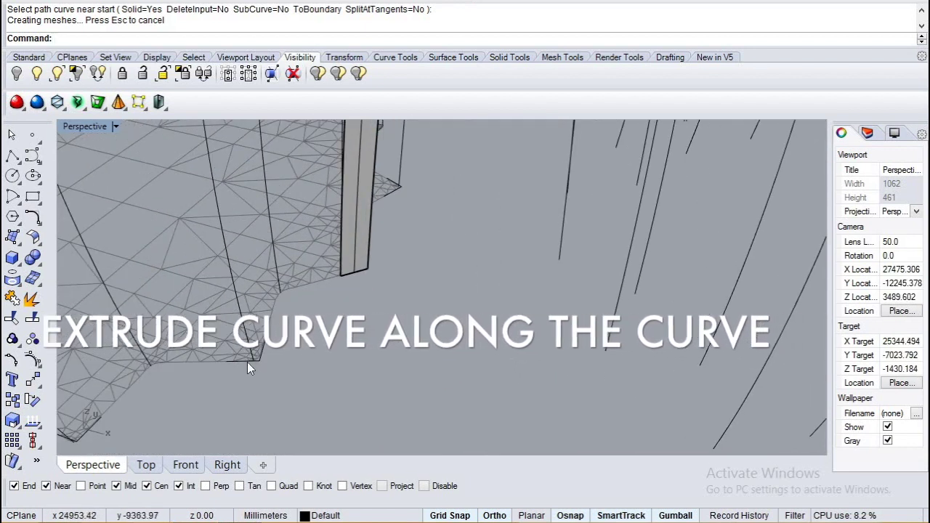
{"action": "scroll", "coordinate": [252, 361], "scroll_direction": "up", "scroll_amount": 3}
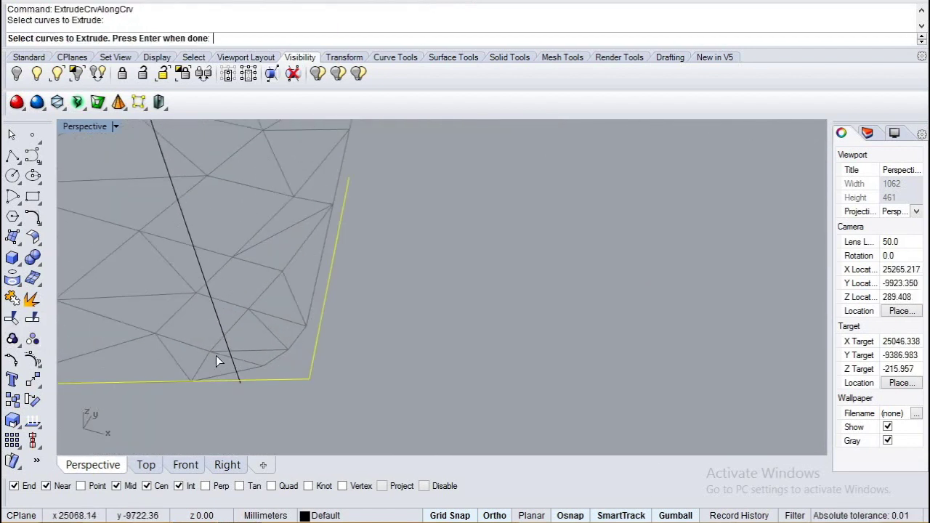
{"action": "left_click", "coordinate": [223, 330]}
{"action": "right_click", "coordinate": [279, 330]}
{"action": "scroll", "coordinate": [280, 330], "scroll_direction": "down", "scroll_amount": 18}
{"action": "scroll", "coordinate": [357, 213], "scroll_direction": "up", "scroll_amount": 15}
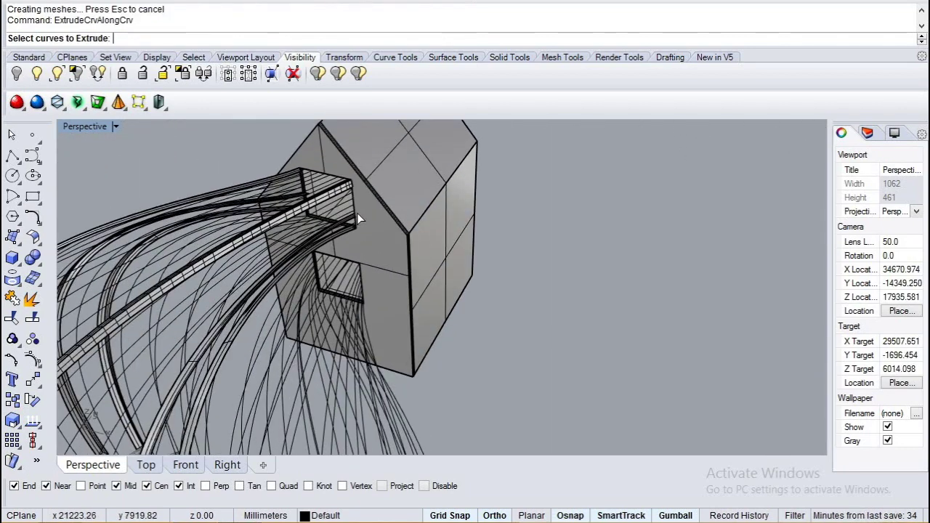
{"action": "right_click_drag", "start_coordinate": [341, 222], "coordinate": [421, 209]}
{"action": "scroll", "coordinate": [421, 209], "scroll_direction": "down", "scroll_amount": 6}
{"action": "scroll", "coordinate": [164, 322], "scroll_direction": "up", "scroll_amount": 8}
{"action": "right_click_drag", "start_coordinate": [164, 322], "coordinate": [204, 269]}
{"action": "scroll", "coordinate": [204, 269], "scroll_direction": "down", "scroll_amount": 9}
{"action": "scroll", "coordinate": [219, 283], "scroll_direction": "down", "scroll_amount": 20}
{"action": "scroll", "coordinate": [213, 415], "scroll_direction": "up", "scroll_amount": 20}
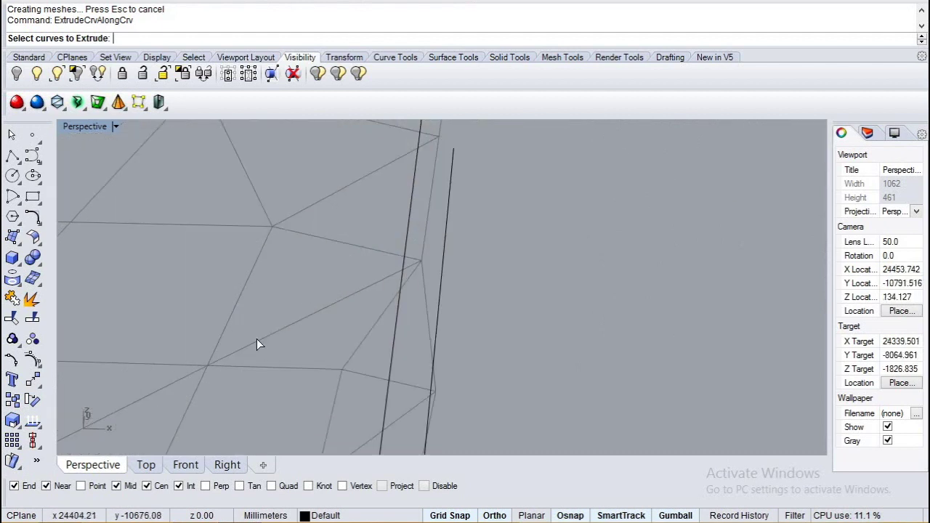
{"action": "scroll", "coordinate": [257, 339], "scroll_direction": "down", "scroll_amount": 6}
{"action": "scroll", "coordinate": [208, 296], "scroll_direction": "up", "scroll_amount": 6}
{"action": "scroll", "coordinate": [208, 296], "scroll_direction": "down", "scroll_amount": 6}
{"action": "left_click", "coordinate": [204, 283]}
{"action": "left_click", "coordinate": [180, 227]}
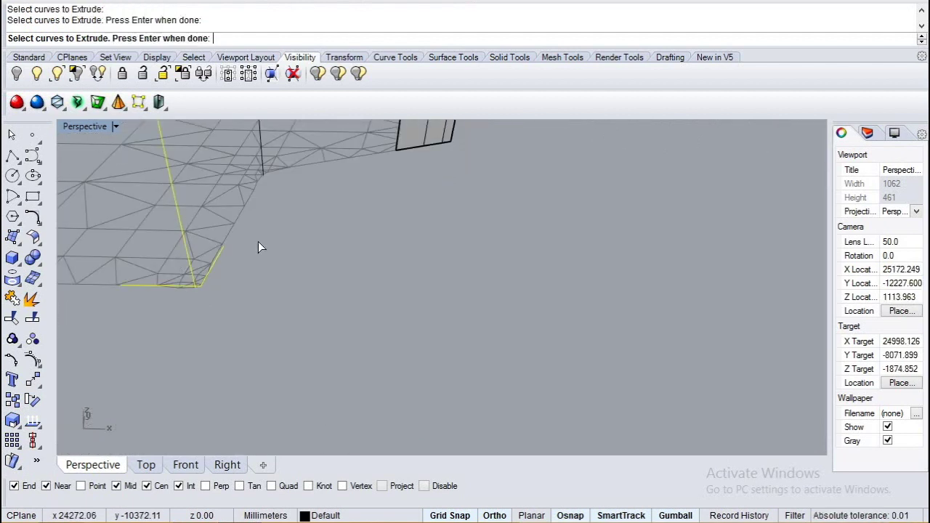
{"action": "right_click", "coordinate": [258, 241]}
{"action": "scroll", "coordinate": [235, 263], "scroll_direction": "down", "scroll_amount": 6}
{"action": "key", "text": "Escape"}
- Extrude the third corner curve on this side of the base along its pleat-edge curve up to the house opening
{"action": "scroll", "coordinate": [218, 258], "scroll_direction": "up", "scroll_amount": 6}
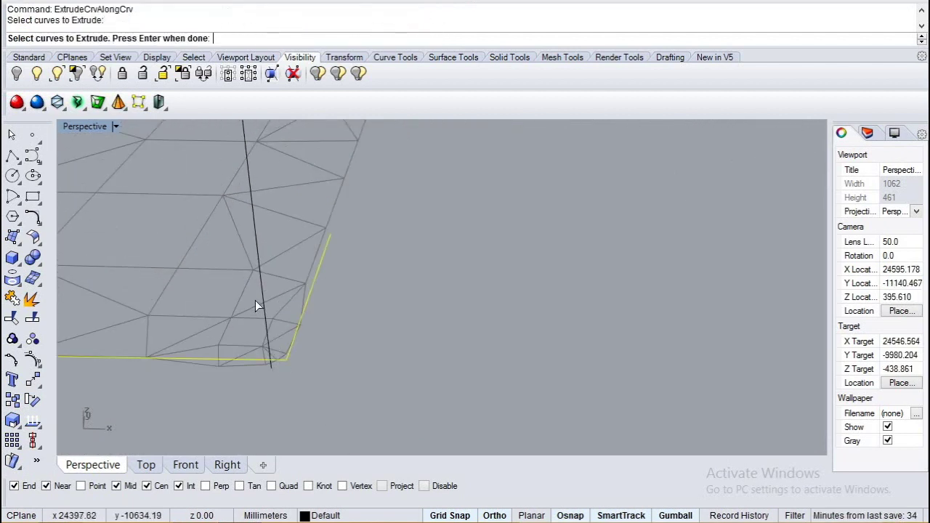
{"action": "right_click", "coordinate": [255, 300]}
{"action": "left_click", "coordinate": [263, 290]}
{"action": "right_click", "coordinate": [263, 290]}
{"action": "scroll", "coordinate": [263, 290], "scroll_direction": "down", "scroll_amount": 20}
{"action": "scroll", "coordinate": [356, 201], "scroll_direction": "up", "scroll_amount": 20}
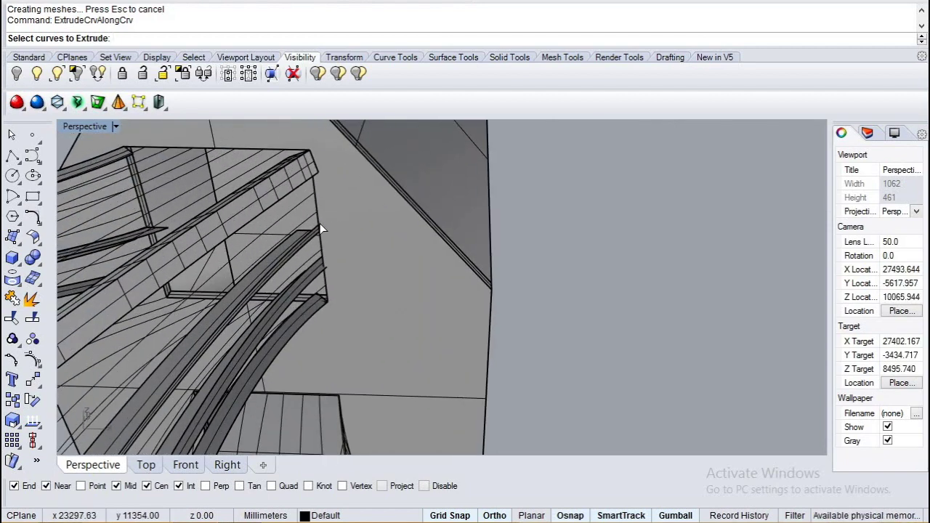
{"action": "scroll", "coordinate": [320, 231], "scroll_direction": "down", "scroll_amount": 8}
{"action": "scroll", "coordinate": [239, 395], "scroll_direction": "up", "scroll_amount": 3}
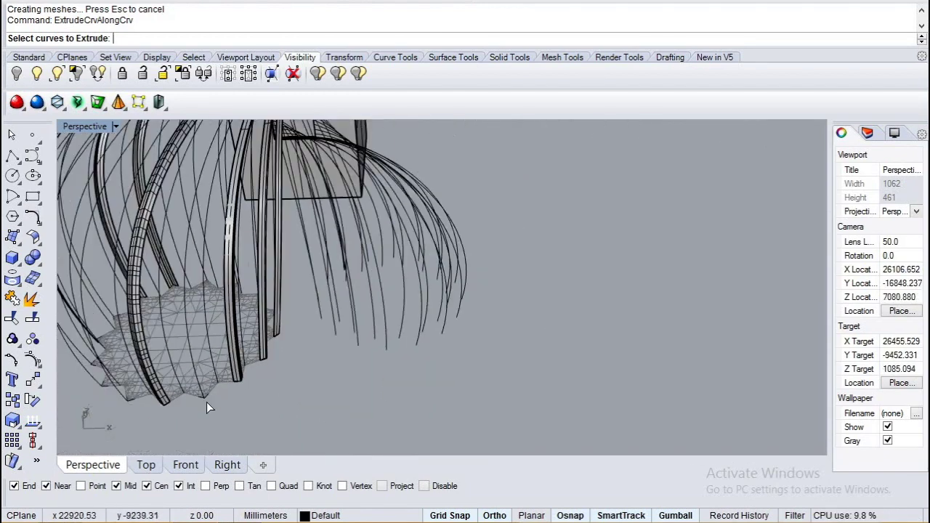
- Extrude the corner curve between the newest rib and the segmented swept rib along its pleat-edge curve
{"action": "scroll", "coordinate": [207, 402], "scroll_direction": "down", "scroll_amount": 6}
{"action": "scroll", "coordinate": [207, 389], "scroll_direction": "up", "scroll_amount": 4}
{"action": "scroll", "coordinate": [191, 391], "scroll_direction": "up", "scroll_amount": 3}
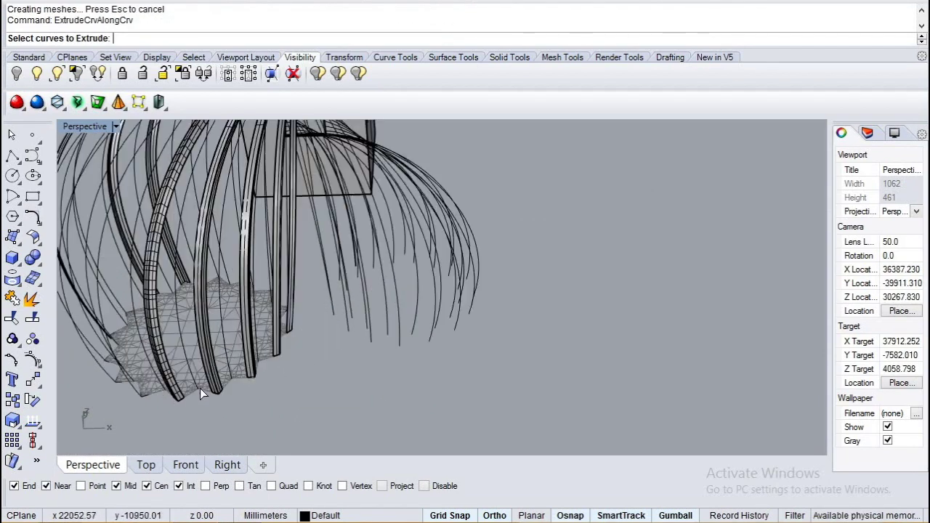
{"action": "scroll", "coordinate": [167, 394], "scroll_direction": "down", "scroll_amount": 1}
- Extrude the next two corner curves beyond the segmented swept rib along their pleat-edge curves
{"action": "left_click", "coordinate": [150, 397]}
{"action": "key", "text": "Return"}
{"action": "left_click", "coordinate": [139, 390]}
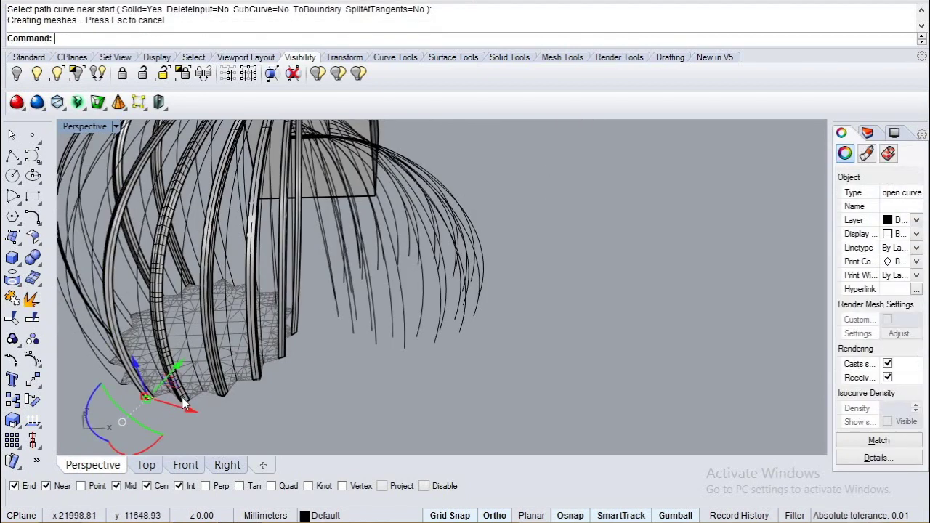
{"action": "scroll", "coordinate": [194, 400], "scroll_direction": "down", "scroll_amount": 4}
{"action": "scroll", "coordinate": [190, 391], "scroll_direction": "up", "scroll_amount": 4}
{"action": "left_click", "coordinate": [186, 394]}
{"action": "right_click", "coordinate": [186, 393]}
{"action": "left_click", "coordinate": [168, 383]}
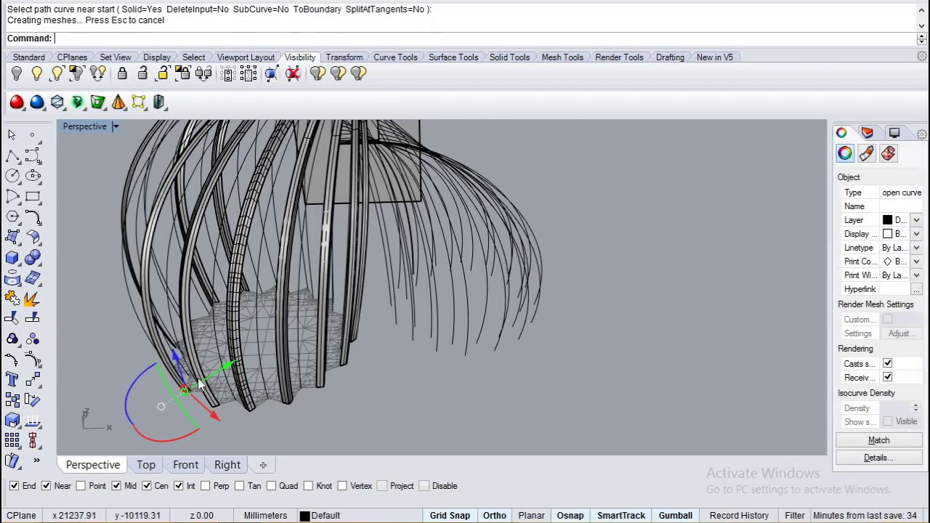
- Extrude the following corner curve at the front of the base along its pleat-edge curve
{"action": "right_click_drag", "start_coordinate": [198, 387], "coordinate": [316, 411]}
{"action": "scroll", "coordinate": [315, 409], "scroll_direction": "down", "scroll_amount": 4}
{"action": "scroll", "coordinate": [316, 409], "scroll_direction": "up", "scroll_amount": 5}
{"action": "left_click", "coordinate": [282, 426]}
{"action": "right_click", "coordinate": [280, 423]}
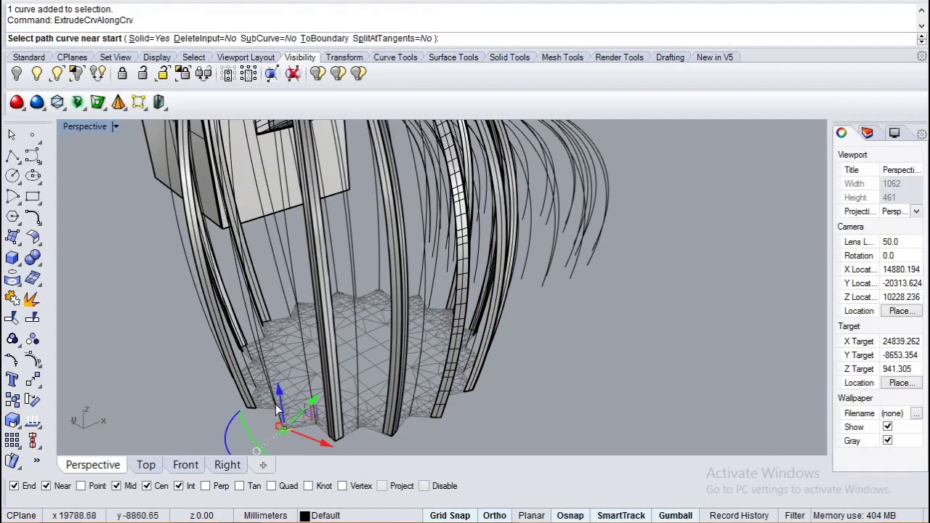
{"action": "scroll", "coordinate": [286, 406], "scroll_direction": "down", "scroll_amount": 4}
{"action": "right_click_drag", "start_coordinate": [282, 367], "coordinate": [324, 374]}
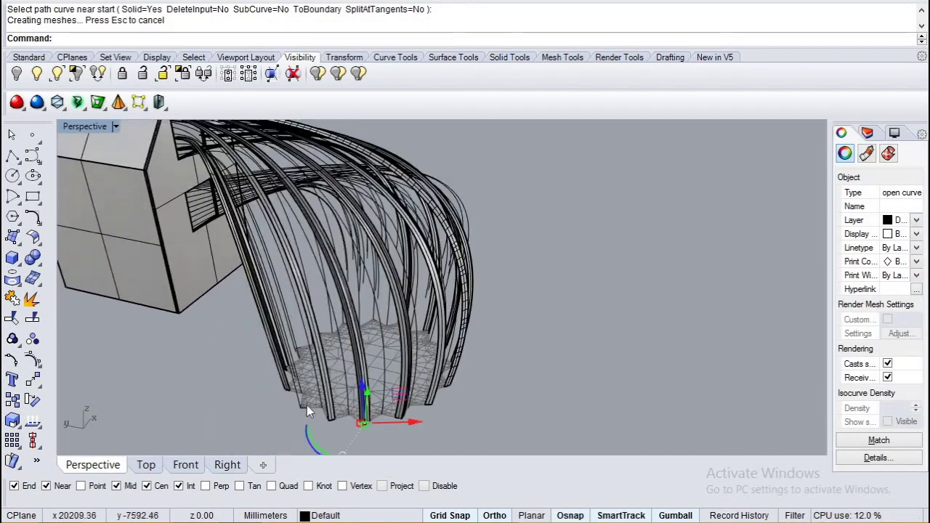
- Extrude the bare corner curve between the neighbouring ribs nearer the house along its pleat-edge curve
{"action": "scroll", "coordinate": [305, 407], "scroll_direction": "up", "scroll_amount": 6}
{"action": "left_click", "coordinate": [301, 411]}
{"action": "right_click", "coordinate": [301, 410]}
{"action": "left_click", "coordinate": [302, 411]}
{"action": "left_click", "coordinate": [298, 410]}
{"action": "right_click", "coordinate": [281, 393]}
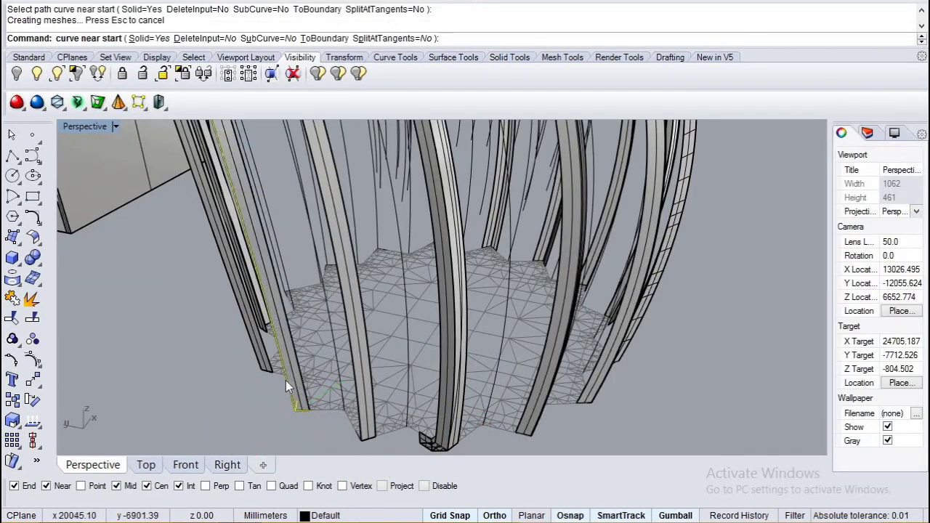
{"action": "left_click", "coordinate": [286, 380]}
- Undo the last extrusion along the pleat-edge curve
{"action": "scroll", "coordinate": [301, 383], "scroll_direction": "down", "scroll_amount": 6}
{"action": "right_click_drag", "start_coordinate": [314, 400], "coordinate": [466, 360]}
{"action": "scroll", "coordinate": [391, 387], "scroll_direction": "up", "scroll_amount": 6}
{"action": "right_click", "coordinate": [453, 361]}
{"action": "left_click", "coordinate": [455, 359]}
{"action": "key", "text": "ctrl+z"}
- Extrude the first bare corner curve past the last rib on the house-facing side along its pleat-edge curve
{"action": "right_click", "coordinate": [354, 353]}
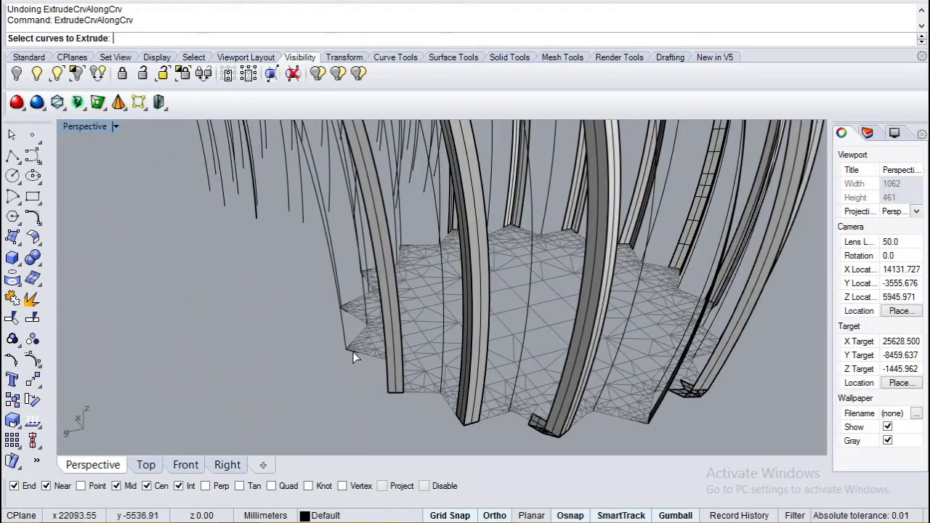
{"action": "scroll", "coordinate": [357, 275], "scroll_direction": "up", "scroll_amount": 6}
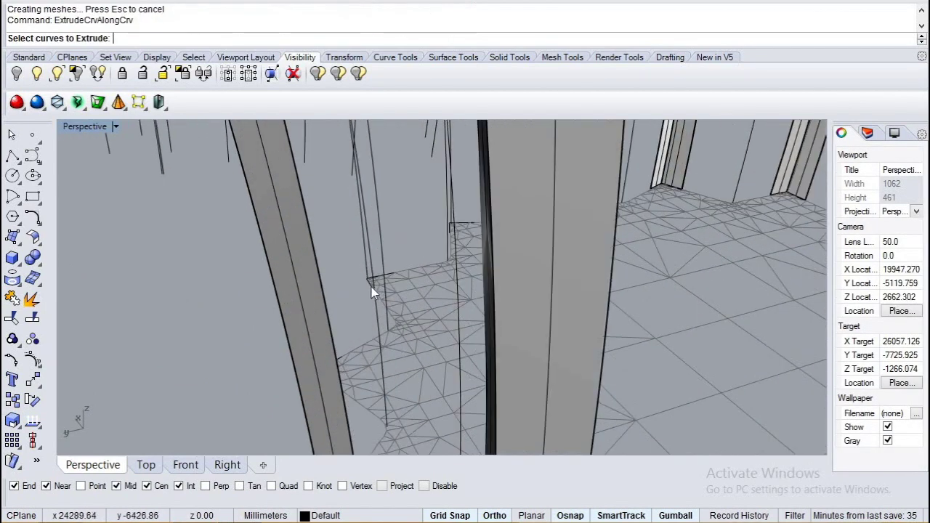
{"action": "key", "text": "Escape"}
- Extrude the next bare corner curve around the house-facing side of the base along its pleat-edge curve
{"action": "right_click_drag", "start_coordinate": [372, 289], "coordinate": [339, 335]}
{"action": "scroll", "coordinate": [298, 342], "scroll_direction": "down", "scroll_amount": 6}
{"action": "right_click_drag", "start_coordinate": [211, 410], "coordinate": [266, 418]}
{"action": "right_click", "coordinate": [262, 408]}
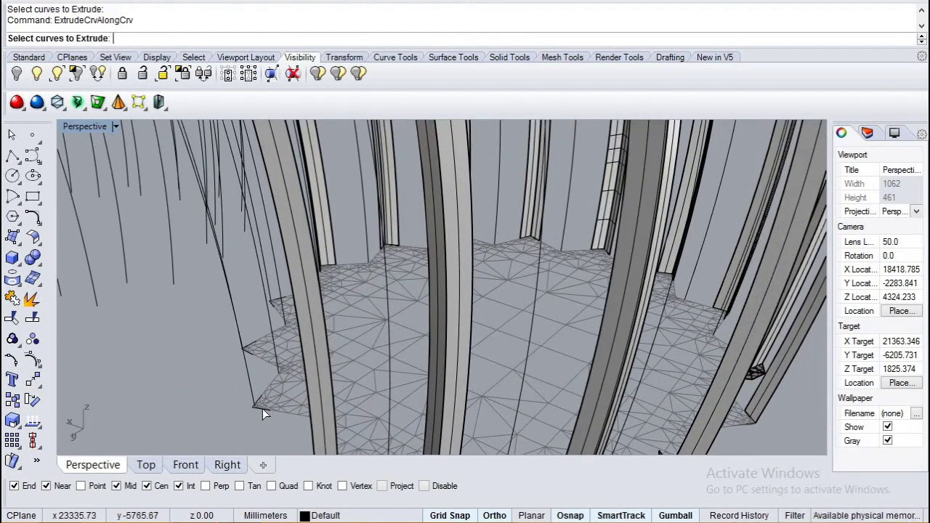
{"action": "left_click", "coordinate": [262, 409]}
{"action": "right_click", "coordinate": [259, 404]}
{"action": "left_click", "coordinate": [250, 386]}
{"action": "right_click", "coordinate": [273, 341]}
{"action": "right_click_drag", "start_coordinate": [278, 334], "coordinate": [328, 324]}
{"action": "scroll", "coordinate": [251, 394], "scroll_direction": "down", "scroll_amount": 4}
{"action": "scroll", "coordinate": [237, 399], "scroll_direction": "down", "scroll_amount": 6}
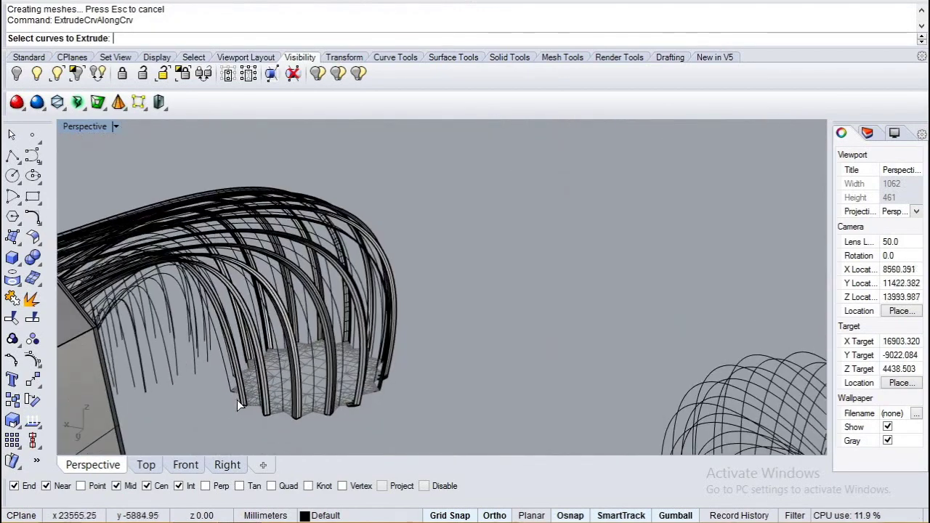
{"action": "scroll", "coordinate": [237, 400], "scroll_direction": "up", "scroll_amount": 8}
{"action": "right_click", "coordinate": [251, 392]}
{"action": "right_click_drag", "start_coordinate": [254, 388], "coordinate": [288, 383]}
{"action": "right_click", "coordinate": [261, 397]}
{"action": "scroll", "coordinate": [261, 396], "scroll_direction": "up", "scroll_amount": 4}
{"action": "key", "text": "Escape"}
- Extrude the bare outward corner curve at the far end of the zigzag base along its pleat-edge curve
{"action": "scroll", "coordinate": [248, 385], "scroll_direction": "down", "scroll_amount": 8}
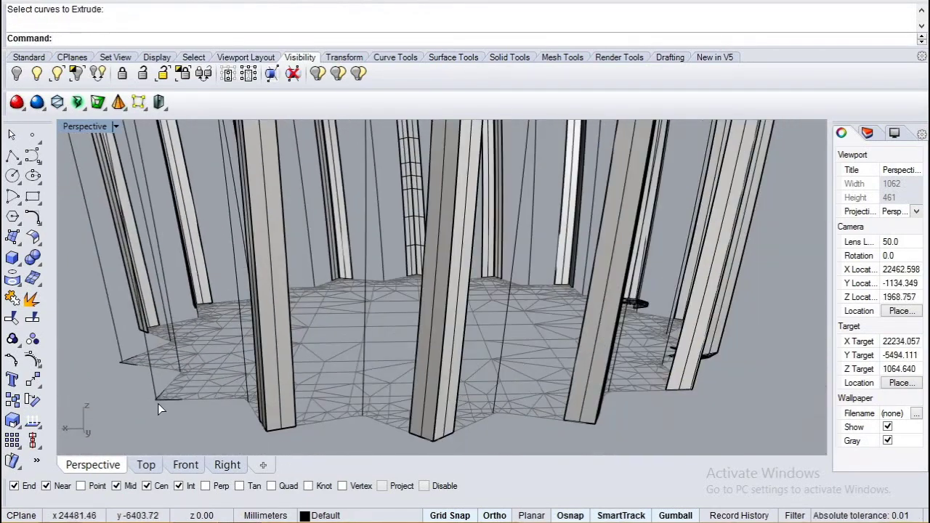
{"action": "scroll", "coordinate": [122, 365], "scroll_direction": "up", "scroll_amount": 7}
{"action": "right_click", "coordinate": [122, 365]}
{"action": "right_click", "coordinate": [122, 364]}
{"action": "left_click", "coordinate": [122, 362]}
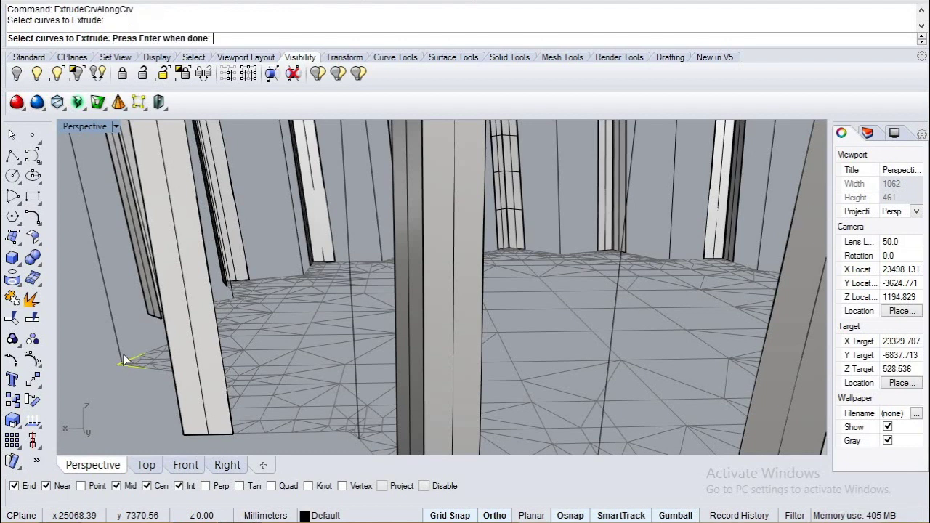
{"action": "right_click", "coordinate": [122, 361]}
{"action": "left_click", "coordinate": [119, 349]}
{"action": "right_click", "coordinate": [123, 359]}
{"action": "scroll", "coordinate": [142, 369], "scroll_direction": "down", "scroll_amount": 10}
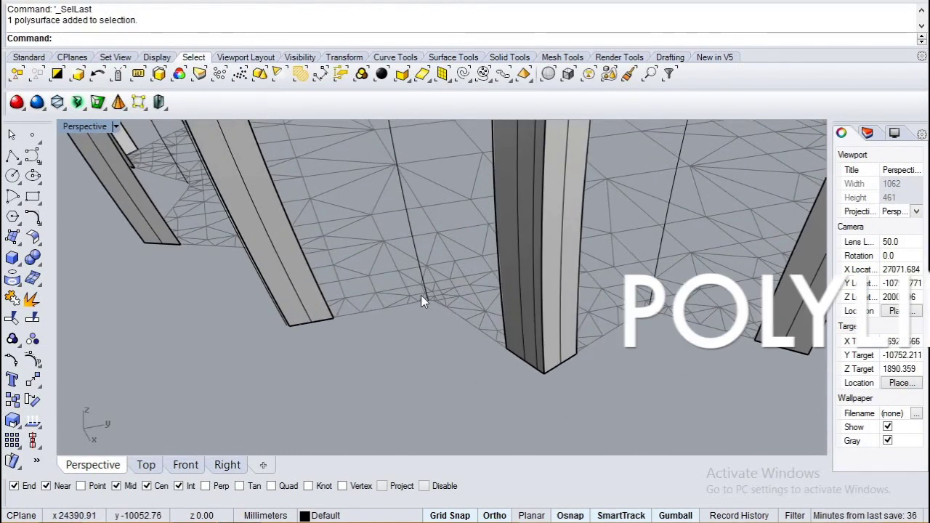
- Trace a short V-shaped polyline over one inward corner of the zigzag base
{"action": "left_click", "coordinate": [12, 156]}
{"action": "scroll", "coordinate": [343, 292], "scroll_direction": "up", "scroll_amount": 3}
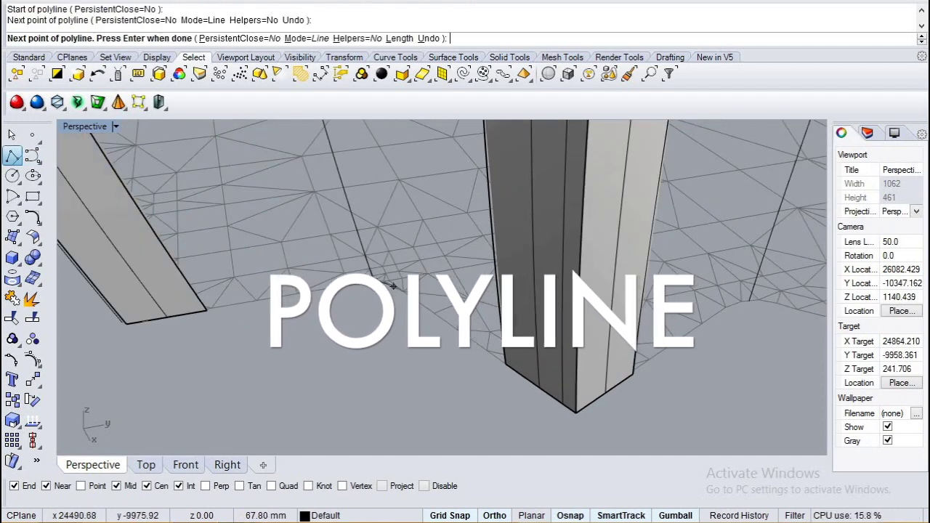
{"action": "left_click", "coordinate": [413, 301]}
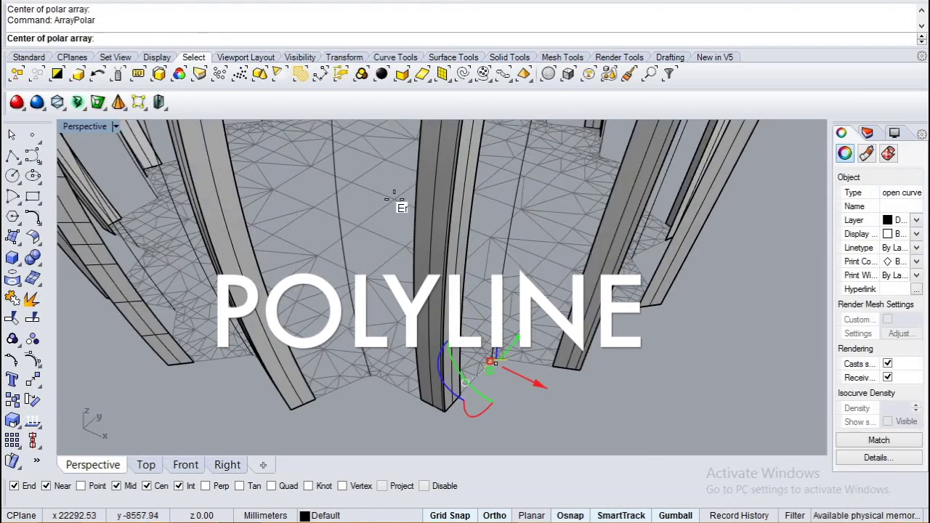
- Polar array the short inward-corner polyline around the base centre with 16 items and a fill angle of 337.687
{"action": "left_click", "coordinate": [393, 199]}
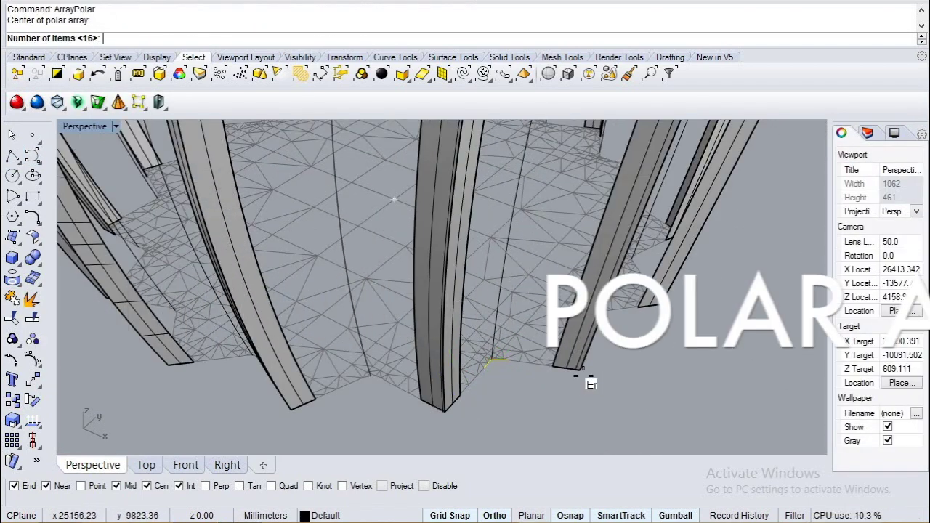
{"action": "key", "text": "Return"}
{"action": "key", "text": "Return"}
{"action": "right_click_drag", "start_coordinate": [615, 375], "coordinate": [501, 366]}
{"action": "scroll", "coordinate": [513, 375], "scroll_direction": "down", "scroll_amount": 4}
{"action": "key", "text": "Return"}
{"action": "scroll", "coordinate": [377, 404], "scroll_direction": "down", "scroll_amount": 3}
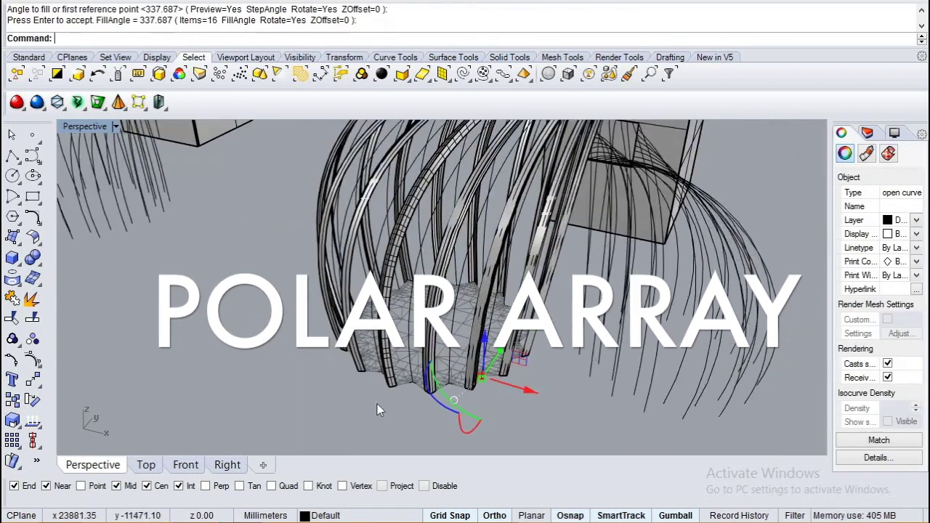
- Extrude the first inward corner curve between the front ribs along its pleat-edge curve using ExtrudeCrvAlongCrv
{"action": "scroll", "coordinate": [460, 367], "scroll_direction": "up", "scroll_amount": 4}
{"action": "type", "text": "Ext"}
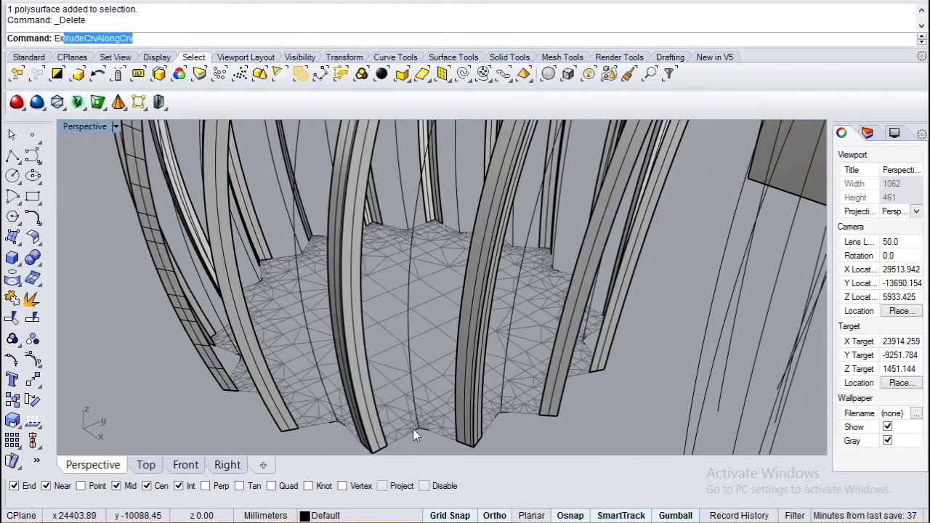
{"action": "key", "text": "Return"}
{"action": "left_click", "coordinate": [420, 423]}
{"action": "key", "text": "Return"}
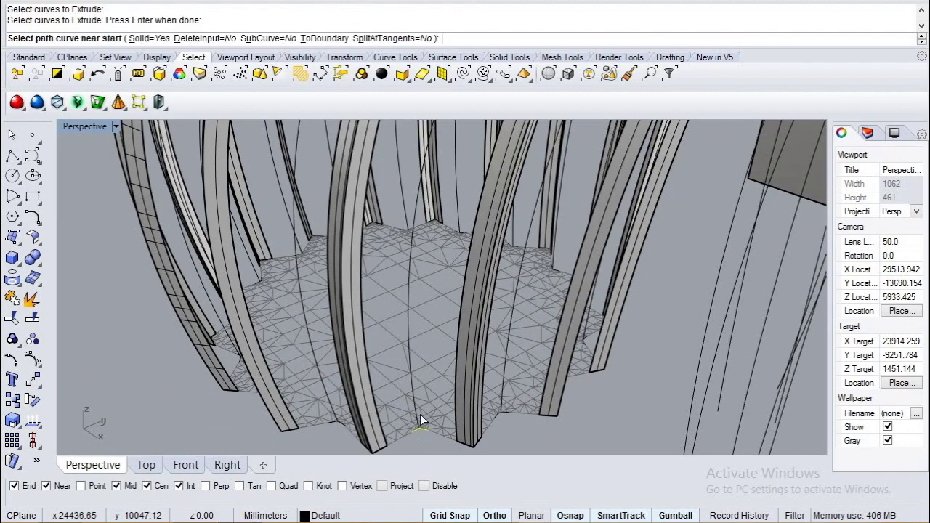
{"action": "left_click", "coordinate": [420, 416]}
- Extrude the neighbouring inward corner curves around the front of the base along their pleat-edge curves
{"action": "left_click", "coordinate": [507, 376]}
{"action": "key", "text": "Return"}
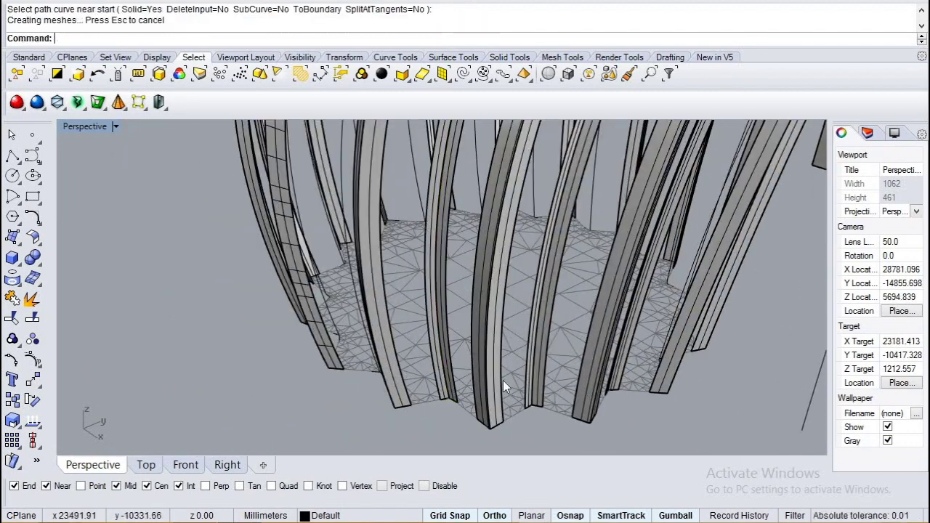
{"action": "key", "text": "Return"}
{"action": "left_click", "coordinate": [510, 379]}
{"action": "key", "text": "Return"}
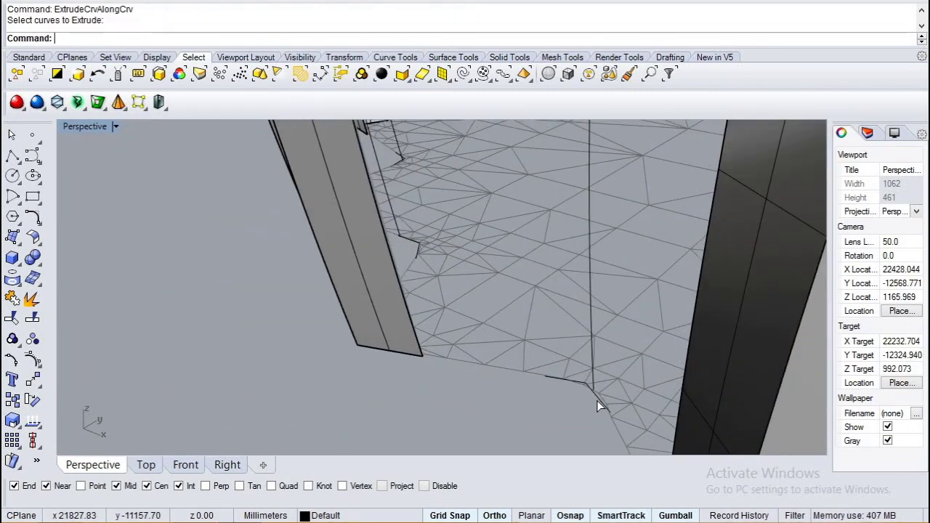
{"action": "left_click", "coordinate": [597, 400]}
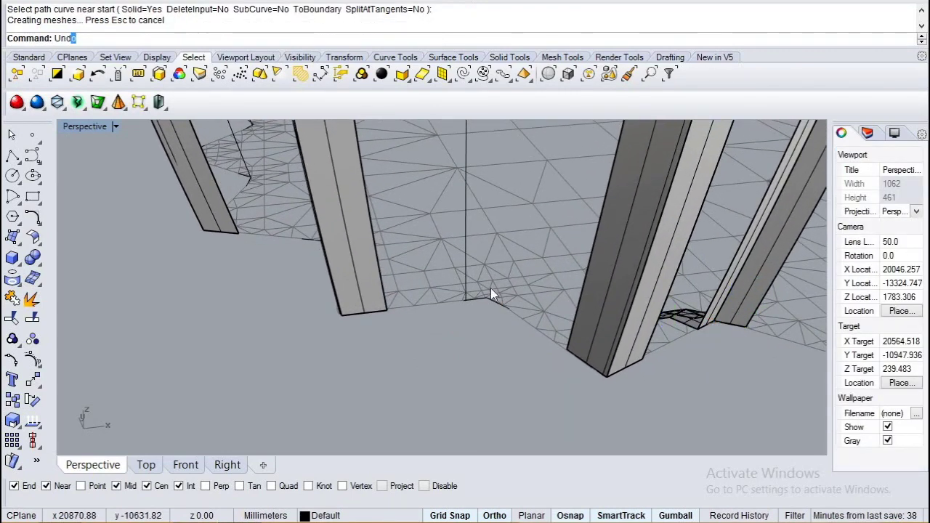
- Undo the stray extrusion and extrude the next bare inward corner curve along its pleat-edge curve
{"action": "key", "text": "Return"}
{"action": "left_click", "coordinate": [485, 295]}
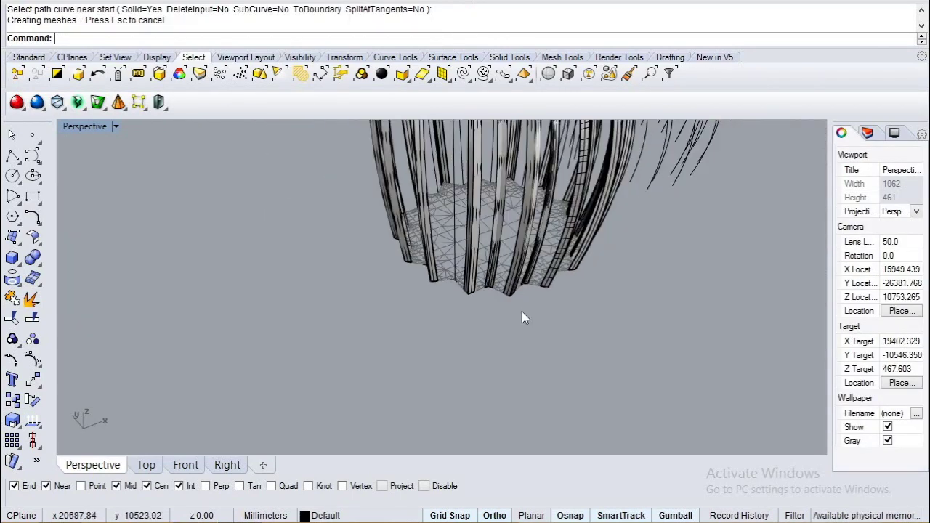
{"action": "key", "text": "Return"}
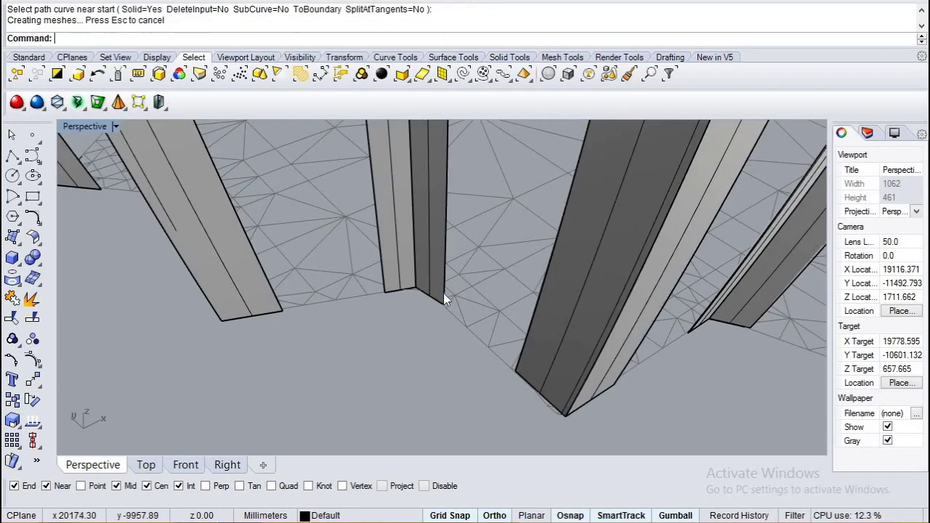
- Extrude the inward corner curve just past the newest inner rib along its pleat-edge curve
{"action": "scroll", "coordinate": [416, 265], "scroll_direction": "down", "scroll_amount": 10}
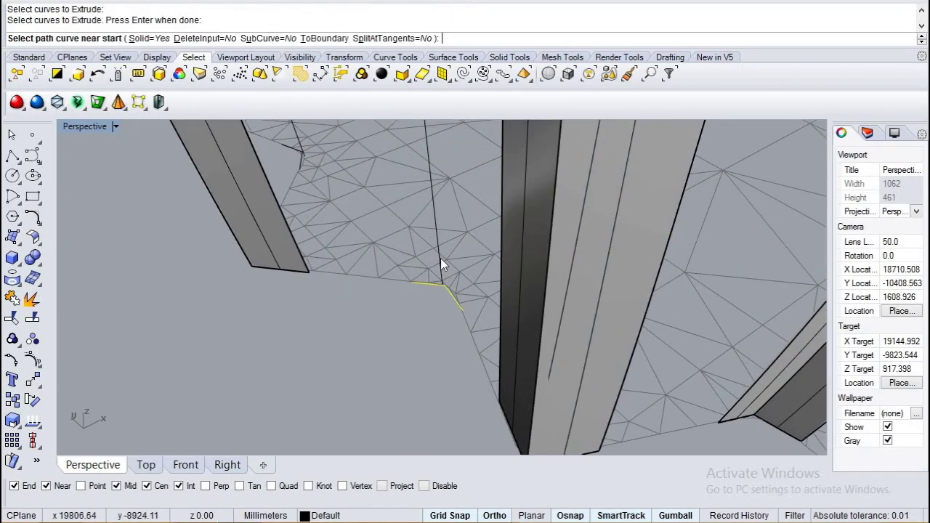
{"action": "left_click", "coordinate": [440, 258]}
{"action": "scroll", "coordinate": [441, 260], "scroll_direction": "down", "scroll_amount": 10}
{"action": "scroll", "coordinate": [347, 306], "scroll_direction": "up", "scroll_amount": 10}
- Extrude the following inward corner curve around the base along its pleat-edge curve
{"action": "left_click", "coordinate": [367, 323]}
{"action": "key", "text": "Return"}
{"action": "left_click", "coordinate": [375, 312]}
{"action": "scroll", "coordinate": [395, 305], "scroll_direction": "down", "scroll_amount": 10}
{"action": "scroll", "coordinate": [354, 328], "scroll_direction": "up", "scroll_amount": 10}
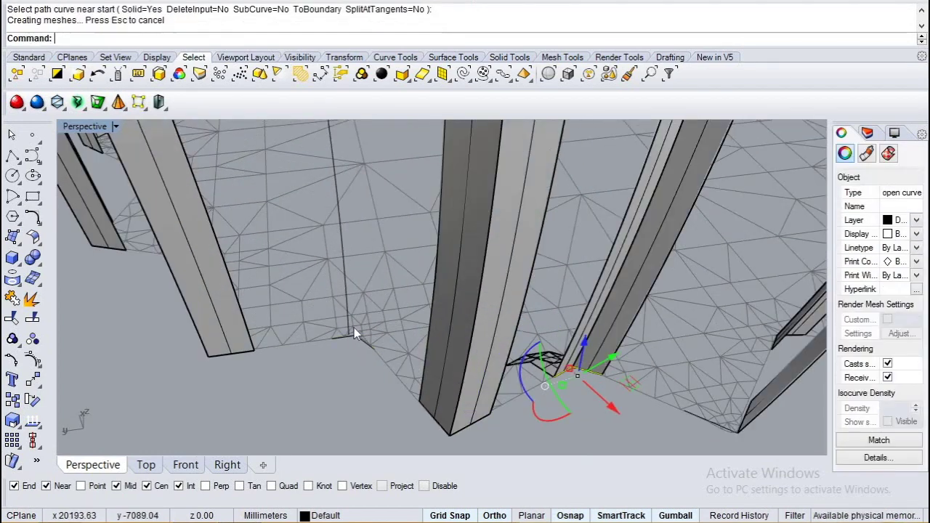
- Undo the stray extrusion of the already ribbed inward corner curve
{"action": "key", "text": "Return"}
{"action": "left_click", "coordinate": [355, 335]}
{"action": "key", "text": "ctrl+z"}
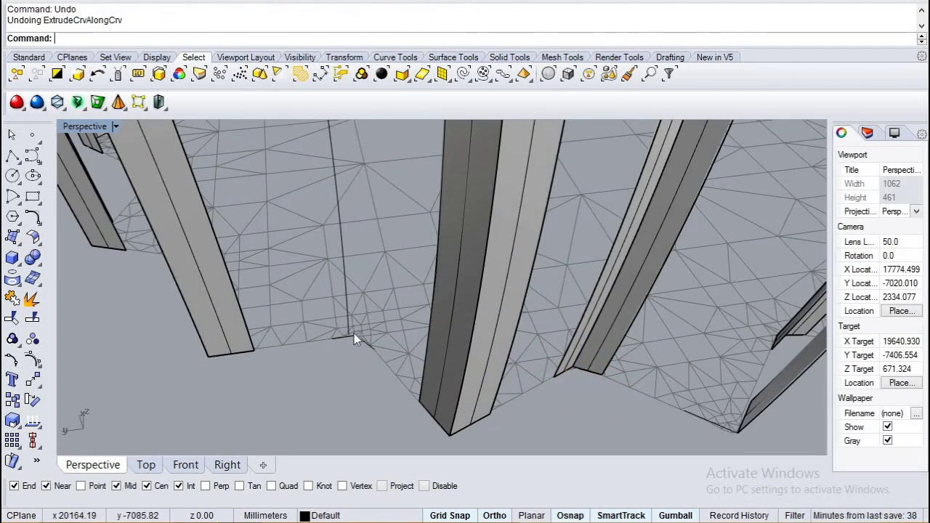
- Extrude the bare inward corner curve next to the last inner rib along its pleat-edge curve
{"action": "key", "text": "Return"}
{"action": "left_click", "coordinate": [353, 334]}
{"action": "key", "text": "Return"}
{"action": "left_click", "coordinate": [346, 313]}
{"action": "scroll", "coordinate": [346, 313], "scroll_direction": "down", "scroll_amount": 10}
- Extrude the next two bare inward corner curves around the base along their pleat-edge curves
{"action": "key", "text": "Return"}
{"action": "left_click", "coordinate": [250, 317]}
{"action": "key", "text": "Return"}
{"action": "left_click", "coordinate": [252, 297]}
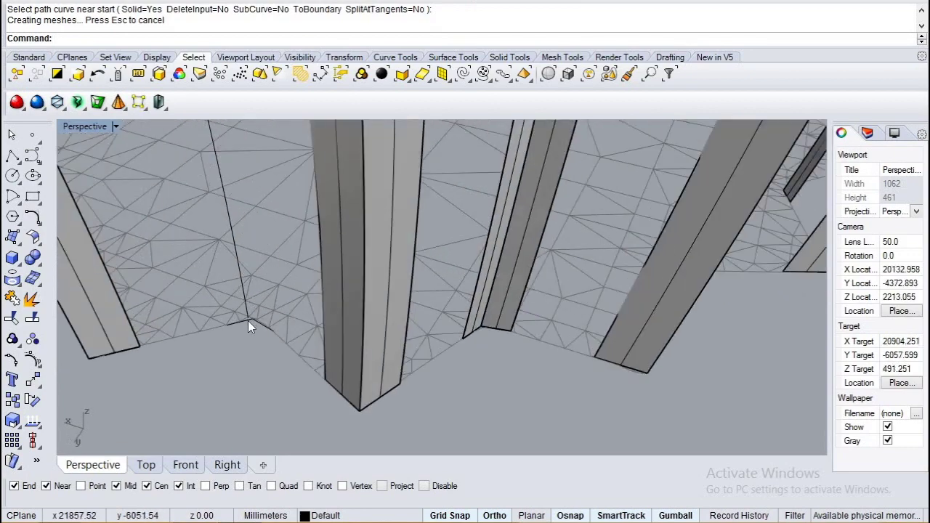
{"action": "left_click", "coordinate": [248, 321]}
{"action": "key", "text": "Return"}
{"action": "left_click", "coordinate": [245, 305]}
{"action": "scroll", "coordinate": [373, 300], "scroll_direction": "down", "scroll_amount": 10}
- Extrude another inward corner curve between two outer ribs along its pleat-edge curve
{"action": "left_click", "coordinate": [367, 351]}
{"action": "key", "text": "Return"}
{"action": "left_click", "coordinate": [362, 332]}
{"action": "scroll", "coordinate": [322, 269], "scroll_direction": "down", "scroll_amount": 10}
{"action": "scroll", "coordinate": [290, 348], "scroll_direction": "up", "scroll_amount": 10}
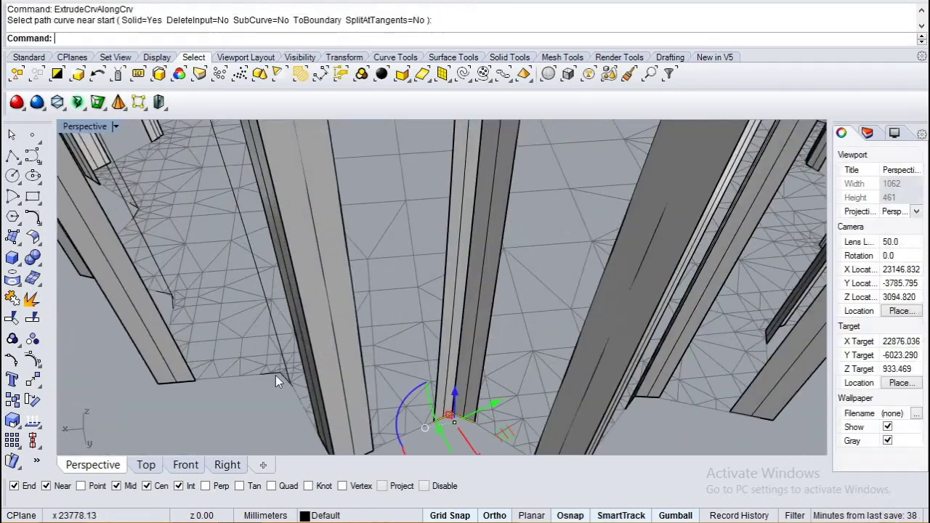
- Extrude the inward corner curve in the next gap between outer ribs along its pleat-edge curve
{"action": "left_click", "coordinate": [275, 375]}
{"action": "key", "text": "Return"}
{"action": "left_click", "coordinate": [276, 335]}
{"action": "scroll", "coordinate": [276, 335], "scroll_direction": "down", "scroll_amount": 5}
{"action": "right_click_drag", "start_coordinate": [303, 349], "coordinate": [197, 411]}
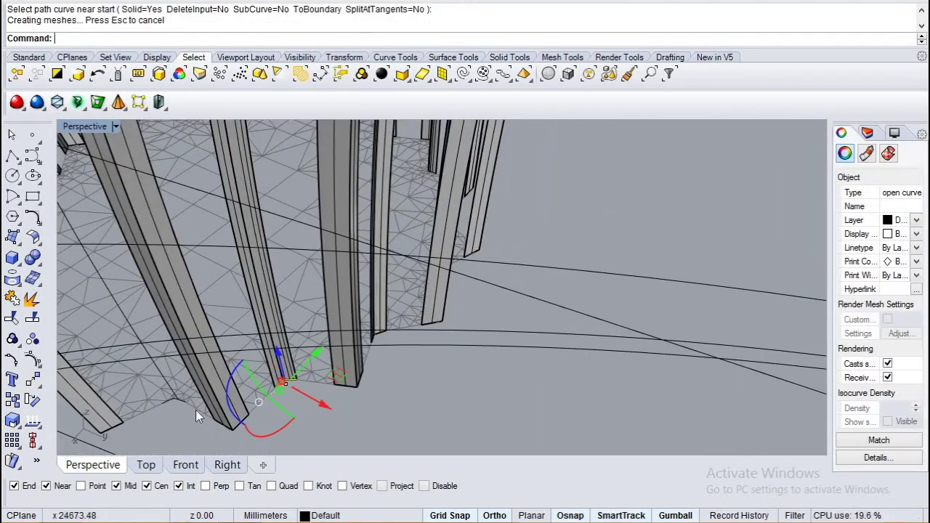
- Extrude the remaining bare inward corner curves at the end of the ring along their pleat-edge curves
{"action": "scroll", "coordinate": [197, 411], "scroll_direction": "up", "scroll_amount": 8}
{"action": "left_click", "coordinate": [192, 393]}
{"action": "key", "text": "Return"}
{"action": "left_click", "coordinate": [178, 353]}
{"action": "scroll", "coordinate": [218, 364], "scroll_direction": "down", "scroll_amount": 8}
{"action": "scroll", "coordinate": [243, 367], "scroll_direction": "up", "scroll_amount": 8}
{"action": "key", "text": "Return"}
{"action": "left_click", "coordinate": [275, 417]}
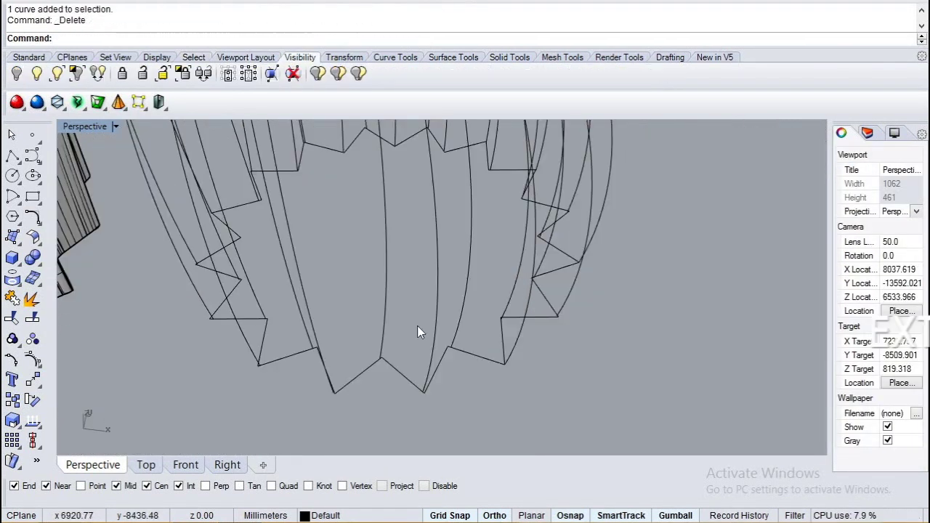
{"action": "type", "text": "ExtrudeCrvAlongCrv"}
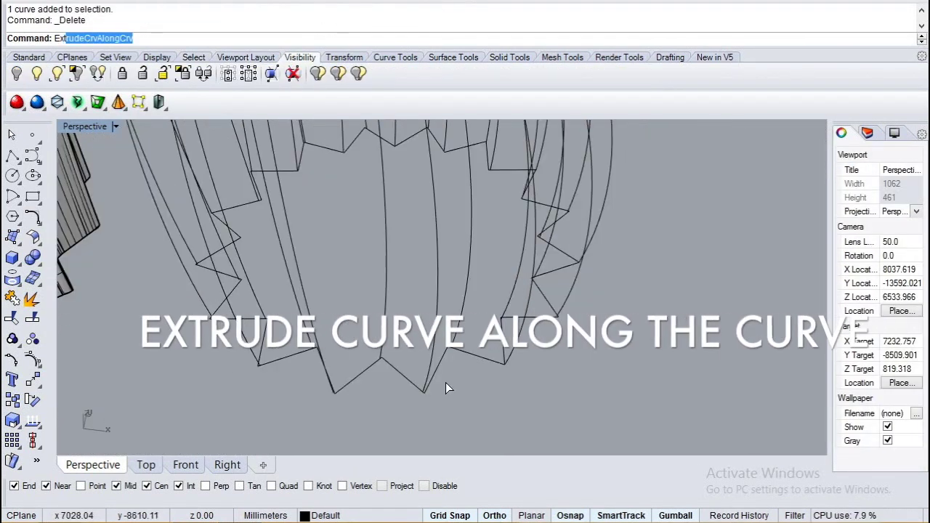
{"action": "key", "text": "Return"}
{"action": "left_click", "coordinate": [425, 393]}
{"action": "scroll", "coordinate": [424, 392], "scroll_direction": "up", "scroll_amount": 4}
{"action": "left_click", "coordinate": [425, 391]}
{"action": "left_click", "coordinate": [465, 430]}
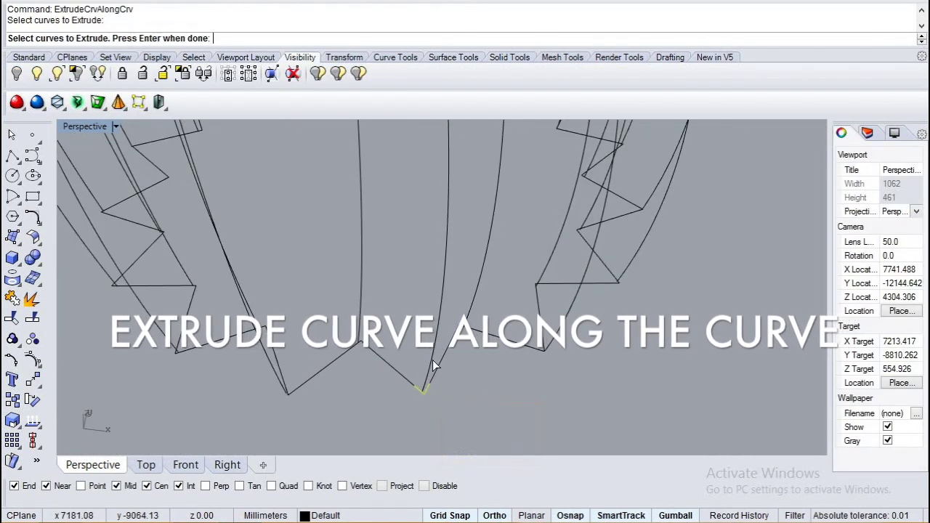
{"action": "left_click", "coordinate": [431, 365]}
{"action": "key", "text": "Return"}
{"action": "key", "text": "Escape"}
{"action": "scroll", "coordinate": [431, 366], "scroll_direction": "down", "scroll_amount": 4}
{"action": "key", "text": "Return"}
{"action": "left_click", "coordinate": [430, 378]}
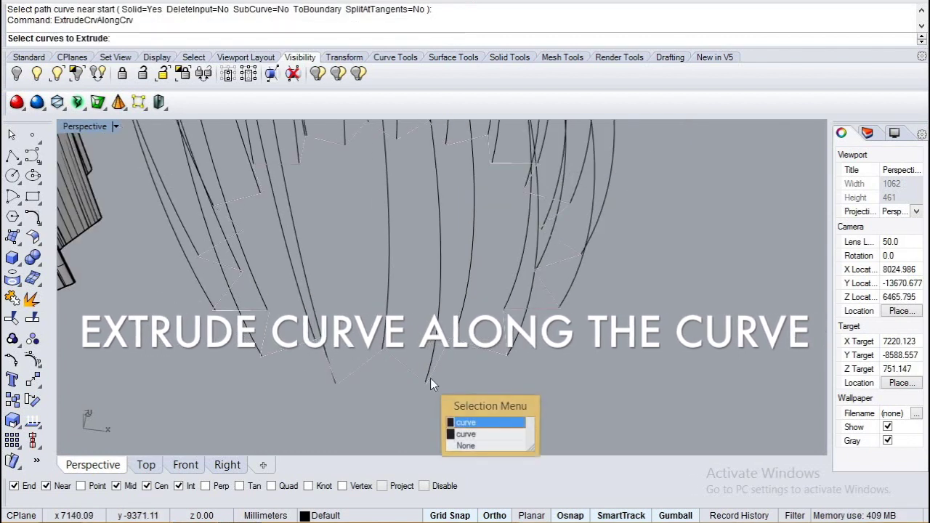
{"action": "left_click", "coordinate": [463, 422]}
{"action": "key", "text": "Escape"}
- Hide the zigzag base outline of the second tube, keeping its short corner curves and edge curves
{"action": "left_click", "coordinate": [439, 369]}
{"action": "key", "text": "ctrl+h"}
{"action": "key", "text": "ctrl+h"}
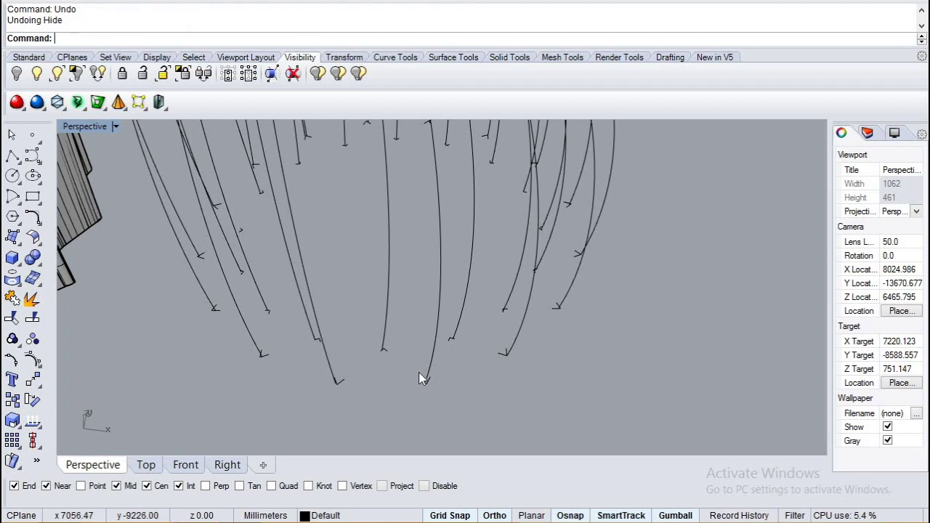
- Extrude the frontmost outward corner curve of the second tube along its pleat-edge curve
{"action": "left_click", "coordinate": [429, 381]}
{"action": "key", "text": "Return"}
{"action": "left_click", "coordinate": [431, 366]}
{"action": "scroll", "coordinate": [430, 371], "scroll_direction": "down", "scroll_amount": 4}
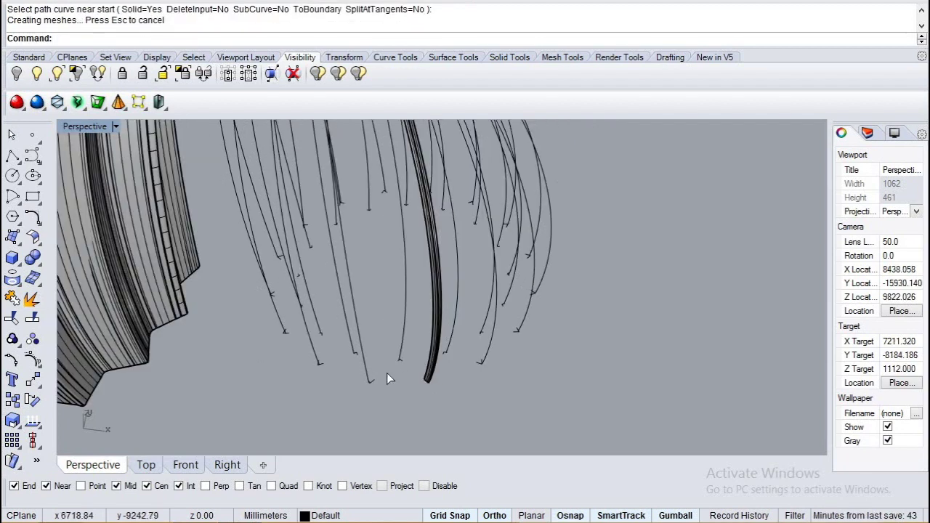
- Extrude the next outward corner curve on the second tube's side facing the first tube along its pleat-edge curve
{"action": "scroll", "coordinate": [287, 369], "scroll_direction": "up", "scroll_amount": 8}
{"action": "key", "text": "Return"}
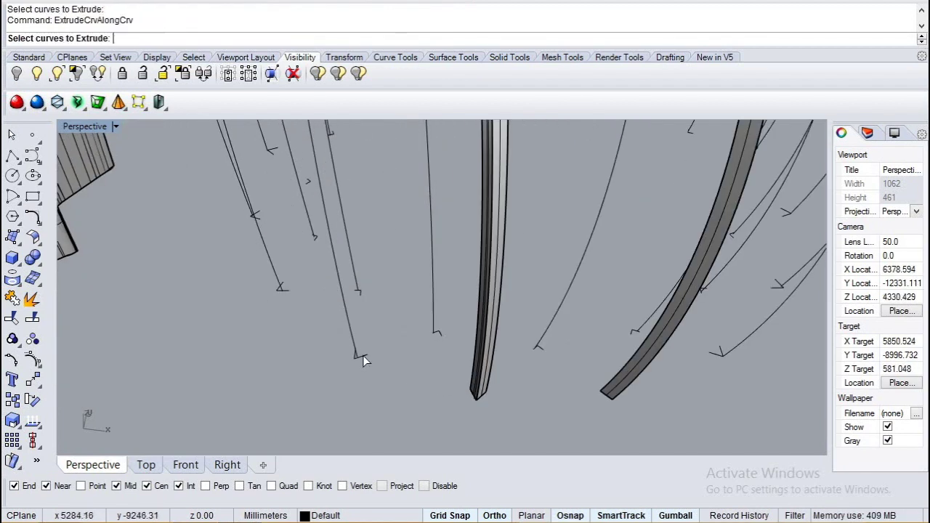
{"action": "left_click", "coordinate": [362, 355]}
{"action": "key", "text": "Return"}
{"action": "left_click", "coordinate": [353, 332]}
- Extrude the next two outward corner curves farther around the second tube's base along their pleat-edge curves
{"action": "scroll", "coordinate": [353, 338], "scroll_direction": "up", "scroll_amount": 2}
{"action": "right_click", "coordinate": [364, 347]}
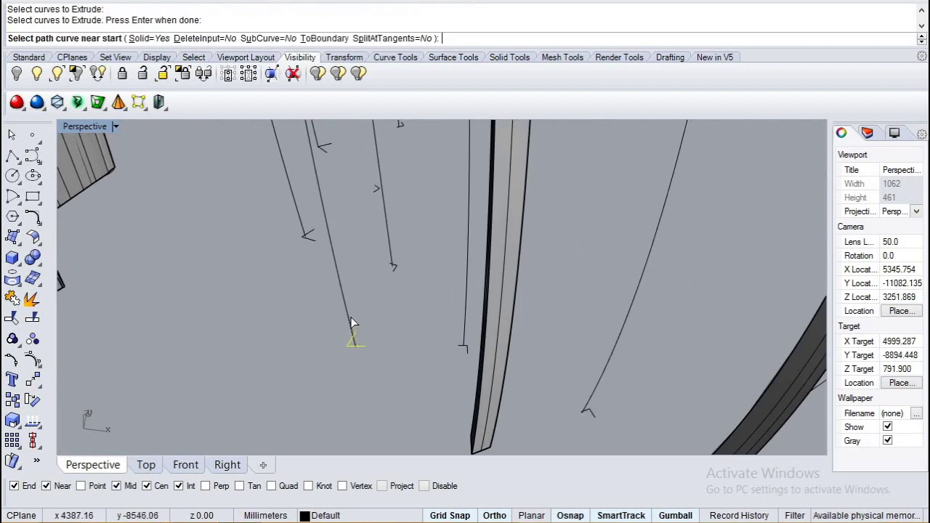
{"action": "left_click", "coordinate": [351, 320]}
{"action": "scroll", "coordinate": [317, 245], "scroll_direction": "up", "scroll_amount": 2}
{"action": "right_click", "coordinate": [317, 245]}
{"action": "left_click", "coordinate": [303, 215]}
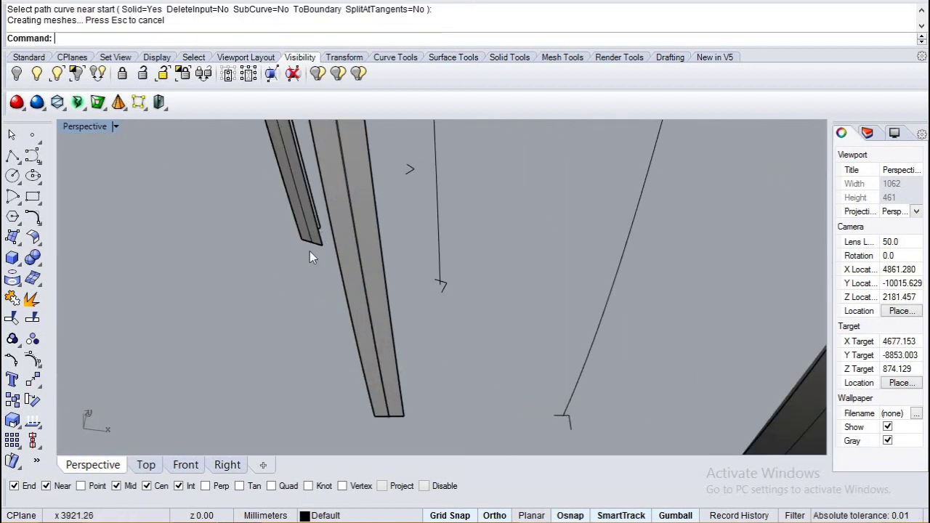
- Extrude the bare inward corner curve behind the newest outer ribs along its pleat-edge curve
{"action": "scroll", "coordinate": [309, 251], "scroll_direction": "down", "scroll_amount": 8}
{"action": "scroll", "coordinate": [369, 259], "scroll_direction": "up", "scroll_amount": 6}
{"action": "right_click", "coordinate": [367, 260]}
{"action": "left_click", "coordinate": [367, 259]}
{"action": "right_click", "coordinate": [366, 241]}
{"action": "left_click", "coordinate": [359, 236]}
{"action": "left_click", "coordinate": [359, 236]}
- Extrude the inward corner curve nearer the front of the second tube along its pleat-edge curve
{"action": "right_click", "coordinate": [469, 372]}
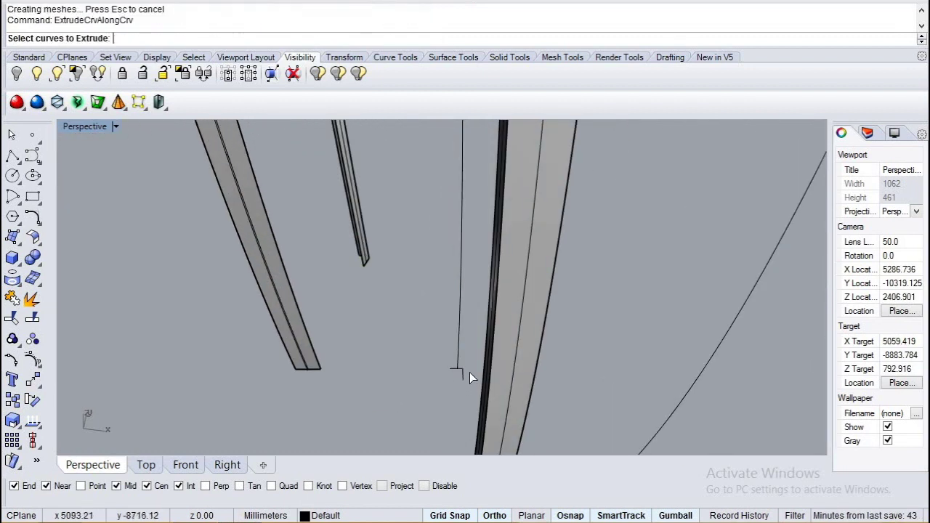
{"action": "scroll", "coordinate": [471, 378], "scroll_direction": "down", "scroll_amount": 8}
{"action": "scroll", "coordinate": [480, 385], "scroll_direction": "up", "scroll_amount": 5}
{"action": "right_click", "coordinate": [481, 370]}
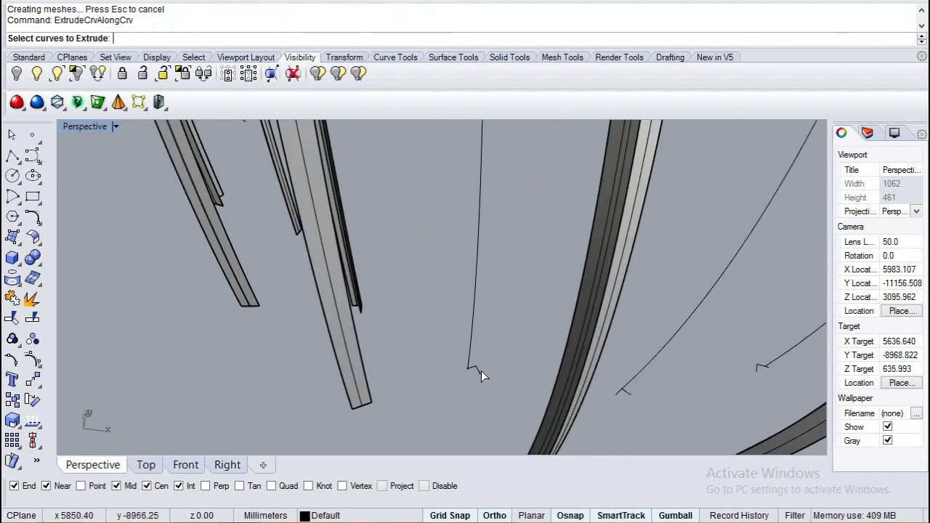
{"action": "left_click", "coordinate": [477, 369]}
{"action": "right_click", "coordinate": [473, 358]}
{"action": "left_click", "coordinate": [468, 344]}
- Extrude the following inward corner curve between the second tube's front ribs along its pleat-edge curve
{"action": "scroll", "coordinate": [481, 356], "scroll_direction": "down", "scroll_amount": 9}
{"action": "right_click", "coordinate": [496, 364]}
{"action": "scroll", "coordinate": [498, 365], "scroll_direction": "up", "scroll_amount": 7}
{"action": "left_click", "coordinate": [513, 355]}
{"action": "right_click", "coordinate": [516, 356]}
{"action": "left_click", "coordinate": [515, 344]}
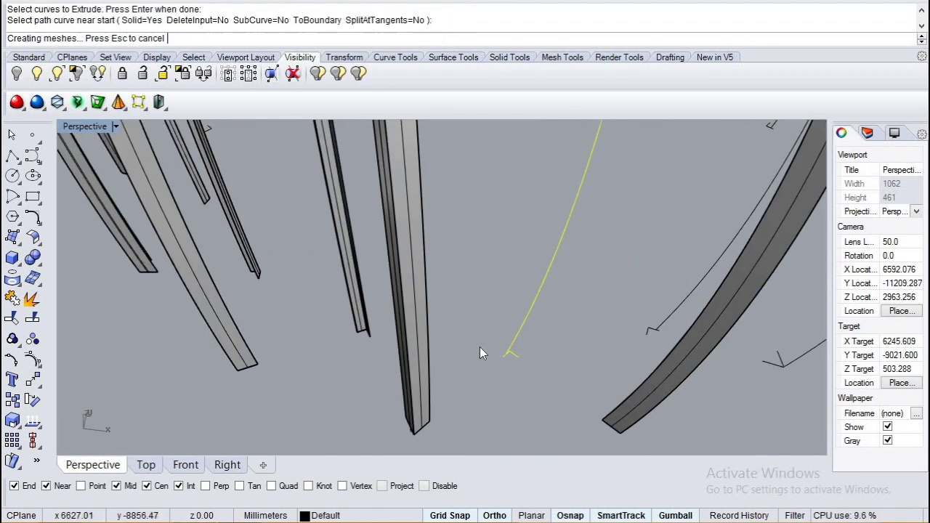
- Extrude the inward corner curve just past the second tube's frontmost rib along its pleat-edge curve
{"action": "scroll", "coordinate": [480, 347], "scroll_direction": "down", "scroll_amount": 8}
{"action": "right_click", "coordinate": [483, 354]}
{"action": "scroll", "coordinate": [484, 356], "scroll_direction": "up", "scroll_amount": 7}
{"action": "left_click", "coordinate": [466, 355]}
{"action": "right_click", "coordinate": [466, 350]}
{"action": "left_click", "coordinate": [471, 346]}
- Extrude the next bare outward corner curve past the frontmost rib along its pleat-edge curve
{"action": "scroll", "coordinate": [456, 352], "scroll_direction": "down", "scroll_amount": 9}
{"action": "scroll", "coordinate": [488, 372], "scroll_direction": "up", "scroll_amount": 5}
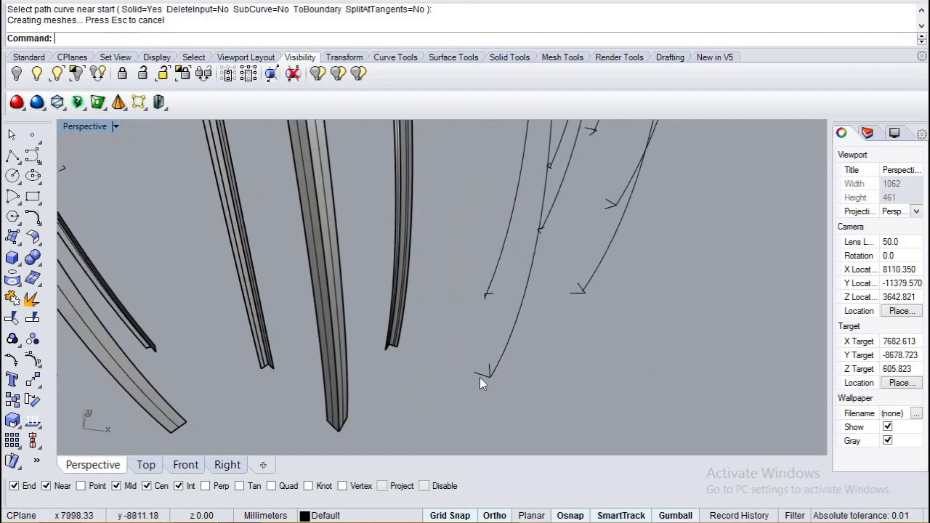
{"action": "left_click", "coordinate": [479, 374]}
{"action": "right_click", "coordinate": [501, 361]}
{"action": "left_click", "coordinate": [507, 348]}
- Cancel the repeated extrusion command and undo the stray extrusion at the newest outward rib's base
{"action": "right_click", "coordinate": [493, 296]}
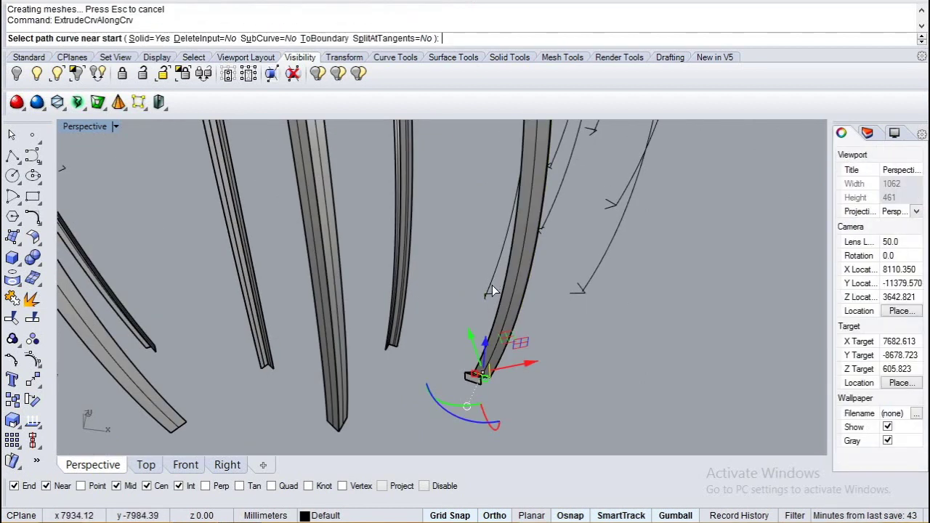
{"action": "type", "text": "u"}
{"action": "key", "text": "Escape"}
{"action": "type", "text": "undo"}
{"action": "key", "text": "Return"}
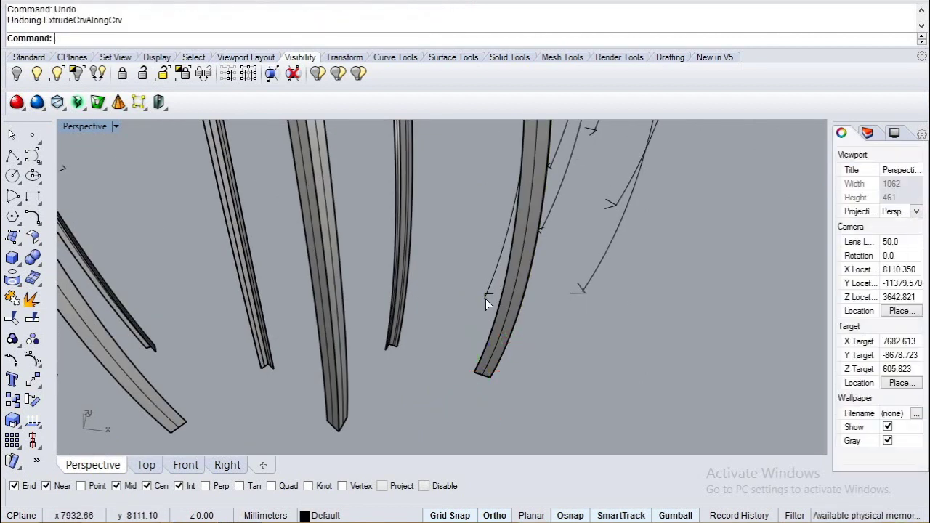
- Extrude the bare inward corner curve beside the newest outward rib along its pleat-edge curve
{"action": "scroll", "coordinate": [486, 297], "scroll_direction": "up", "scroll_amount": 4}
{"action": "right_click", "coordinate": [489, 294]}
{"action": "left_click", "coordinate": [490, 292]}
{"action": "right_click", "coordinate": [499, 274]}
{"action": "left_click", "coordinate": [499, 273]}
{"action": "scroll", "coordinate": [433, 303], "scroll_direction": "down", "scroll_amount": 4}
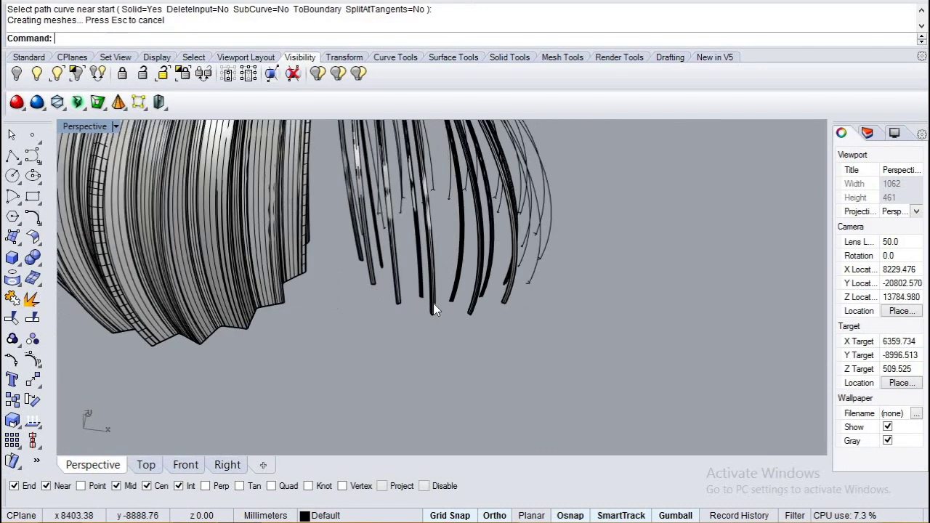
- Extrude the next bare outward corner curve past the finished ribs and its neighbouring inward corner curve along their pleat edges
{"action": "scroll", "coordinate": [425, 322], "scroll_direction": "up", "scroll_amount": 2}
{"action": "scroll", "coordinate": [429, 349], "scroll_direction": "up", "scroll_amount": 3}
{"action": "right_click", "coordinate": [430, 358]}
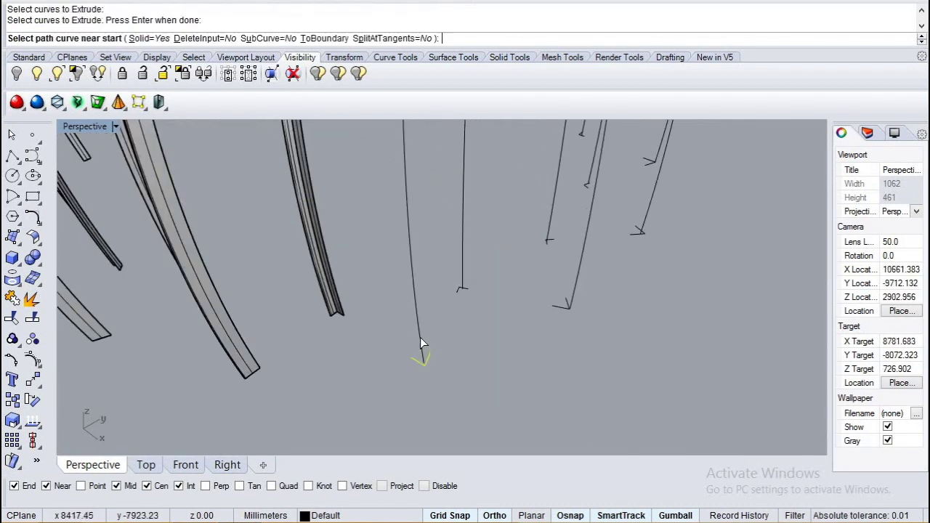
{"action": "left_click", "coordinate": [464, 267]}
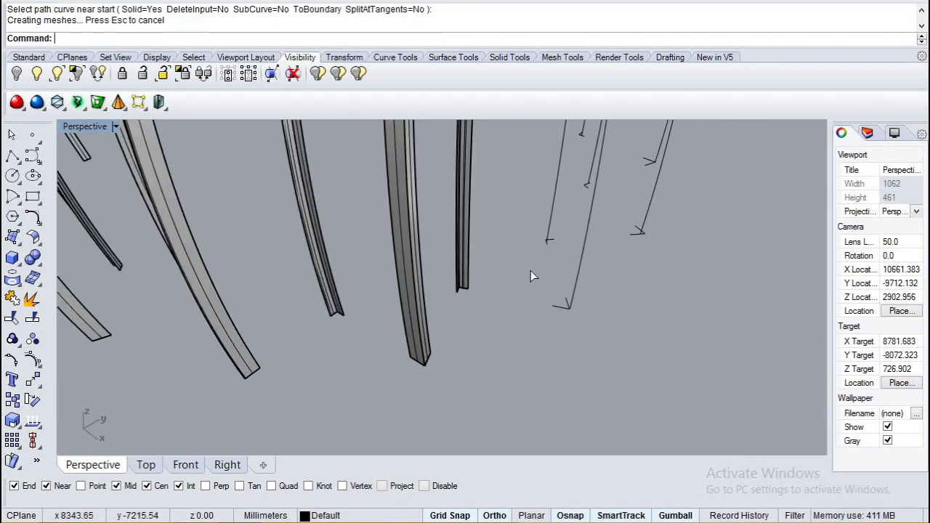
- Extrude the following inward corner curve and the next two outward corner curves along their pleat-edge curves
{"action": "left_click", "coordinate": [570, 301]}
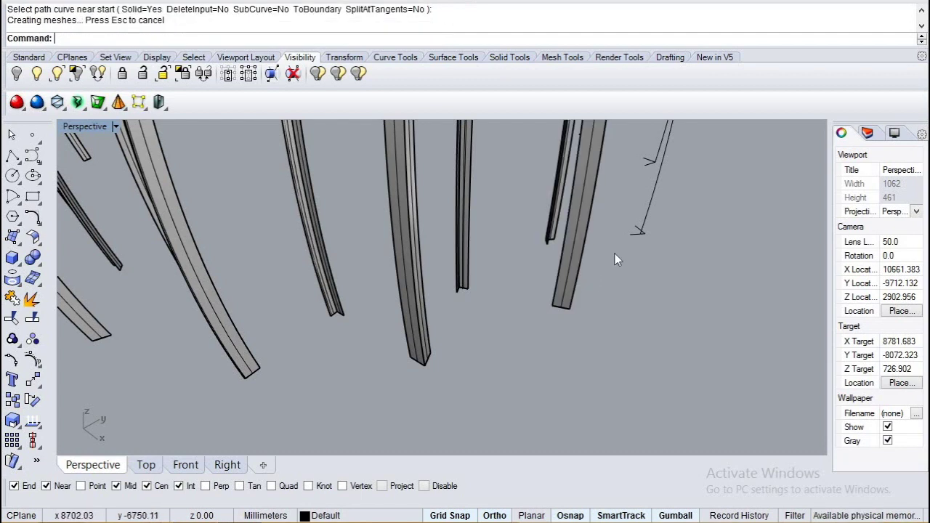
{"action": "right_click", "coordinate": [648, 210]}
{"action": "left_click", "coordinate": [649, 209]}
- Extrude the inward corner curve just past the newest outward rib along its pleat-edge curve
{"action": "scroll", "coordinate": [617, 253], "scroll_direction": "down", "scroll_amount": 3}
{"action": "right_click_drag", "start_coordinate": [617, 253], "coordinate": [393, 319]}
{"action": "scroll", "coordinate": [495, 315], "scroll_direction": "down", "scroll_amount": 6}
{"action": "scroll", "coordinate": [618, 291], "scroll_direction": "up", "scroll_amount": 4}
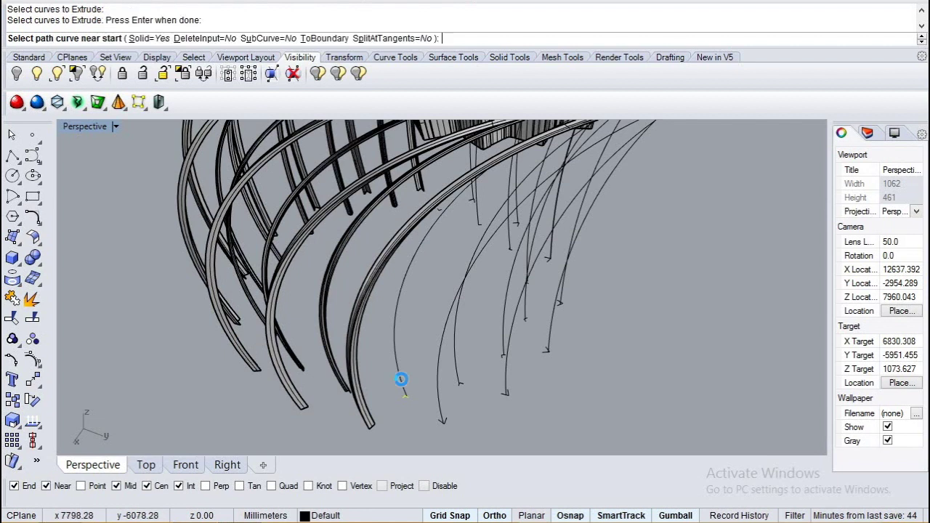
- Extrude the next outward and inward corner curve pair on the second tube's far side along their pleat-edge curves
{"action": "right_click", "coordinate": [439, 411]}
{"action": "left_click", "coordinate": [445, 420]}
{"action": "right_click", "coordinate": [443, 407]}
{"action": "left_click", "coordinate": [441, 397]}
{"action": "right_click", "coordinate": [452, 387]}
{"action": "left_click", "coordinate": [459, 383]}
{"action": "right_click", "coordinate": [458, 380]}
{"action": "left_click", "coordinate": [458, 369]}
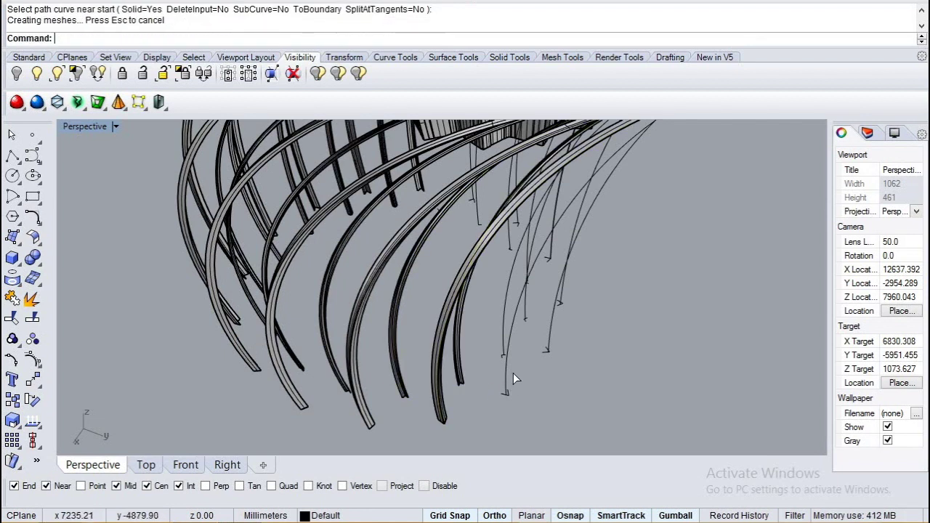
- Extrude the next inward corner curve and the two outward corner curves after it along their pleat-edge curves
{"action": "left_click", "coordinate": [508, 347]}
{"action": "right_click", "coordinate": [506, 378]}
{"action": "left_click", "coordinate": [506, 395]}
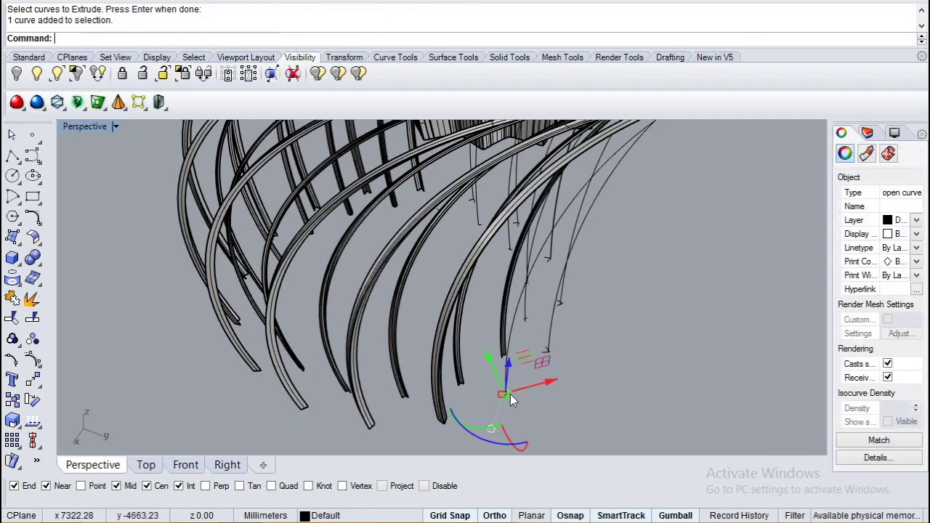
{"action": "right_click", "coordinate": [512, 382]}
{"action": "left_click", "coordinate": [550, 349]}
{"action": "right_click", "coordinate": [535, 324]}
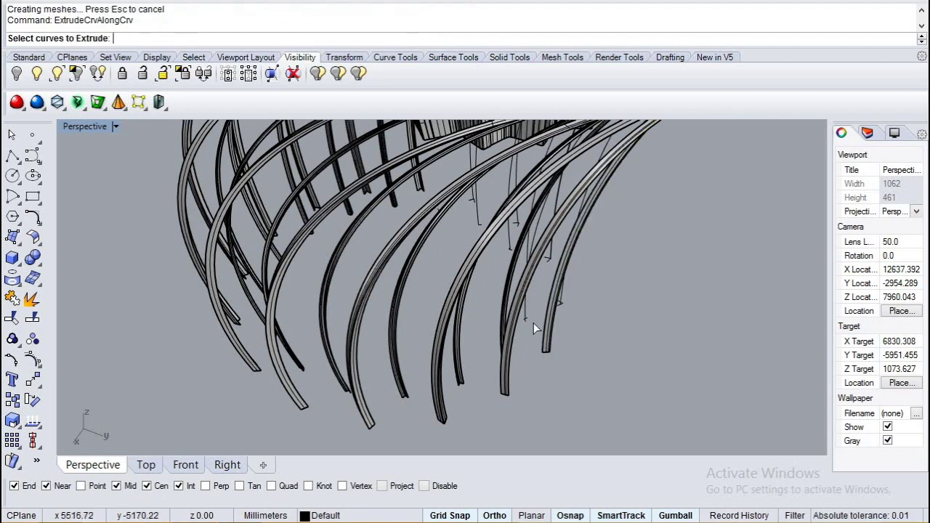
- Extrude the inward corner curve between the two newest outward ribs along its pleat-edge curve
{"action": "scroll", "coordinate": [531, 323], "scroll_direction": "up", "scroll_amount": 2}
{"action": "left_click", "coordinate": [529, 327]}
{"action": "right_click", "coordinate": [525, 317]}
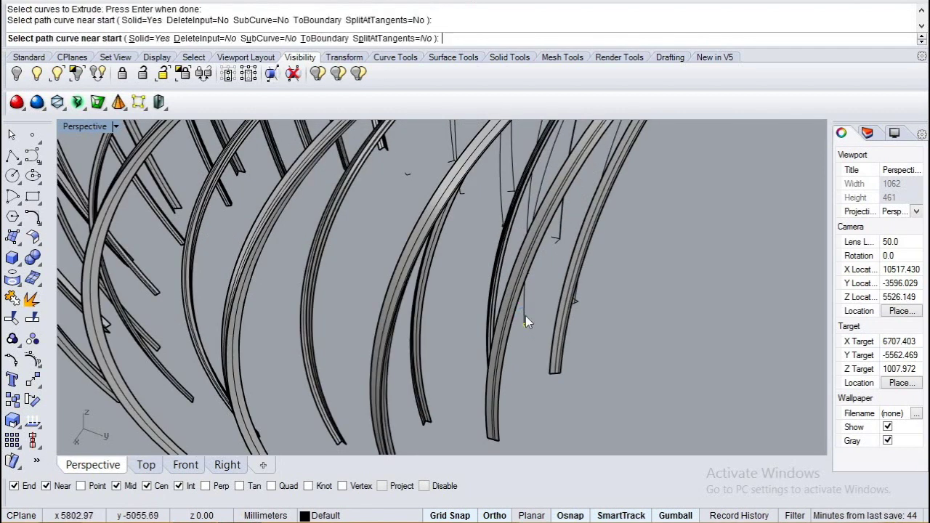
{"action": "left_click", "coordinate": [526, 315]}
- Extrude the bare outward corner curve behind the last outward rib along its pleat-edge curve
{"action": "left_click", "coordinate": [582, 302]}
{"action": "right_click", "coordinate": [620, 341]}
{"action": "scroll", "coordinate": [619, 338], "scroll_direction": "down", "scroll_amount": 6}
{"action": "right_click_drag", "start_coordinate": [619, 339], "coordinate": [487, 327]}
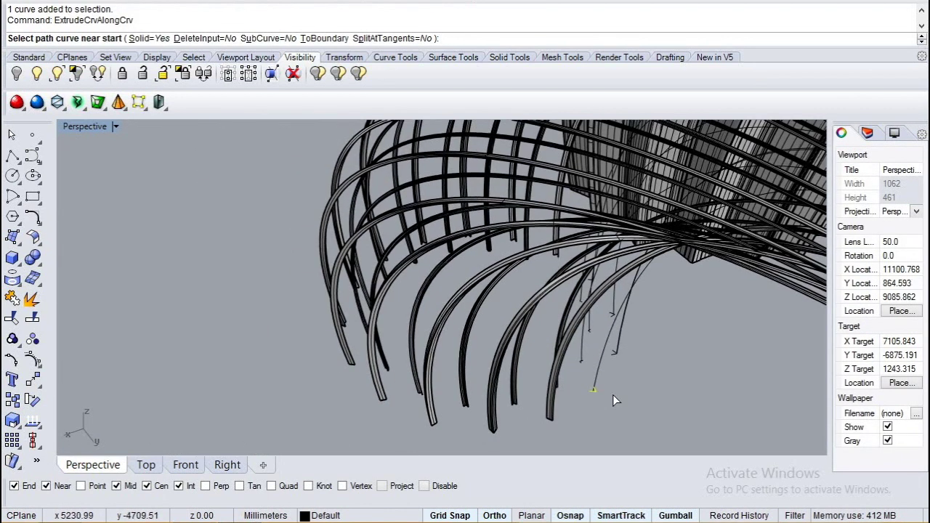
{"action": "scroll", "coordinate": [613, 395], "scroll_direction": "up", "scroll_amount": 4}
{"action": "left_click", "coordinate": [595, 346]}
{"action": "left_click", "coordinate": [567, 349]}
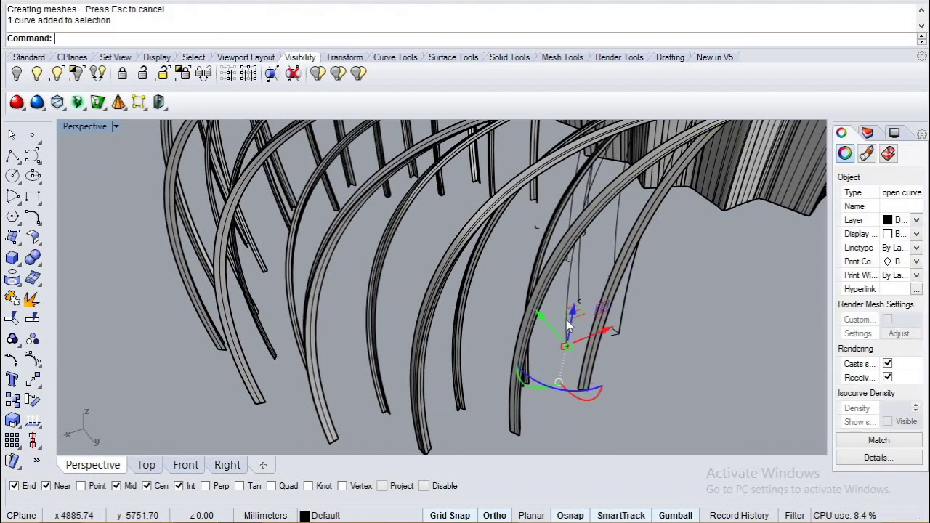
{"action": "key", "text": "Escape"}
{"action": "right_click", "coordinate": [567, 341]}
{"action": "left_click", "coordinate": [567, 346]}
{"action": "right_click", "coordinate": [566, 329]}
{"action": "left_click", "coordinate": [566, 329]}
{"action": "right_click", "coordinate": [578, 306]}
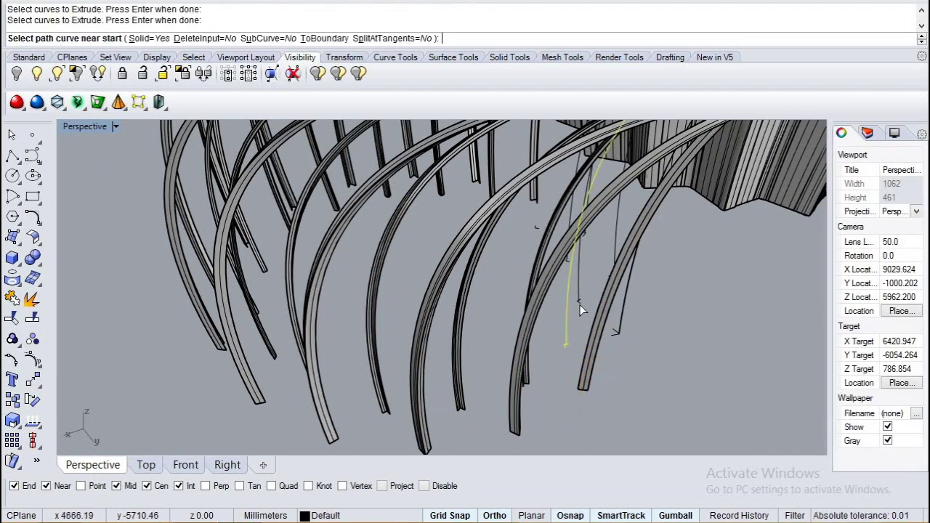
{"action": "key", "text": "Escape"}
- Extrude the inward corner curve beside the latest outward rib along its edge curve and clear the selection of the next corner curve
{"action": "right_click", "coordinate": [566, 333]}
{"action": "left_click", "coordinate": [567, 344]}
{"action": "right_click", "coordinate": [569, 333]}
{"action": "left_click", "coordinate": [567, 324]}
{"action": "left_click", "coordinate": [580, 302]}
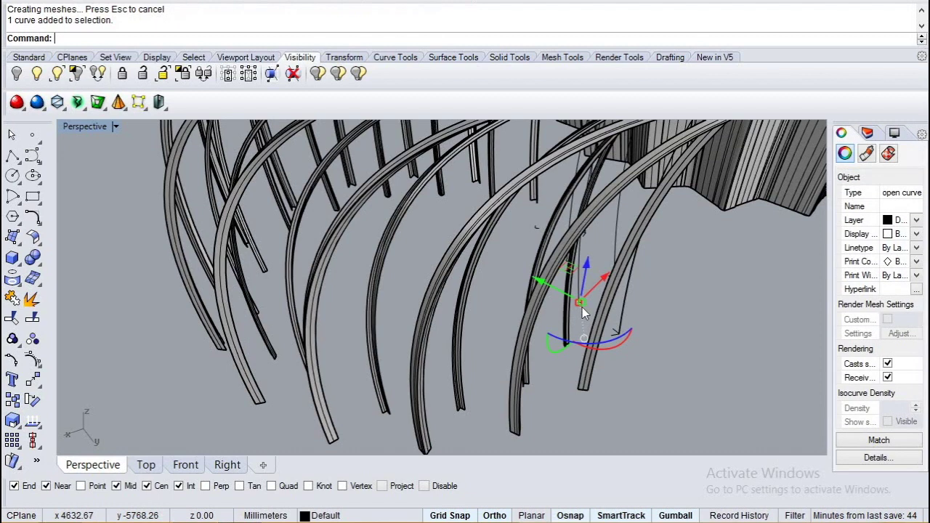
{"action": "scroll", "coordinate": [583, 308], "scroll_direction": "up", "scroll_amount": 4}
{"action": "key", "text": "Escape"}
- Extrude the next outward corner curve beyond the finished ribs along its edge curve and clear the selection
{"action": "scroll", "coordinate": [606, 353], "scroll_direction": "down", "scroll_amount": 5}
{"action": "right_click_drag", "start_coordinate": [629, 364], "coordinate": [606, 367]}
{"action": "right_click", "coordinate": [606, 385]}
{"action": "scroll", "coordinate": [605, 371], "scroll_direction": "up", "scroll_amount": 3}
{"action": "left_click", "coordinate": [604, 362]}
{"action": "right_click", "coordinate": [611, 349]}
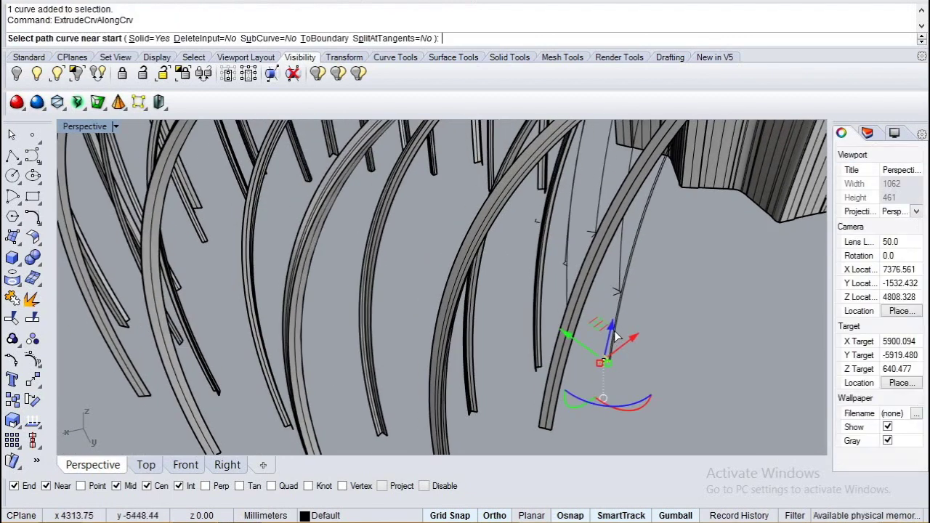
{"action": "left_click", "coordinate": [616, 336]}
{"action": "key", "text": "Escape"}
- Extrude the first bare inward corner curve in the gap facing the first tube along its pleat-edge curve
{"action": "scroll", "coordinate": [608, 361], "scroll_direction": "down", "scroll_amount": 5}
{"action": "right_click_drag", "start_coordinate": [609, 359], "coordinate": [434, 426]}
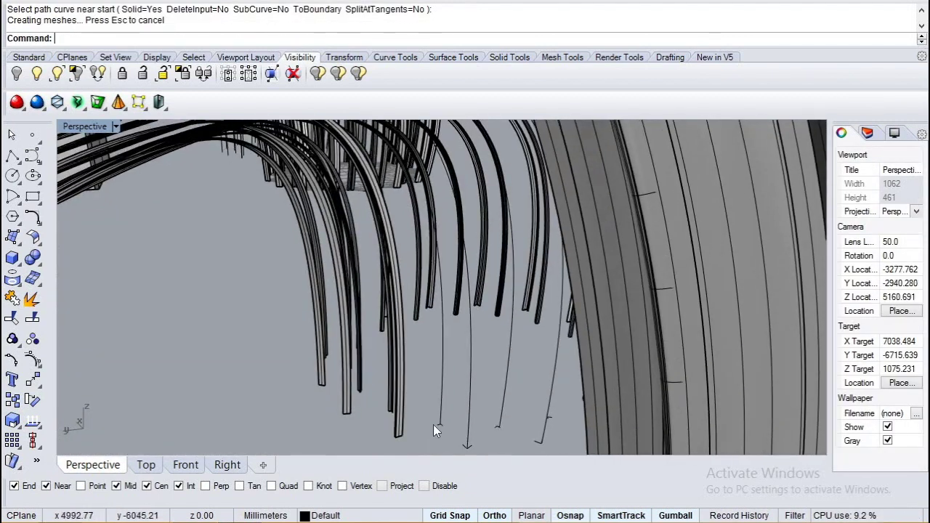
{"action": "left_click", "coordinate": [443, 426]}
{"action": "left_click", "coordinate": [444, 345]}
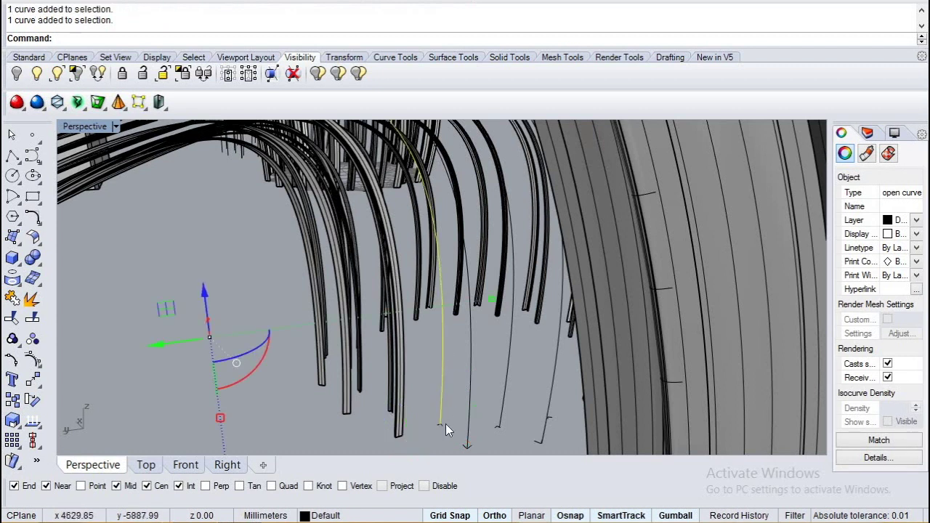
{"action": "key", "text": "Escape"}
{"action": "left_click", "coordinate": [444, 426]}
{"action": "right_click", "coordinate": [447, 434]}
{"action": "left_click", "coordinate": [440, 379]}
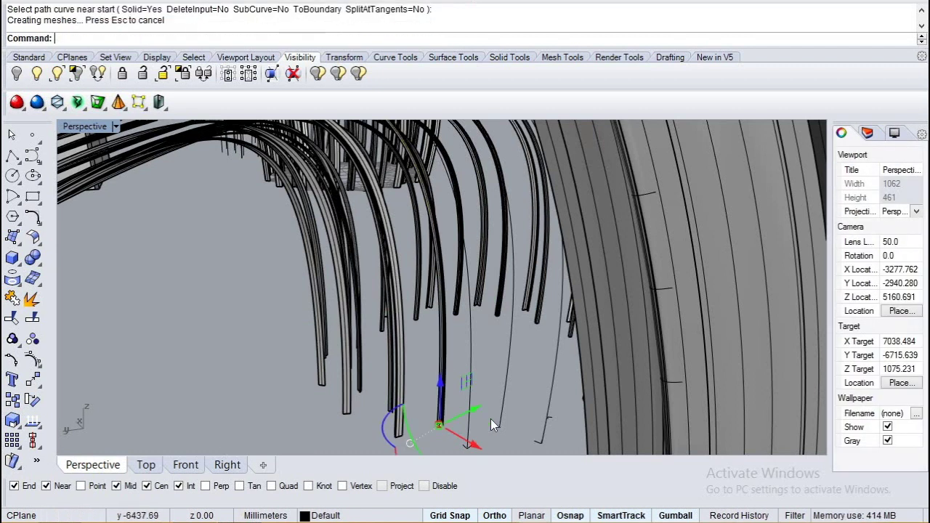
- Extrude the outward corner curve next in the remaining gap along its pleat-edge curve
{"action": "right_click_drag", "start_coordinate": [466, 383], "coordinate": [456, 425]}
{"action": "left_click", "coordinate": [455, 424]}
{"action": "key", "text": "Escape"}
{"action": "left_click", "coordinate": [461, 420]}
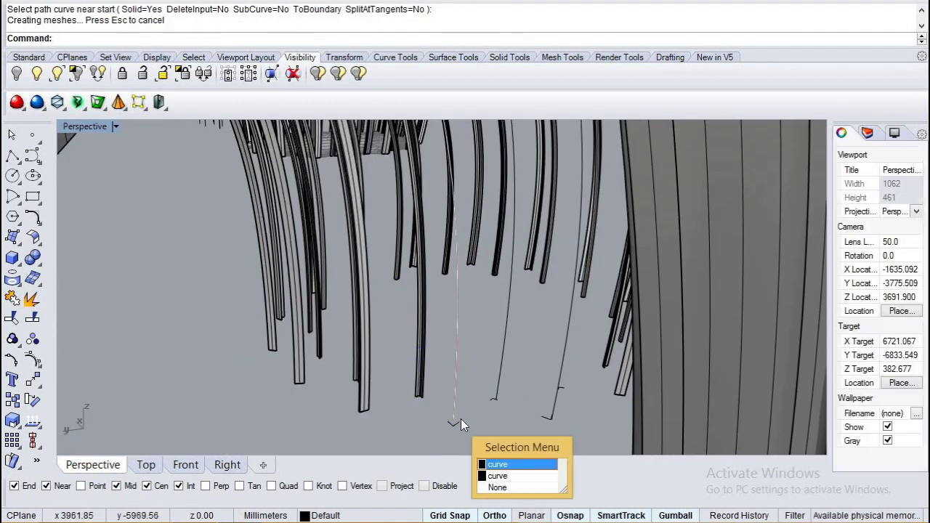
{"action": "left_click", "coordinate": [459, 425]}
{"action": "right_click", "coordinate": [460, 425]}
{"action": "right_click", "coordinate": [453, 393]}
{"action": "left_click", "coordinate": [457, 348]}
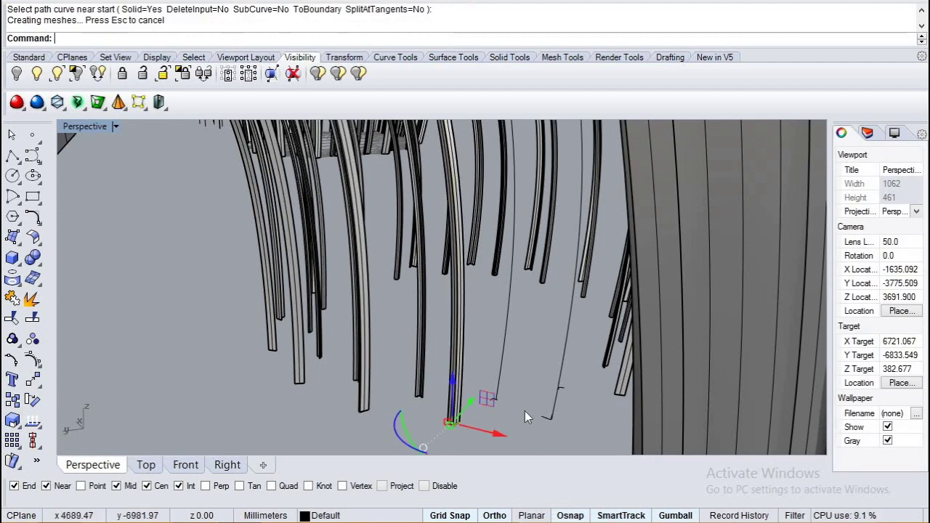
- Try to extrude the following inward corner curve in the remaining gap along its pleat-edge curve
{"action": "left_click", "coordinate": [495, 402]}
{"action": "right_click", "coordinate": [494, 401]}
{"action": "left_click", "coordinate": [494, 400]}
{"action": "right_click", "coordinate": [495, 400]}
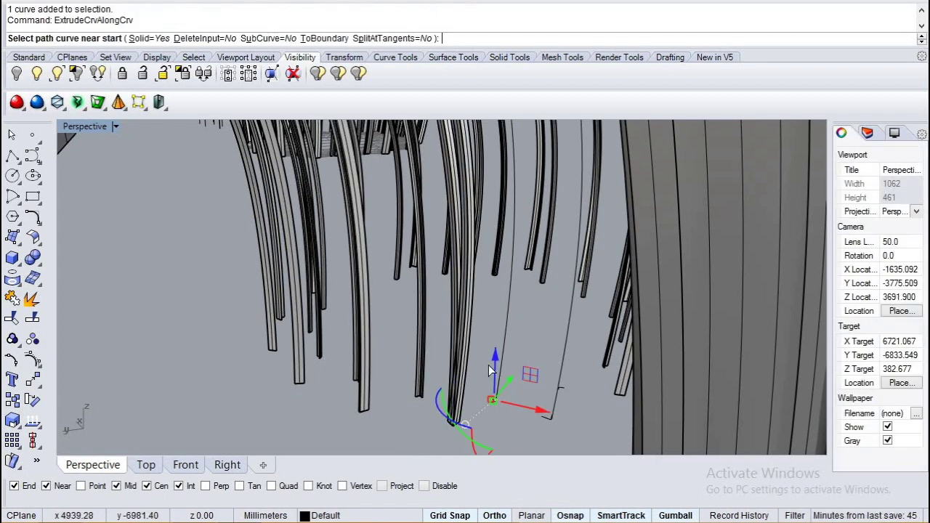
{"action": "left_click", "coordinate": [493, 369]}
{"action": "right_click_drag", "start_coordinate": [493, 369], "coordinate": [513, 322]}
{"action": "right_click", "coordinate": [471, 393]}
{"action": "left_click", "coordinate": [470, 387]}
{"action": "left_click", "coordinate": [511, 422]}
{"action": "right_click", "coordinate": [510, 425]}
{"action": "left_click", "coordinate": [512, 396]}
- Extrude that inward corner curve beside the doubled outward rib along its own pleat-edge curve
{"action": "scroll", "coordinate": [511, 399], "scroll_direction": "up", "scroll_amount": 6}
{"action": "left_click", "coordinate": [493, 385]}
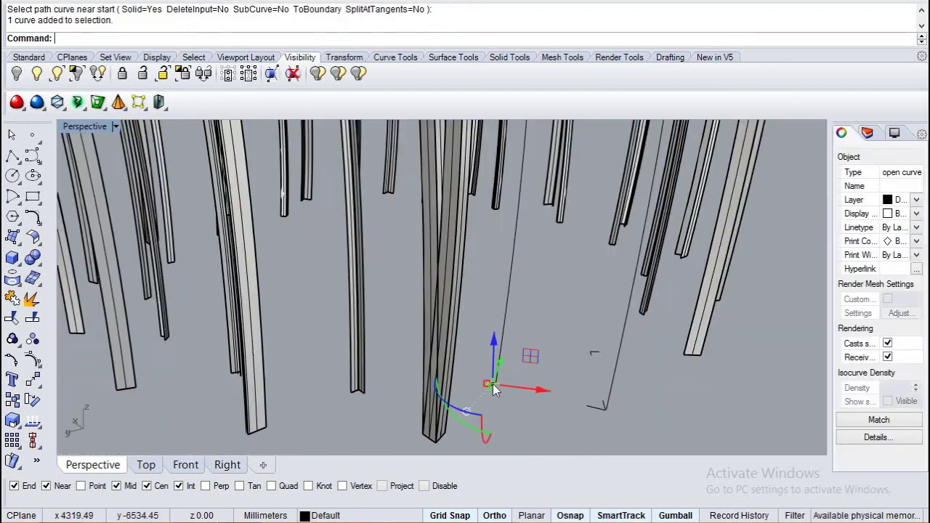
{"action": "right_click", "coordinate": [494, 384]}
{"action": "left_click", "coordinate": [502, 350]}
- Cancel the repeated extrusion command and undo the stray extrusion at the newest inward rib's base
{"action": "right_click", "coordinate": [611, 404]}
{"action": "type", "text": "undary SplitAtTangents=No ): un"}
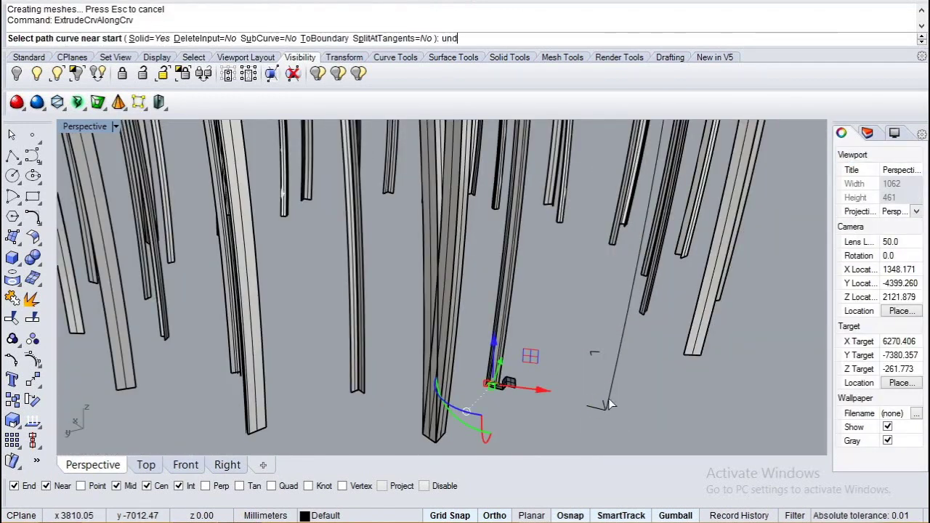
{"action": "type", "text": "o"}
{"action": "key", "text": "Return"}
{"action": "key", "text": "Escape"}
{"action": "type", "text": "undo"}
{"action": "key", "text": "Return"}
{"action": "key", "text": "Escape"}
- Extrude the last bare outward corner curve in the gap along its pleat-edge curve
{"action": "right_click", "coordinate": [588, 404]}
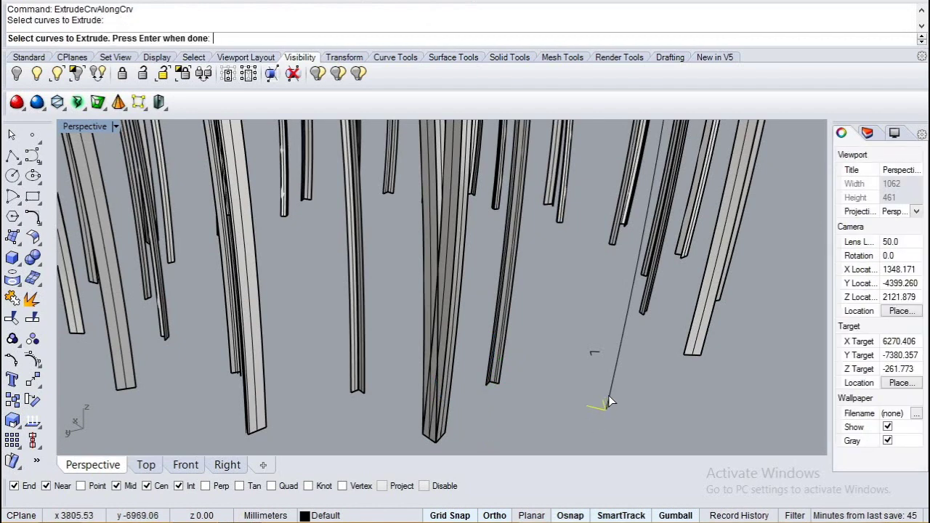
{"action": "right_click", "coordinate": [610, 402]}
{"action": "left_click", "coordinate": [613, 389]}
{"action": "right_click", "coordinate": [586, 356]}
{"action": "right_click_drag", "start_coordinate": [586, 356], "coordinate": [288, 353]}
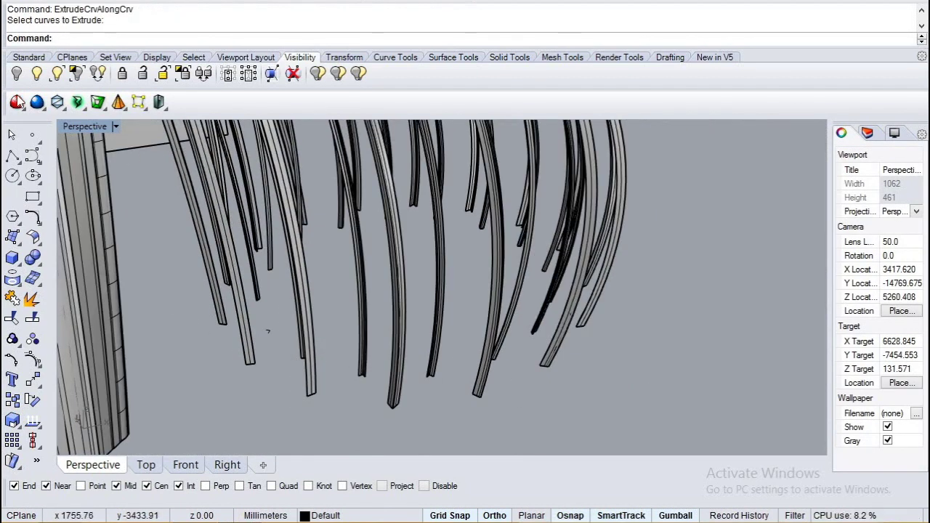
- Unhide the second tube's pleated surface around the remaining bare inward corner curve
{"action": "right_click", "coordinate": [17, 73]}
{"action": "right_click_drag", "start_coordinate": [263, 418], "coordinate": [345, 351]}
{"action": "left_click", "coordinate": [355, 367]}
{"action": "left_click", "coordinate": [389, 401]}
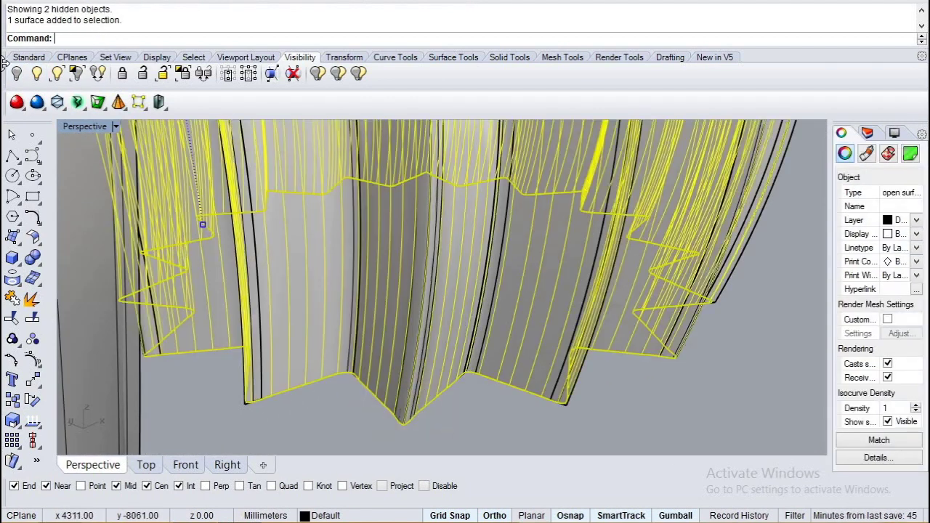
{"action": "left_click", "coordinate": [16, 73]}
{"action": "mouse_move", "coordinate": [298, 354]}
{"action": "right_mouse_down"}
{"action": "mouse_move", "coordinate": [276, 365]}
{"action": "mouse_move", "coordinate": [287, 367]}
{"action": "right_mouse_up"}
{"action": "left_click", "coordinate": [17, 74]}
{"action": "right_click", "coordinate": [17, 73]}
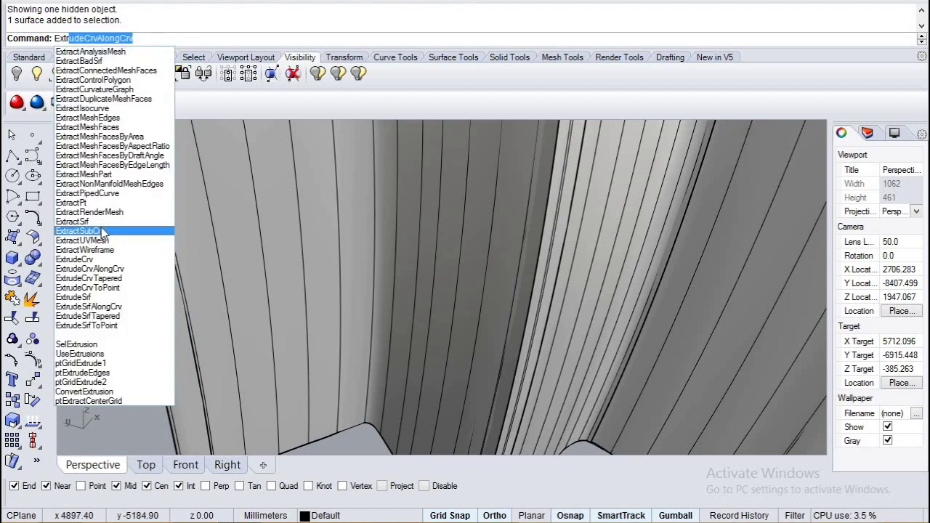
- Extract a U-direction isocurve from the pleated surface at the remaining inward corner
{"action": "left_click", "coordinate": [82, 107]}
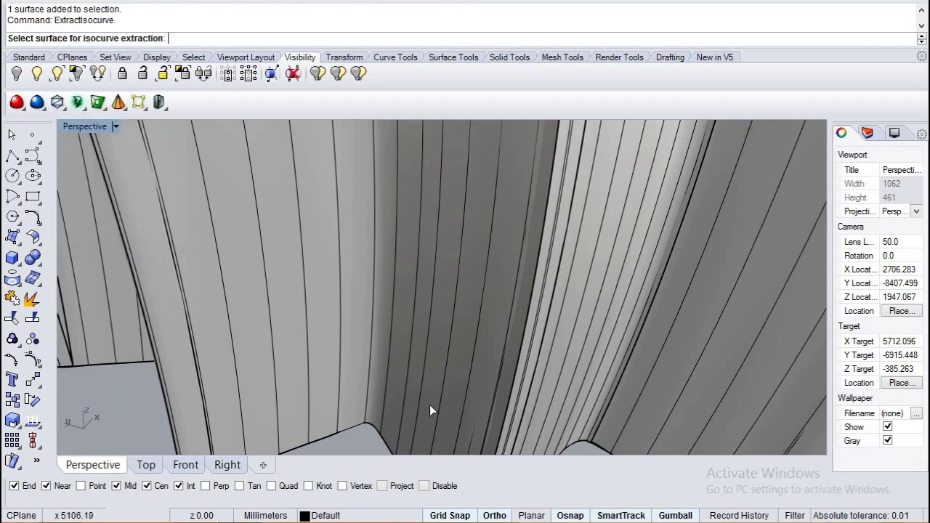
{"action": "left_click", "coordinate": [332, 362]}
{"action": "left_click", "coordinate": [382, 429]}
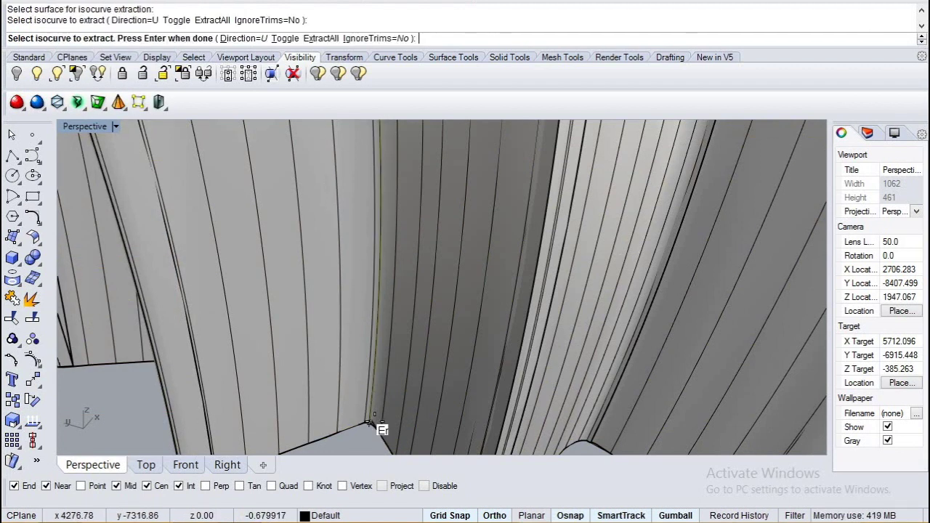
{"action": "key", "text": "Return"}
- Hide the second tube's pleated surface to expose the ribs and the extracted edge curve
{"action": "left_click", "coordinate": [315, 357]}
{"action": "left_click", "coordinate": [15, 73]}
{"action": "scroll", "coordinate": [302, 290], "scroll_direction": "up", "scroll_amount": 4}
{"action": "scroll", "coordinate": [302, 290], "scroll_direction": "down", "scroll_amount": 8}
{"action": "scroll", "coordinate": [301, 337], "scroll_direction": "up", "scroll_amount": 8}
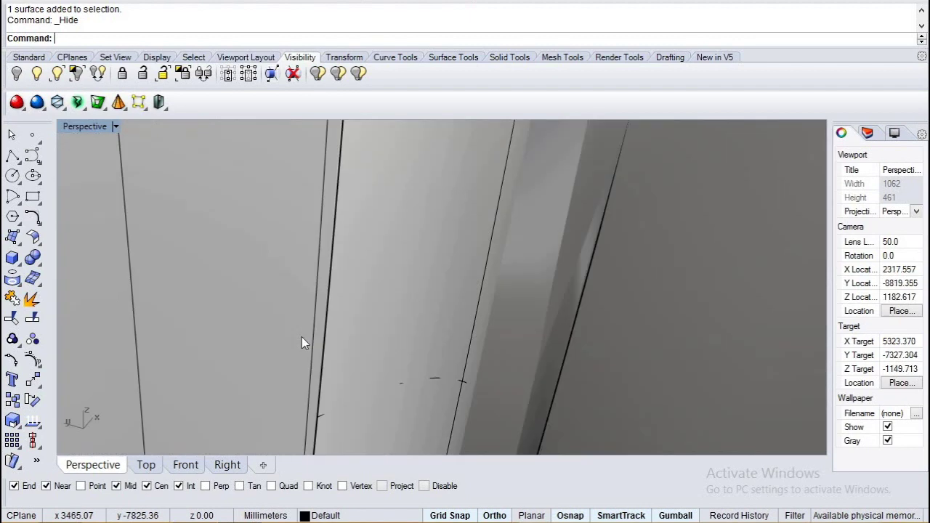
{"action": "scroll", "coordinate": [302, 331], "scroll_direction": "down", "scroll_amount": 4}
{"action": "scroll", "coordinate": [301, 329], "scroll_direction": "down", "scroll_amount": 16}
{"action": "scroll", "coordinate": [325, 301], "scroll_direction": "up", "scroll_amount": 18}
{"action": "scroll", "coordinate": [326, 300], "scroll_direction": "down", "scroll_amount": 4}
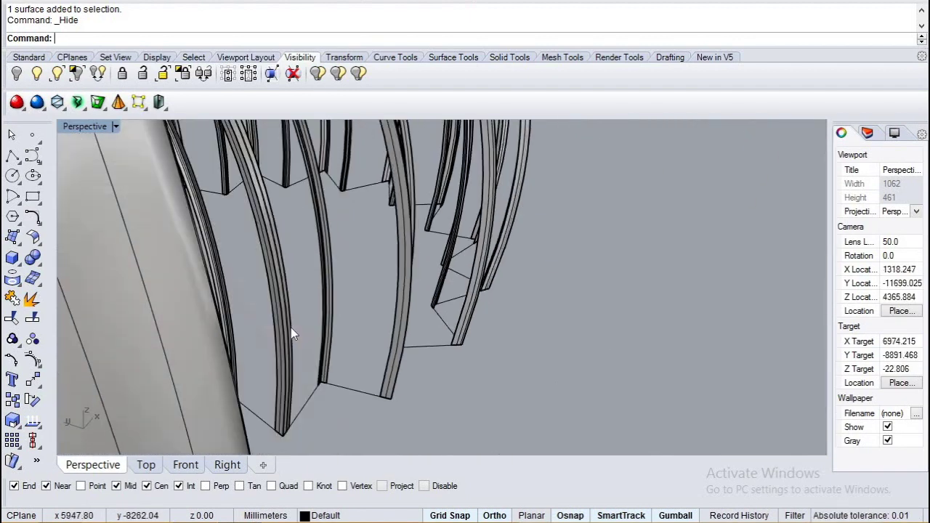
{"action": "right_click", "coordinate": [290, 327]}
{"action": "right_click_drag", "start_coordinate": [291, 327], "coordinate": [317, 351]}
{"action": "key", "text": "Escape"}
{"action": "left_click", "coordinate": [317, 356]}
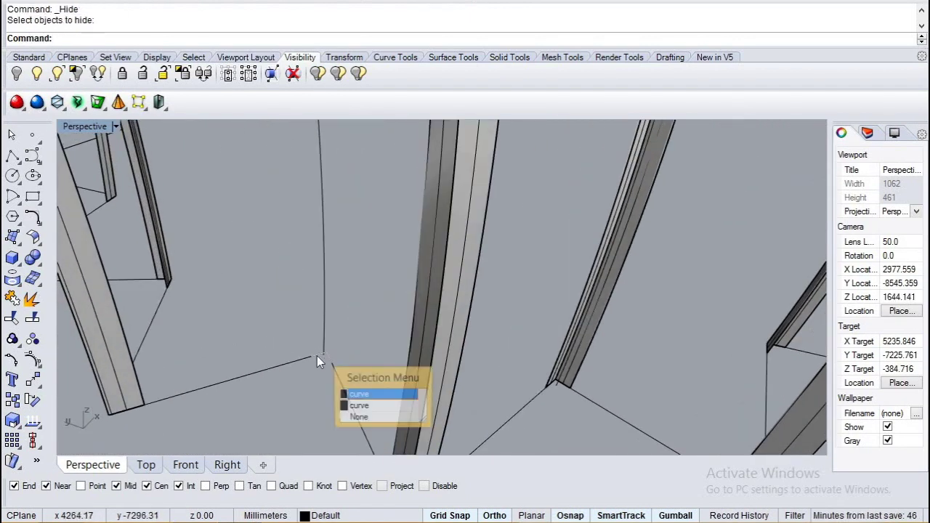
{"action": "left_click", "coordinate": [356, 390]}
{"action": "key", "text": "Return"}
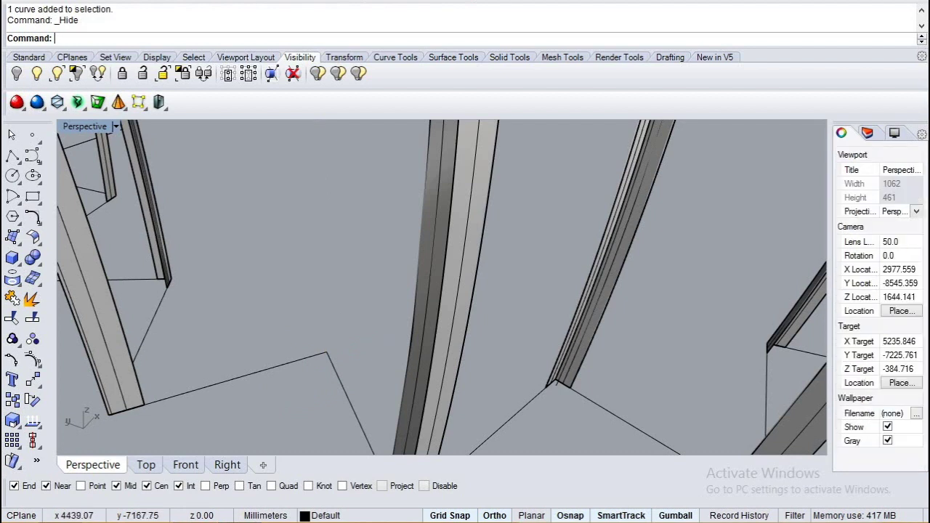
{"action": "key", "text": "ctrl+z"}
{"action": "key", "text": "ctrl+z"}
- Undo the last hide and hide only the second tube's pleated surface, leaving the extracted edge curve shown
{"action": "left_click", "coordinate": [225, 298]}
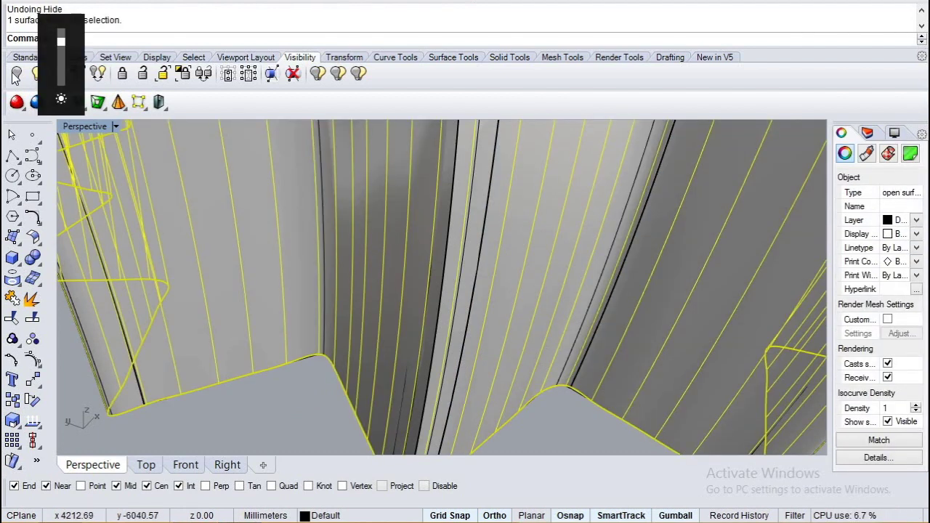
{"action": "key", "text": "Return"}
{"action": "left_click", "coordinate": [290, 355]}
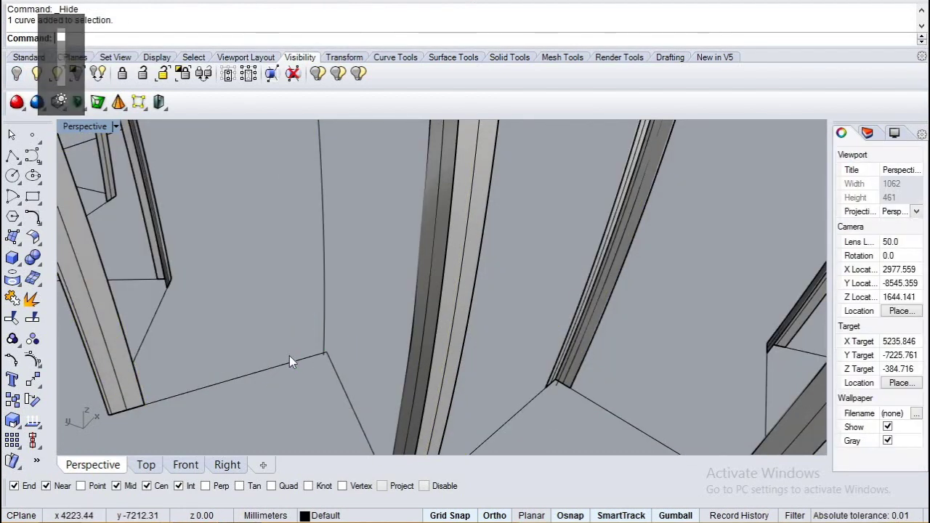
- Try to extrude the bare inward corner curve along the extracted edge curve with ExtrudeCrvAlongCrv
{"action": "type", "text": "E"}
{"action": "left_click", "coordinate": [318, 356]}
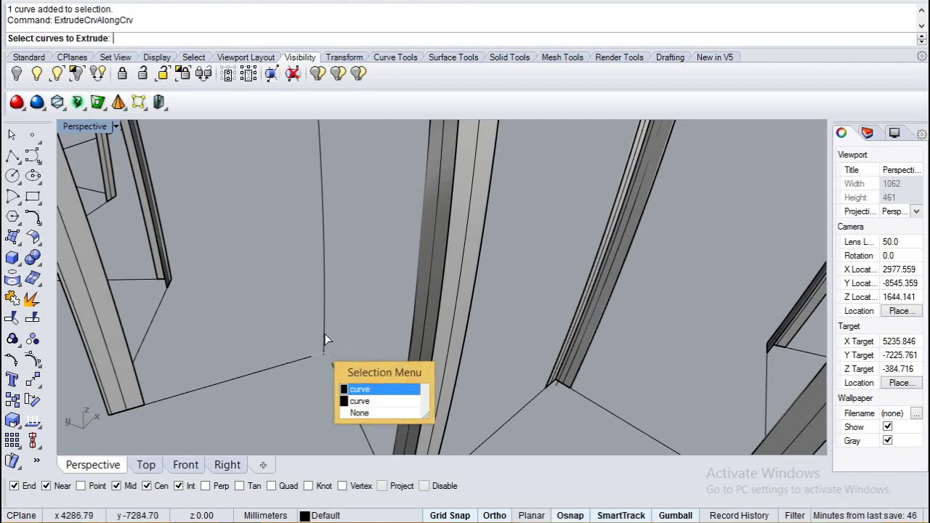
{"action": "left_click", "coordinate": [327, 333]}
{"action": "key", "text": "Return"}
{"action": "left_click", "coordinate": [320, 356]}
{"action": "left_click", "coordinate": [326, 333]}
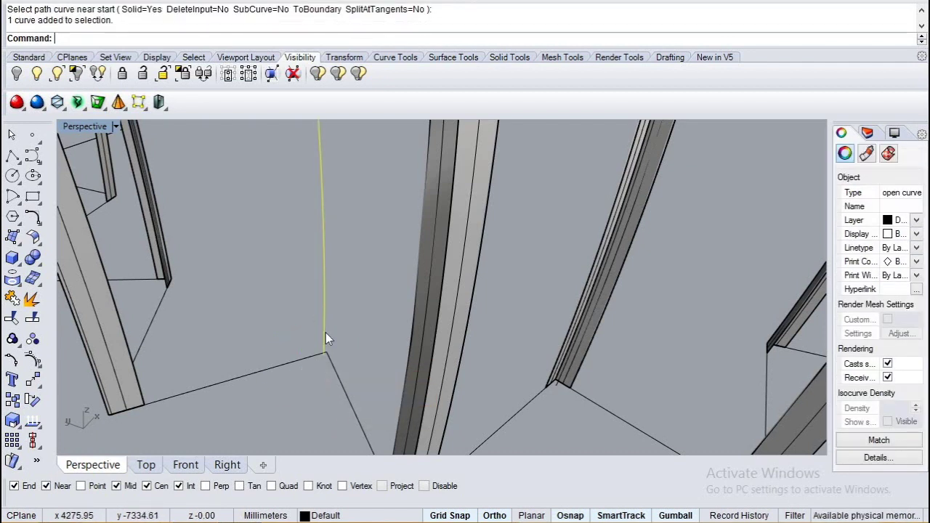
{"action": "key", "text": "Return"}
{"action": "scroll", "coordinate": [318, 352], "scroll_direction": "down", "scroll_amount": 4}
{"action": "scroll", "coordinate": [316, 356], "scroll_direction": "up", "scroll_amount": 4}
{"action": "left_click", "coordinate": [319, 350]}
{"action": "left_click", "coordinate": [319, 350]}
{"action": "left_click", "coordinate": [327, 334]}
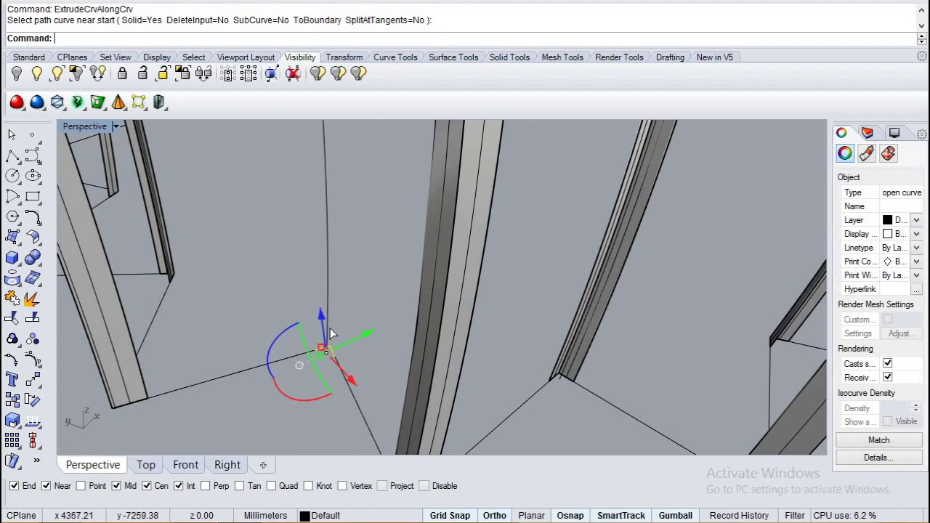
{"action": "key", "text": "Return"}
{"action": "left_click", "coordinate": [332, 348]}
{"action": "left_click", "coordinate": [333, 353]}
{"action": "left_click", "coordinate": [288, 331]}
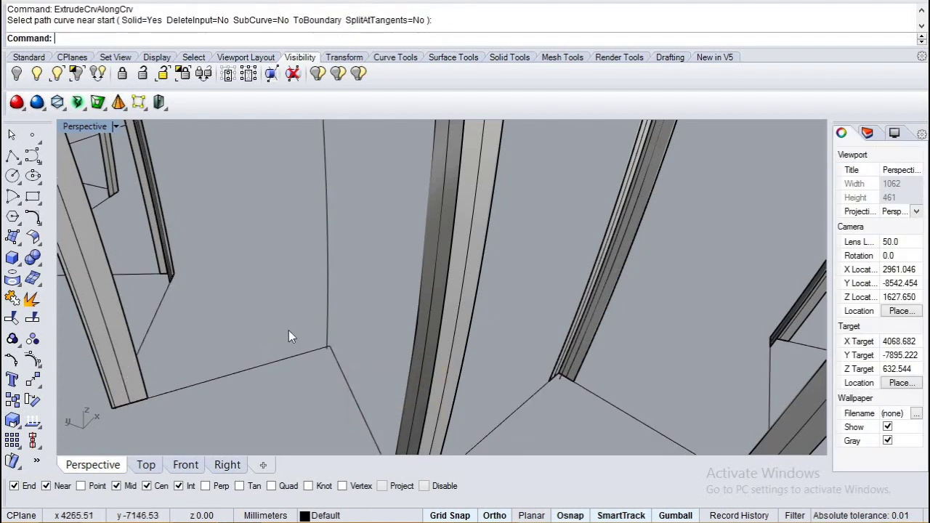
- Extrude the remaining bare inward corner curve along the extracted edge curve to form the last rib of the second tube
{"action": "left_click", "coordinate": [320, 351]}
{"action": "key", "text": "Return"}
{"action": "left_click", "coordinate": [327, 332]}
{"action": "left_click", "coordinate": [277, 331]}
- Examine the second tube's ribs around its base from several angles for missing ones
{"action": "scroll", "coordinate": [300, 341], "scroll_direction": "down", "scroll_amount": 15}
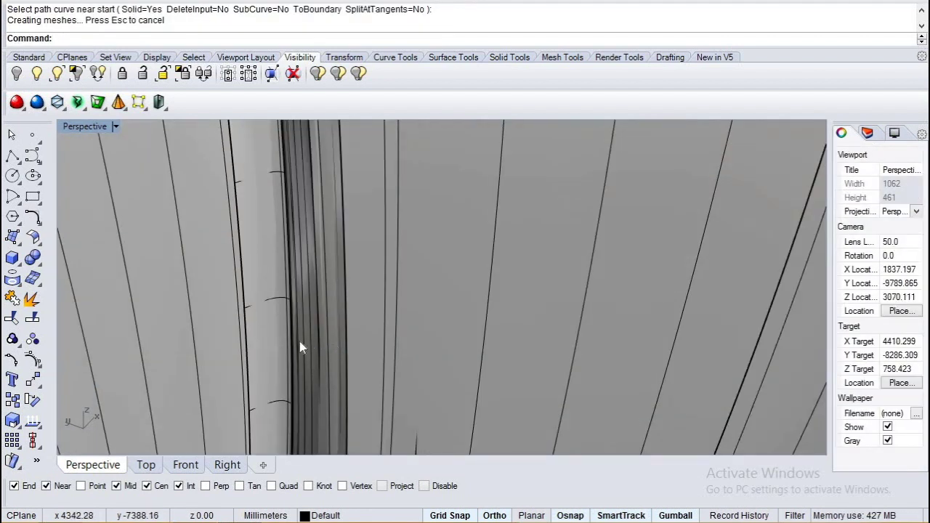
{"action": "right_click_drag", "start_coordinate": [244, 334], "coordinate": [340, 304]}
{"action": "scroll", "coordinate": [339, 304], "scroll_direction": "up", "scroll_amount": 5}
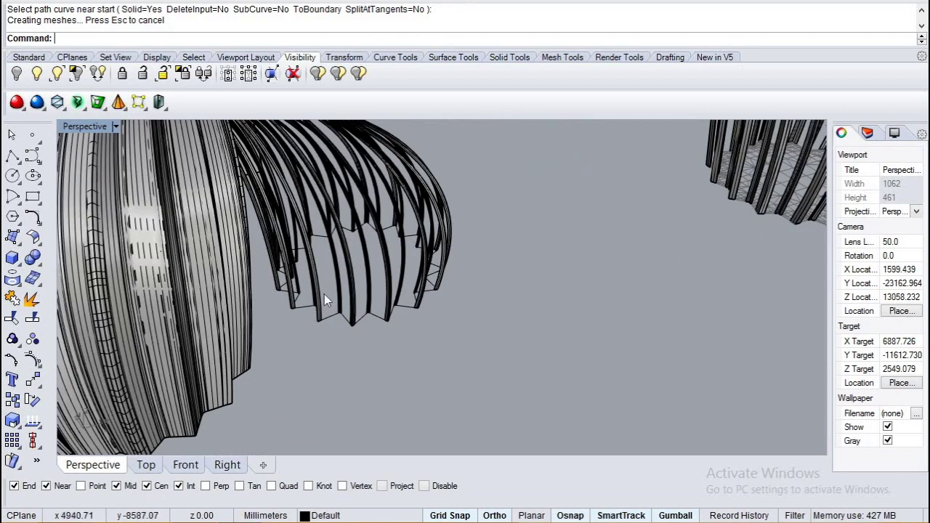
{"action": "scroll", "coordinate": [327, 300], "scroll_direction": "up", "scroll_amount": 10}
{"action": "right_click_drag", "start_coordinate": [349, 356], "coordinate": [305, 341]}
{"action": "scroll", "coordinate": [366, 268], "scroll_direction": "down", "scroll_amount": 13}
{"action": "scroll", "coordinate": [363, 274], "scroll_direction": "up", "scroll_amount": 10}
{"action": "scroll", "coordinate": [362, 287], "scroll_direction": "down", "scroll_amount": 8}
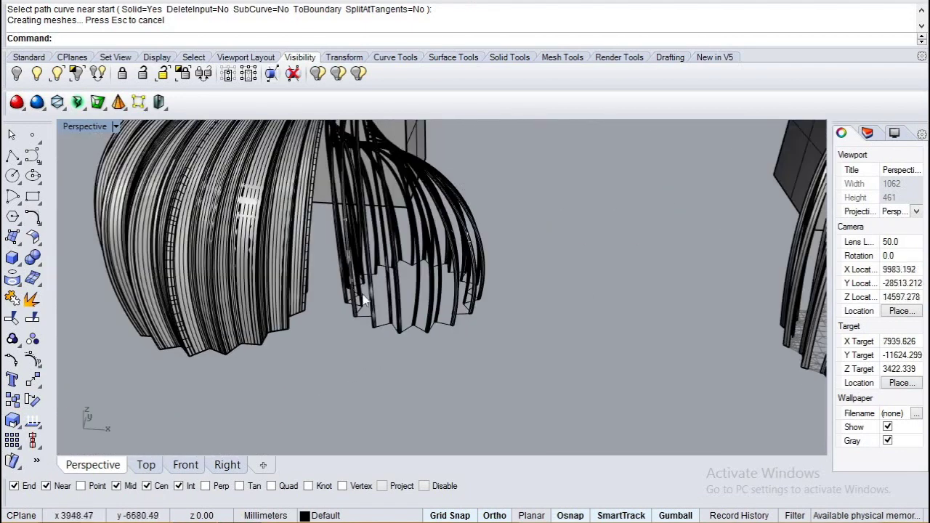
- Unhide the second tube's pleated surface over its ribs
{"action": "scroll", "coordinate": [363, 300], "scroll_direction": "down", "scroll_amount": 9}
{"action": "right_click_drag", "start_coordinate": [370, 349], "coordinate": [371, 378]}
{"action": "scroll", "coordinate": [357, 225], "scroll_direction": "up", "scroll_amount": 7}
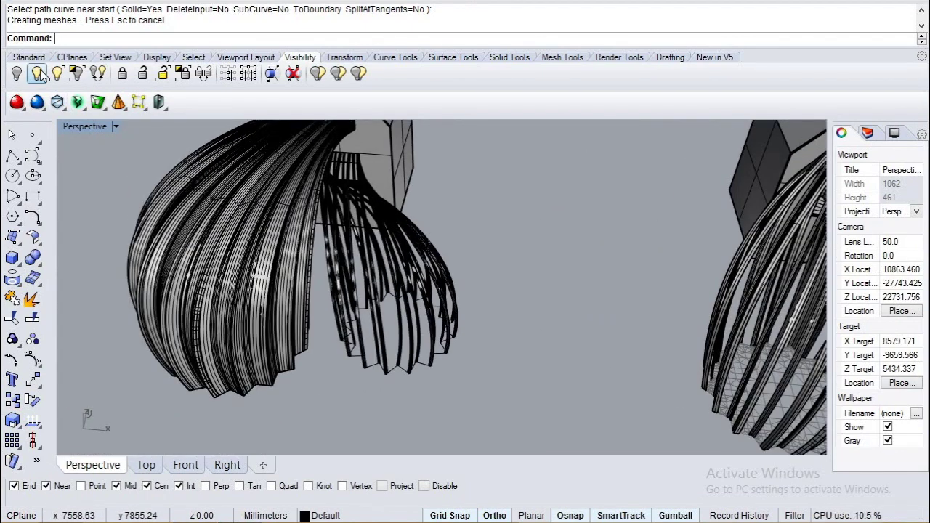
{"action": "left_click", "coordinate": [40, 75]}
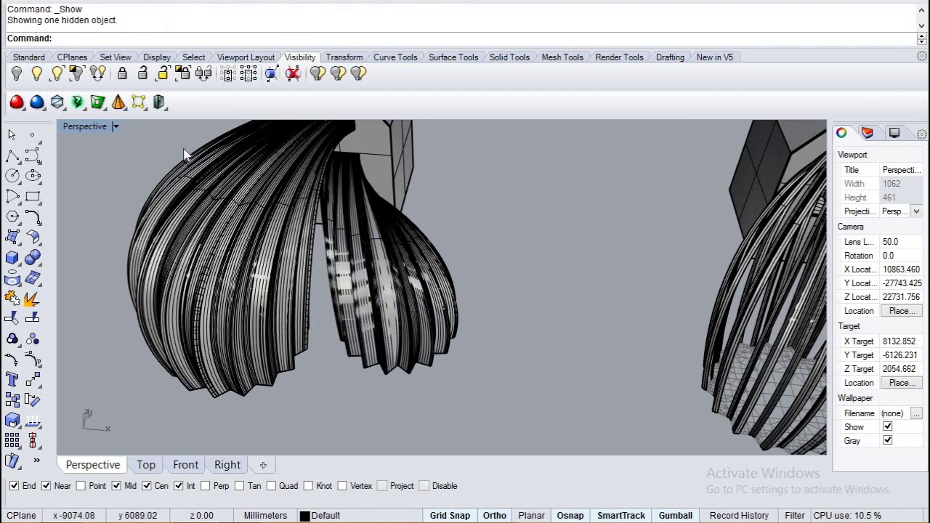
- Open the Material Editor and add the Anodized Aluminum material from the Metal folder of the render content library
{"action": "type", "text": "ter"}
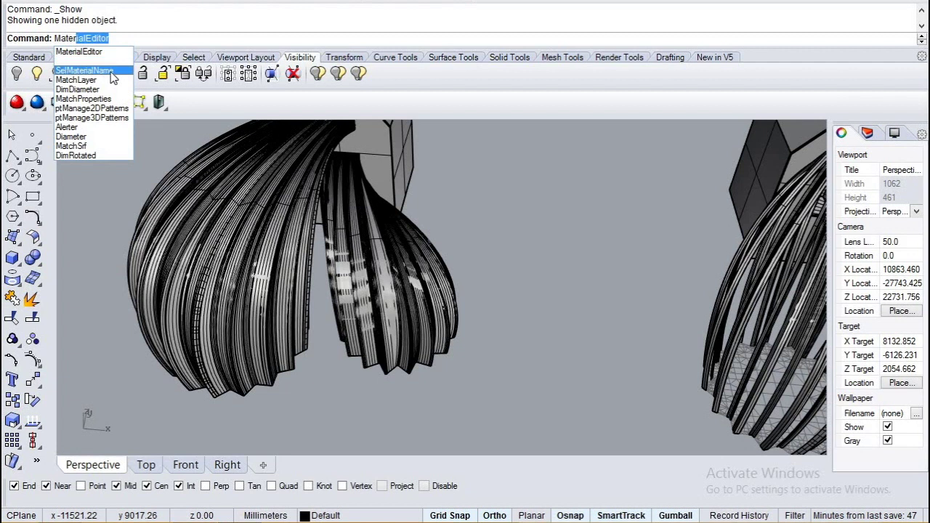
{"action": "key", "text": "Return"}
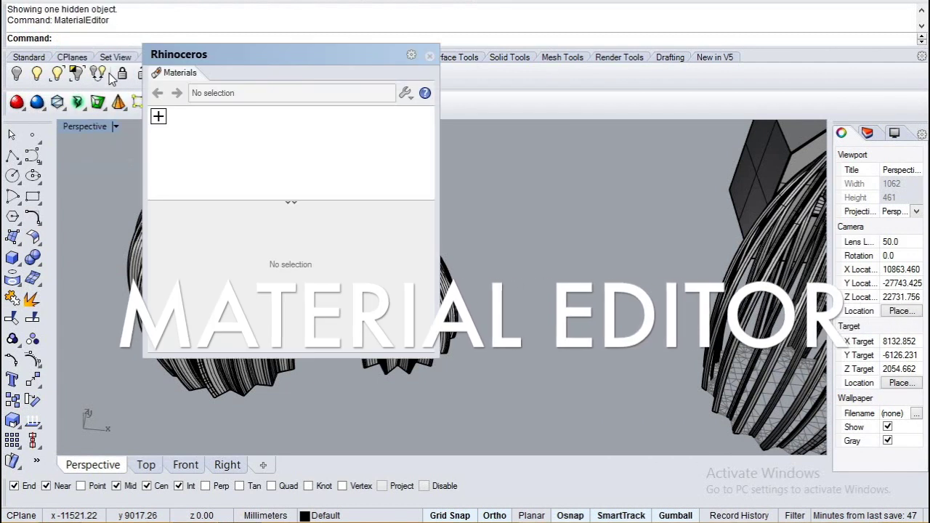
{"action": "left_click", "coordinate": [159, 116]}
{"action": "left_click", "coordinate": [203, 186]}
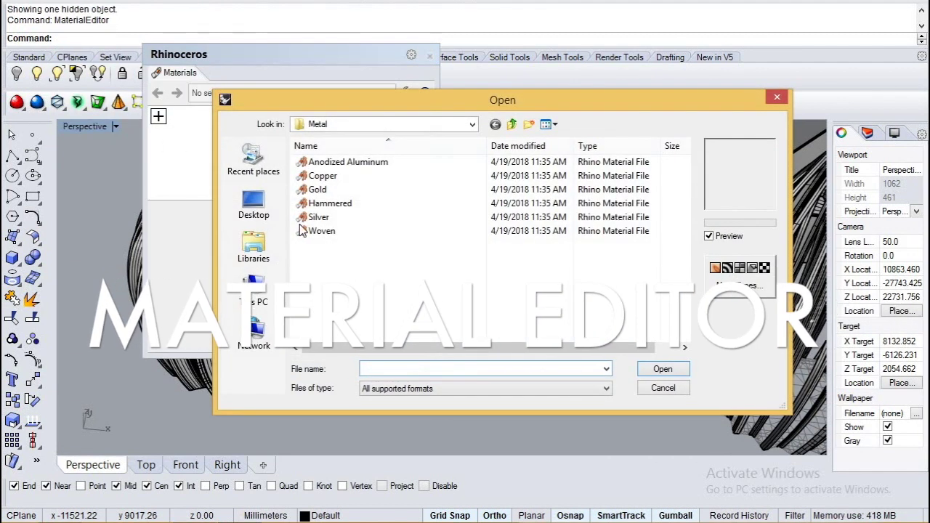
{"action": "left_click", "coordinate": [335, 162]}
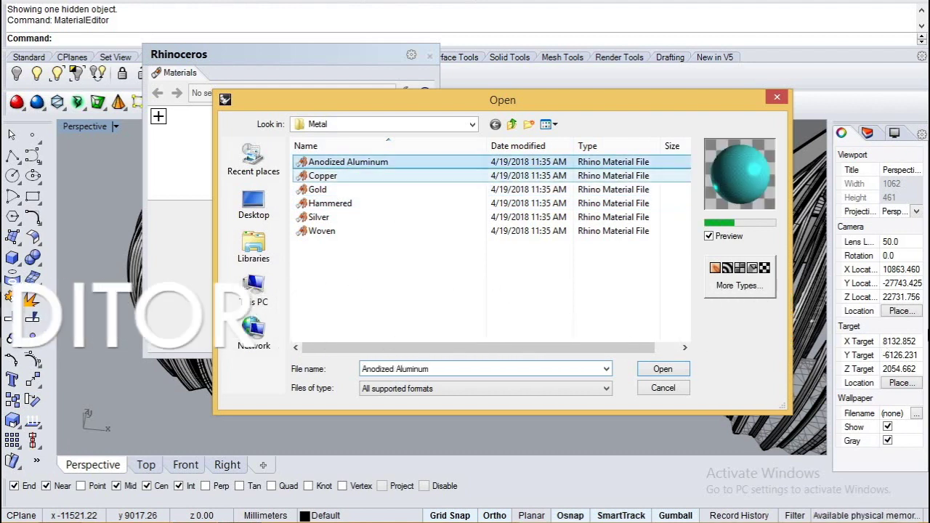
{"action": "left_click", "coordinate": [472, 125]}
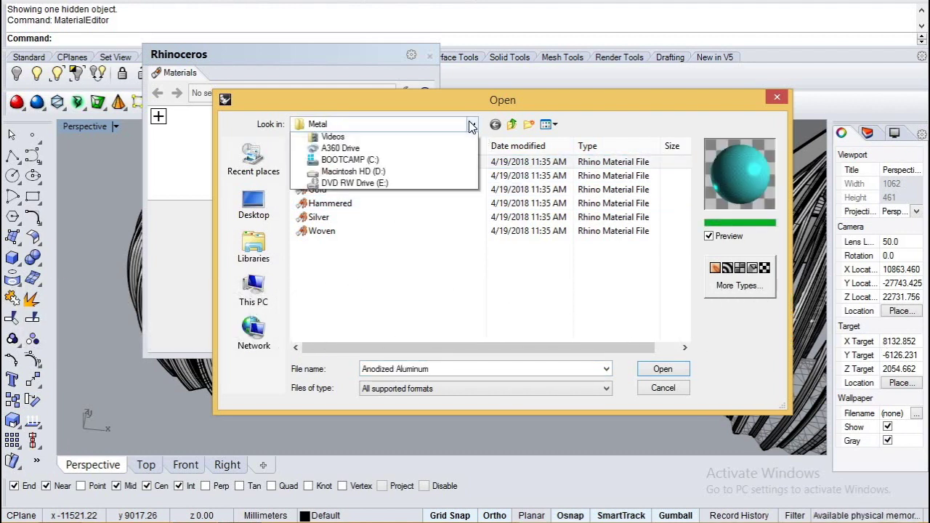
{"action": "left_click", "coordinate": [377, 282]}
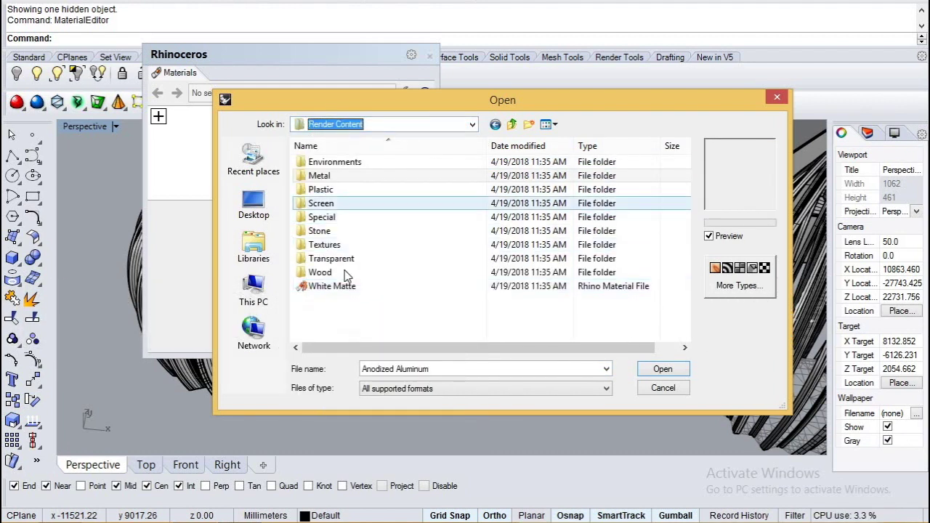
{"action": "double_click", "coordinate": [319, 176]}
{"action": "left_click", "coordinate": [342, 162]}
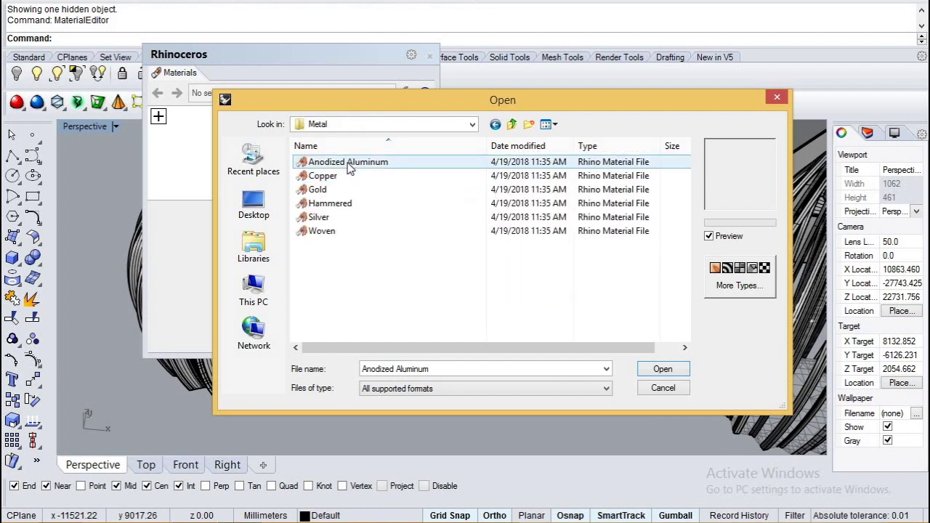
{"action": "left_click", "coordinate": [669, 369]}
- Set the Anodized Aluminum material's base color to Black and its reflectivity color to light gray
{"action": "left_click", "coordinate": [336, 276]}
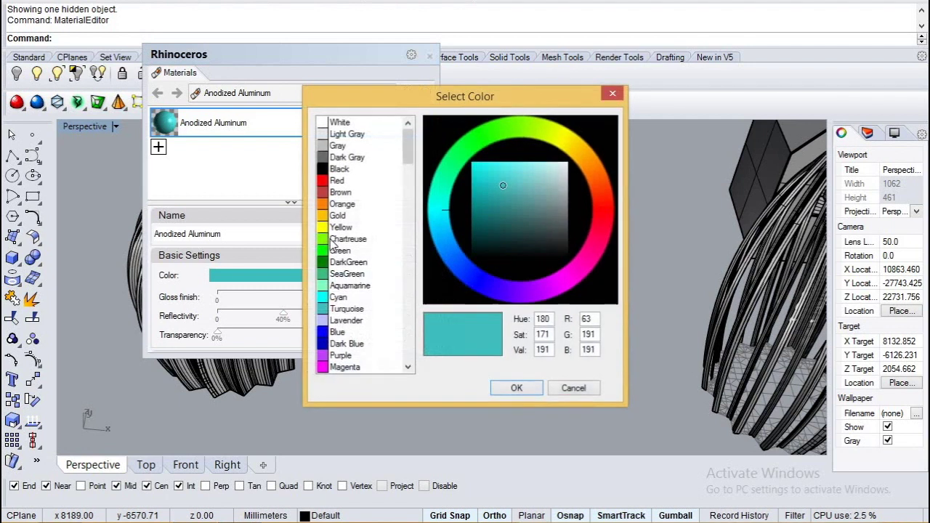
{"action": "left_click", "coordinate": [516, 387]}
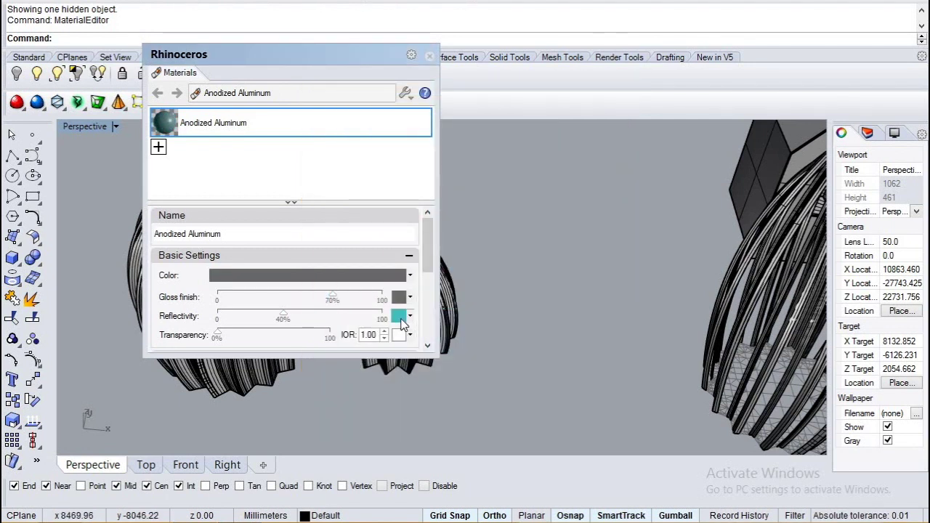
{"action": "left_click", "coordinate": [399, 317]}
{"action": "left_click", "coordinate": [349, 169]}
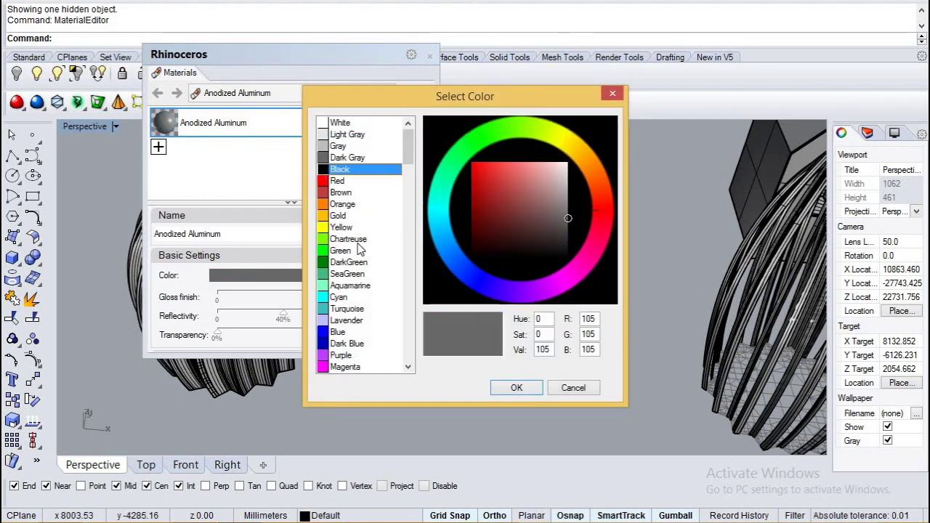
{"action": "left_click", "coordinate": [516, 387]}
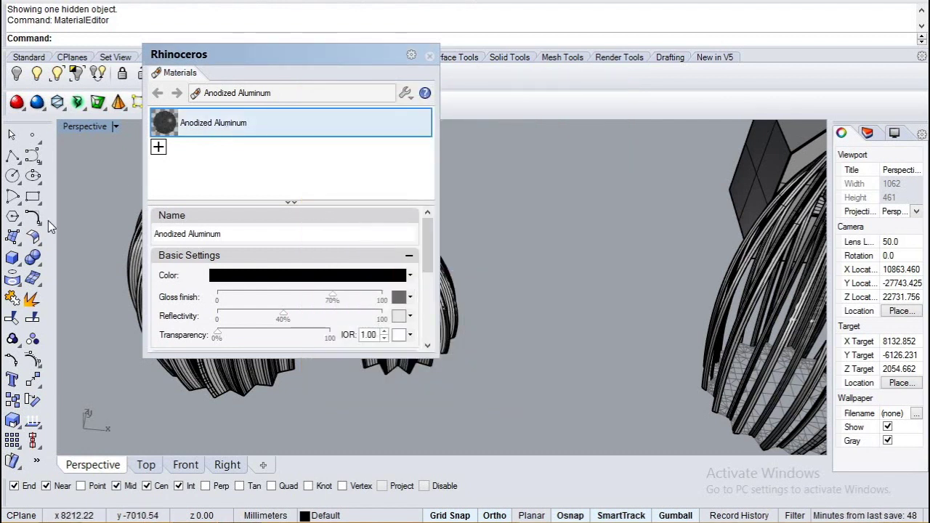
- Hide the second tube's pleated surface again so that only its ribs show
{"action": "scroll", "coordinate": [432, 411], "scroll_direction": "down", "scroll_amount": 6}
{"action": "scroll", "coordinate": [334, 396], "scroll_direction": "up", "scroll_amount": 10}
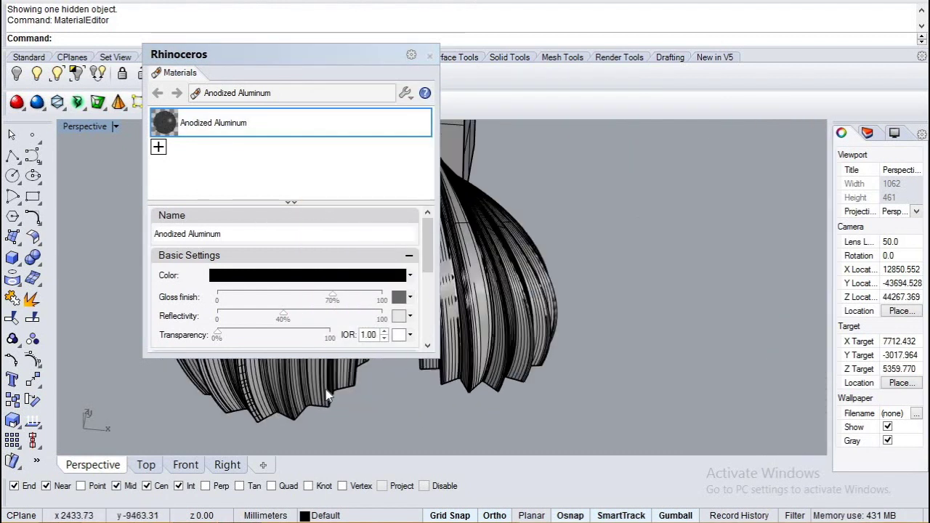
{"action": "scroll", "coordinate": [466, 418], "scroll_direction": "down", "scroll_amount": 8}
{"action": "scroll", "coordinate": [551, 396], "scroll_direction": "up", "scroll_amount": 13}
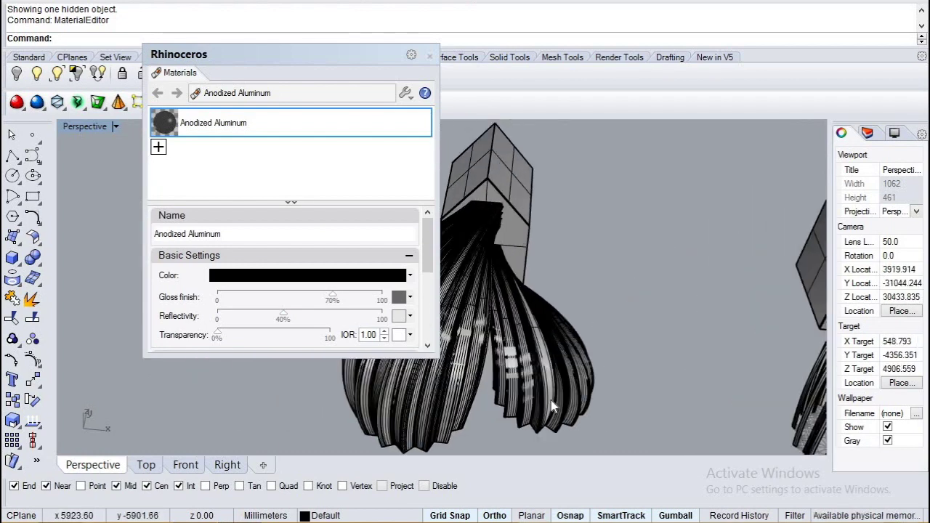
{"action": "left_click", "coordinate": [542, 363]}
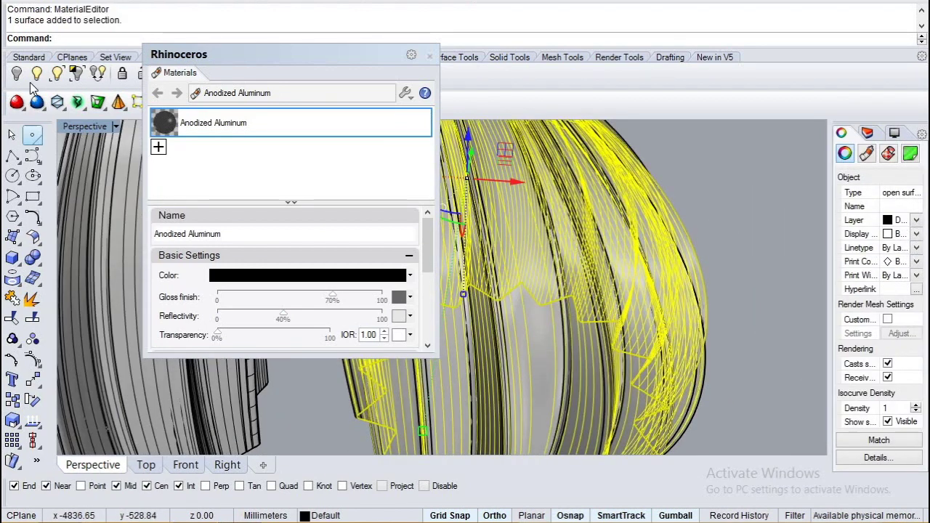
{"action": "scroll", "coordinate": [583, 318], "scroll_direction": "down", "scroll_amount": 8}
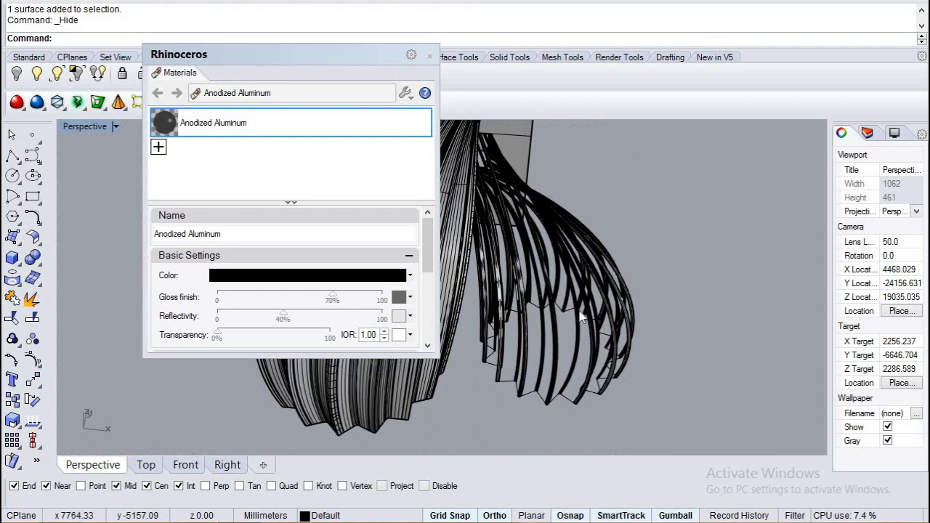
{"action": "right_click_drag", "start_coordinate": [647, 268], "coordinate": [571, 270]}
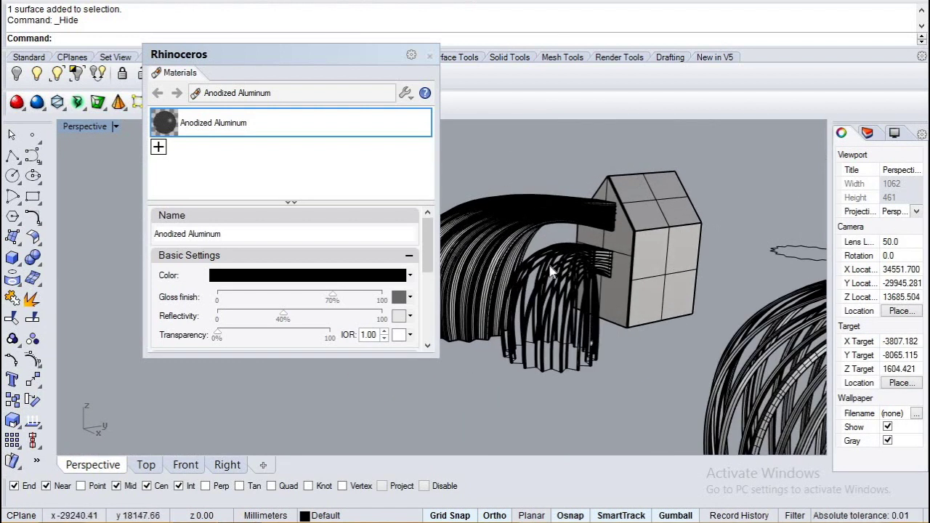
{"action": "scroll", "coordinate": [507, 246], "scroll_direction": "up", "scroll_amount": 2}
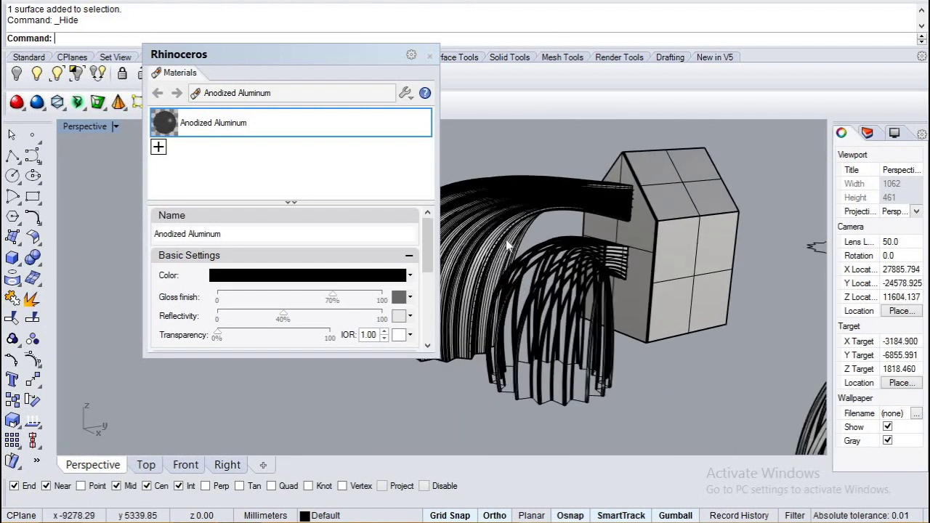
- Assign the Anodized Aluminum material to the gridded rib surface at the front of the large tube
{"action": "left_click", "coordinate": [494, 277]}
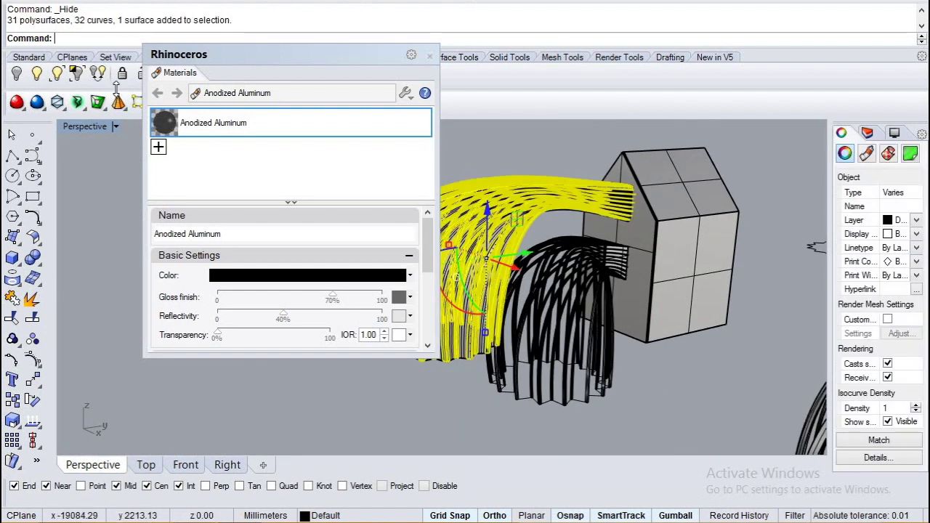
{"action": "left_click", "coordinate": [477, 387]}
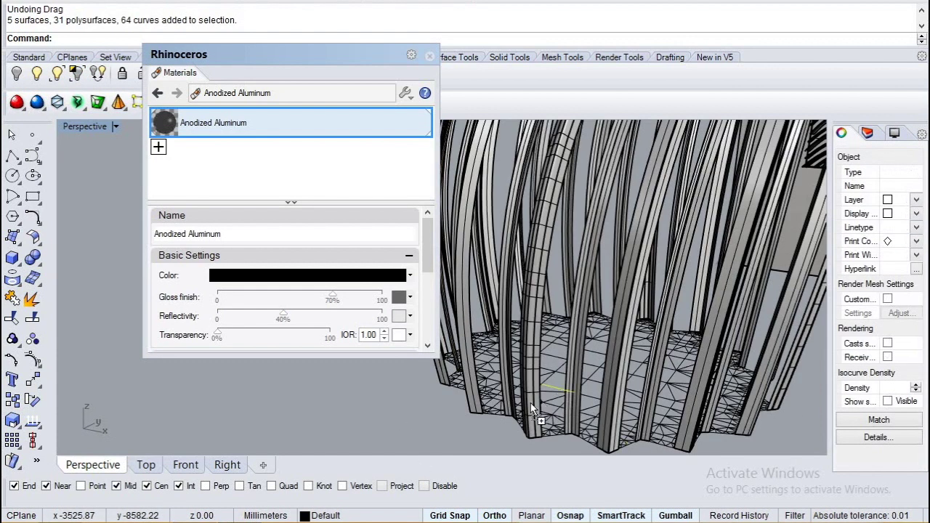
{"action": "left_click", "coordinate": [534, 411]}
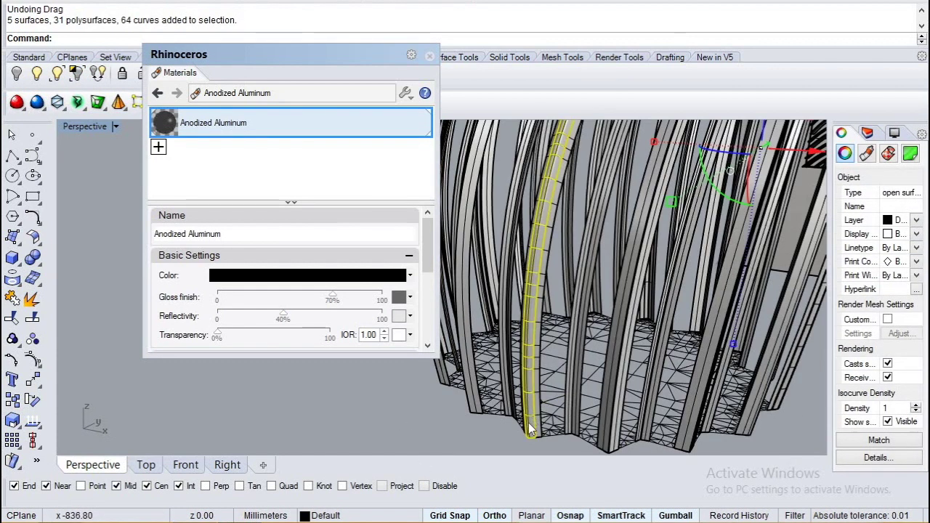
{"action": "left_click", "coordinate": [516, 444]}
{"action": "scroll", "coordinate": [524, 436], "scroll_direction": "up", "scroll_amount": 3}
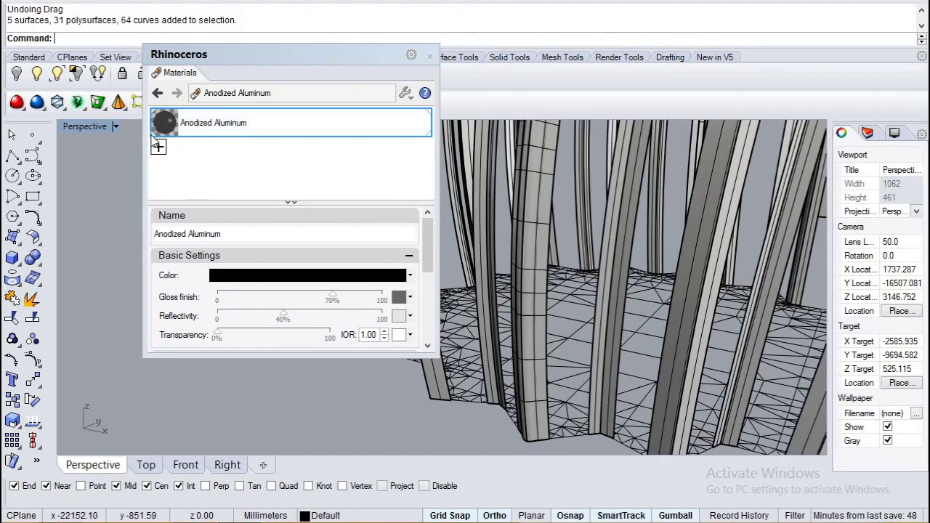
- Assign the Anodized Aluminum material to the gridded rib's polysurface and to the neighboring rib on the large tube
{"action": "left_click_drag", "start_coordinate": [161, 125], "coordinate": [526, 355]}
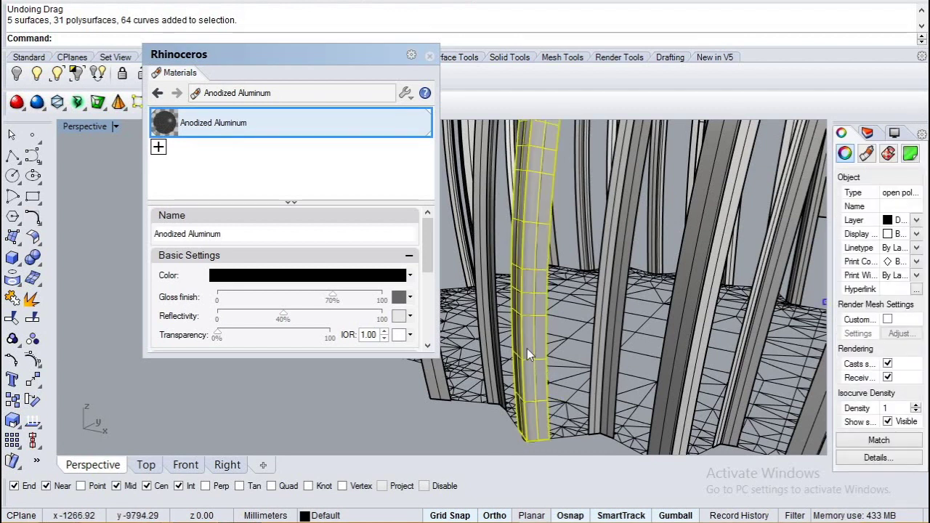
{"action": "left_click_drag", "start_coordinate": [166, 123], "coordinate": [596, 351]}
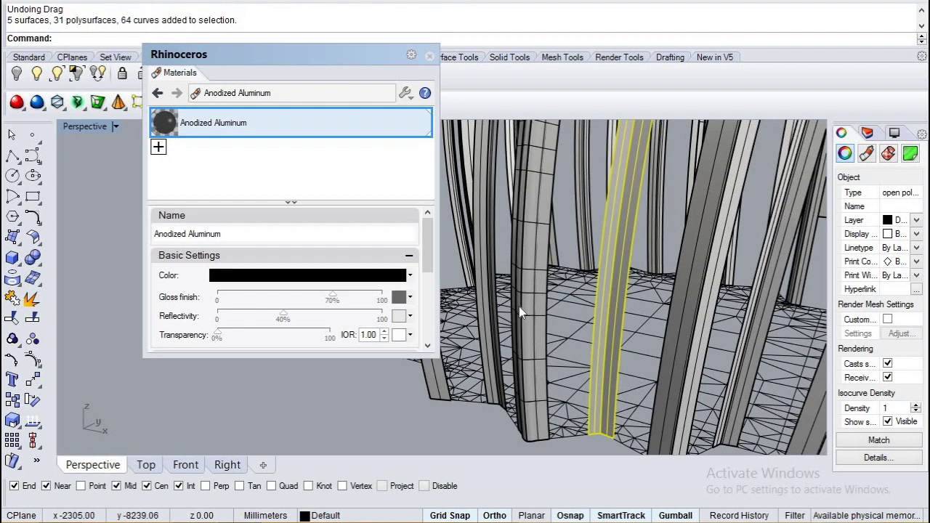
{"action": "left_click", "coordinate": [445, 439]}
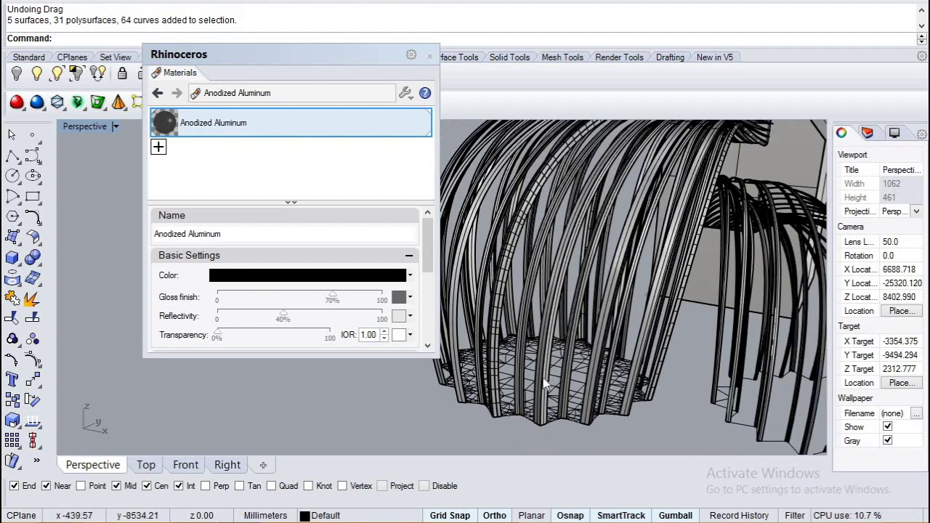
- Move the Materials window down and switch the Perspective viewport to the Rendered display mode
{"action": "scroll", "coordinate": [547, 384], "scroll_direction": "down", "scroll_amount": 6}
{"action": "right_click_drag", "start_coordinate": [585, 405], "coordinate": [634, 439]}
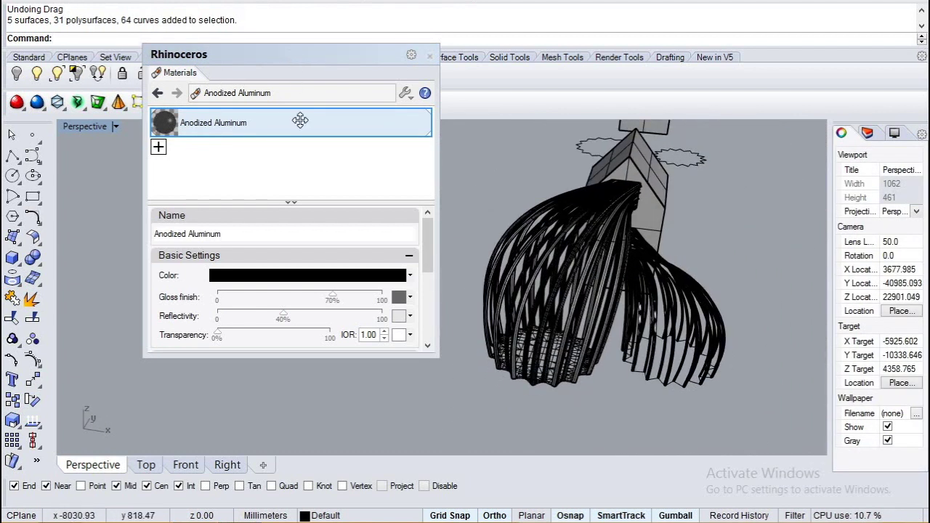
{"action": "left_click_drag", "start_coordinate": [301, 56], "coordinate": [300, 121]}
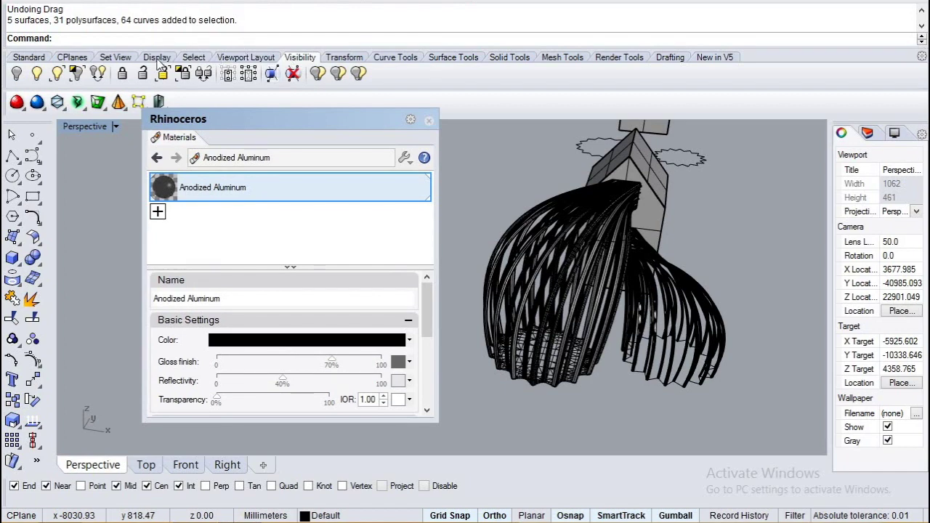
{"action": "left_click", "coordinate": [149, 58]}
{"action": "left_click", "coordinate": [79, 73]}
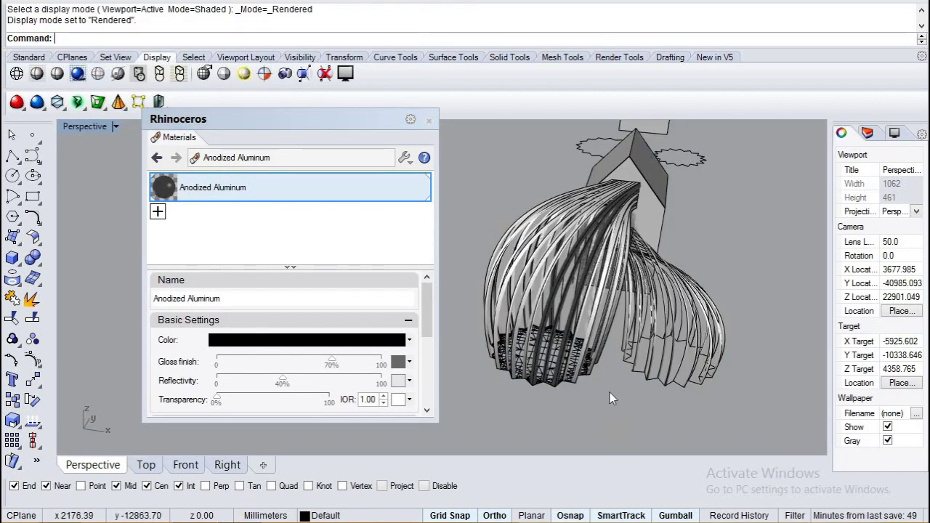
- Assign the Anodized Aluminum material to several neighboring ribs along the outer side of the large tube
{"action": "right_click_drag", "start_coordinate": [529, 348], "coordinate": [445, 163]}
{"action": "scroll", "coordinate": [532, 189], "scroll_direction": "up", "scroll_amount": 6}
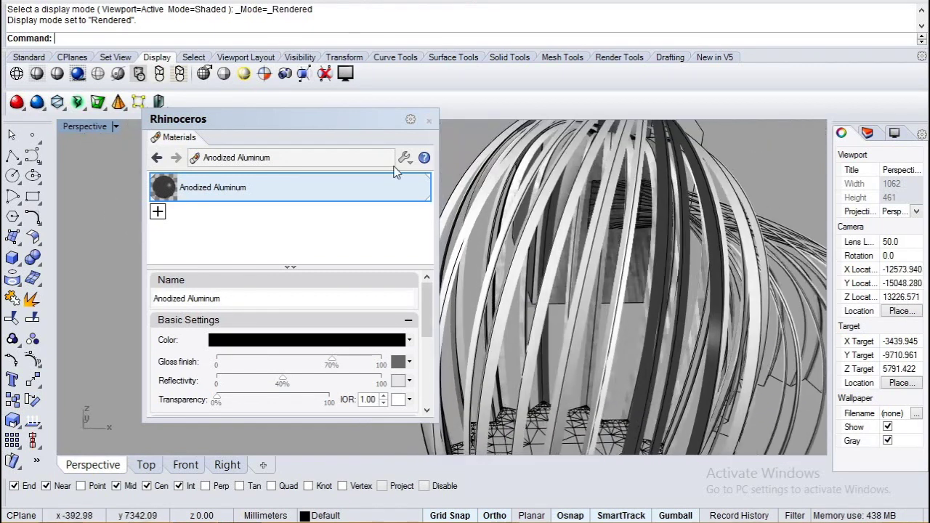
{"action": "left_click_drag", "start_coordinate": [471, 257], "coordinate": [475, 225]}
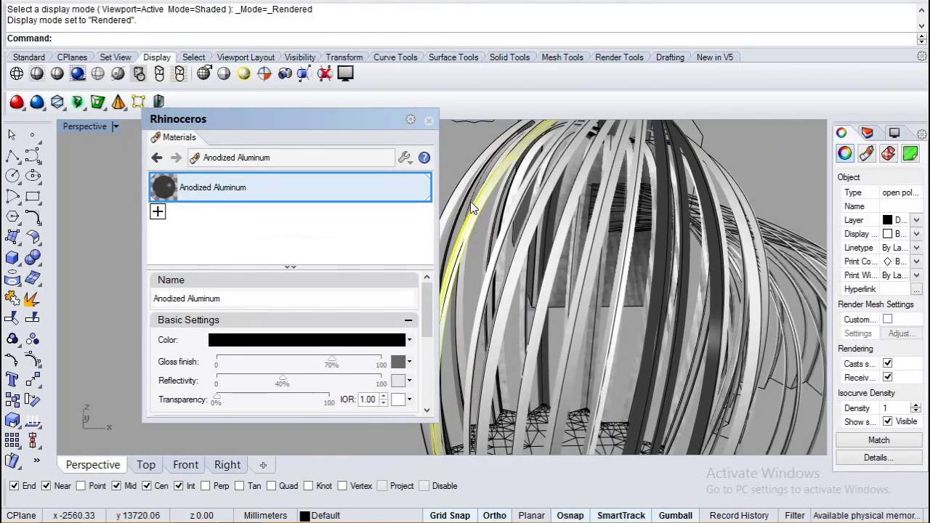
{"action": "left_click_drag", "start_coordinate": [176, 187], "coordinate": [495, 280]}
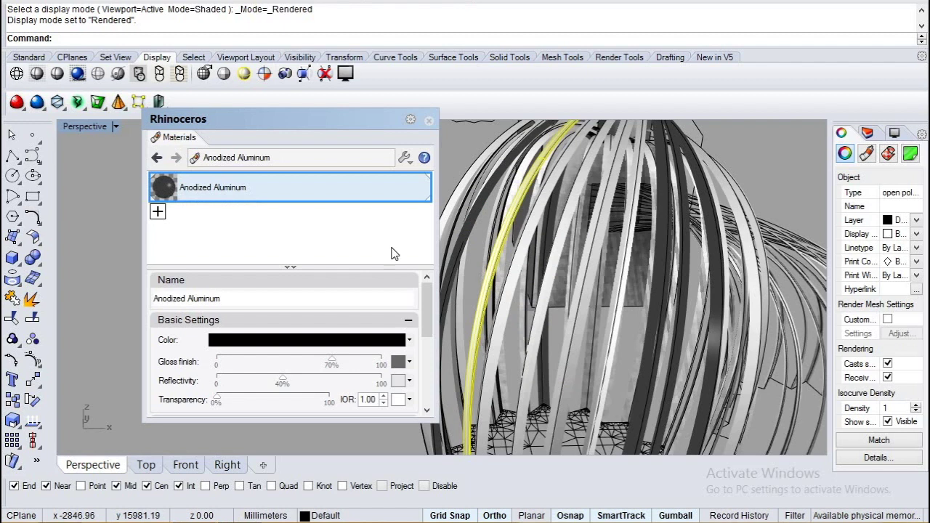
{"action": "left_click_drag", "start_coordinate": [173, 192], "coordinate": [500, 329]}
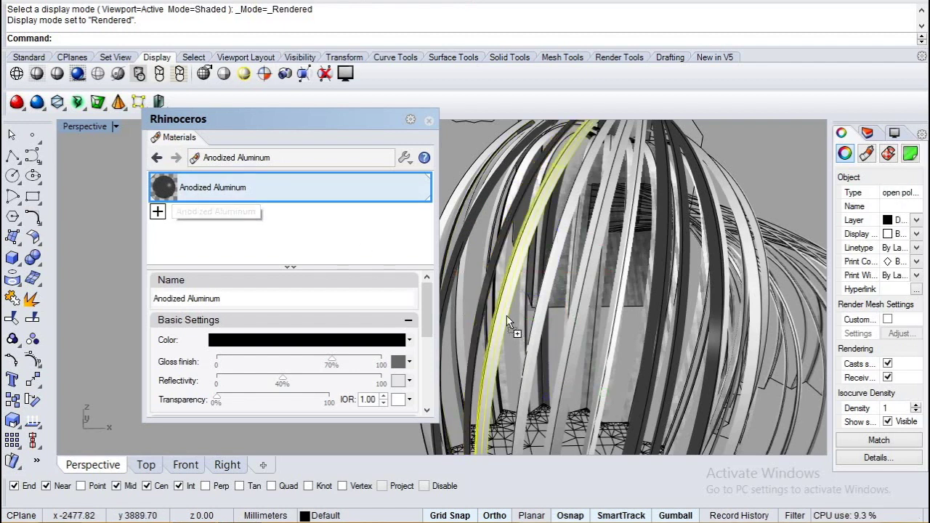
{"action": "right_click_drag", "start_coordinate": [599, 322], "coordinate": [622, 306]}
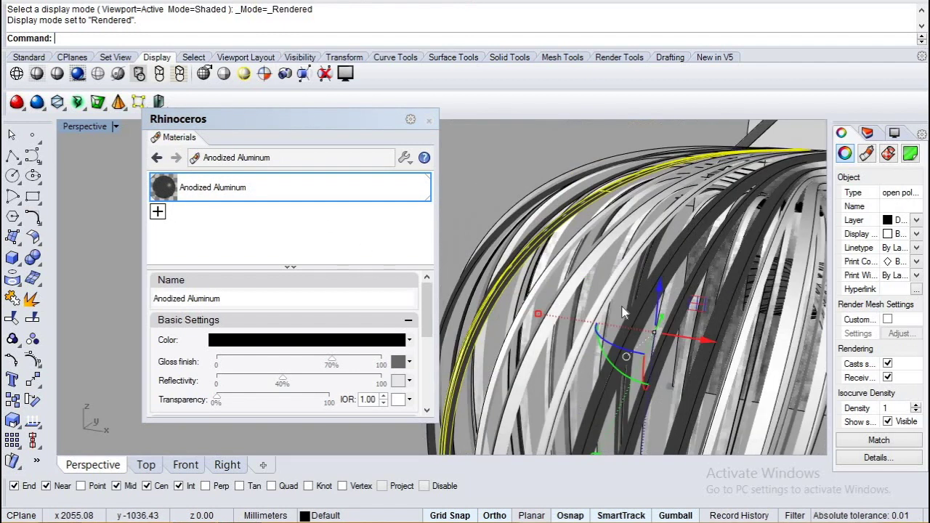
{"action": "scroll", "coordinate": [637, 277], "scroll_direction": "down", "scroll_amount": 4}
{"action": "scroll", "coordinate": [640, 279], "scroll_direction": "up", "scroll_amount": 3}
{"action": "left_click", "coordinate": [558, 162]}
- Assign the Anodized Aluminum material to ribs on the side of the large tube that faces the second tube
{"action": "right_click_drag", "start_coordinate": [546, 241], "coordinate": [571, 253]}
{"action": "scroll", "coordinate": [571, 254], "scroll_direction": "down", "scroll_amount": 5}
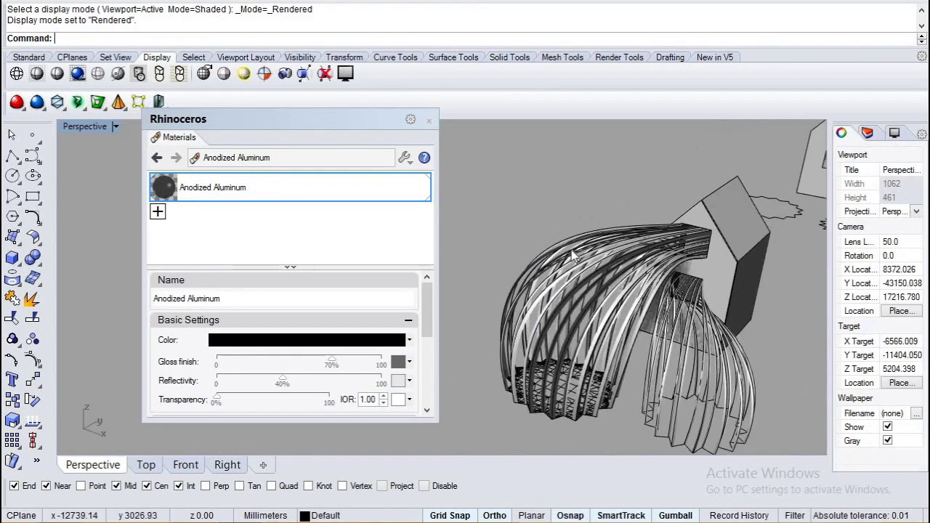
{"action": "scroll", "coordinate": [668, 297], "scroll_direction": "up", "scroll_amount": 5}
{"action": "right_click_drag", "start_coordinate": [669, 295], "coordinate": [512, 284]}
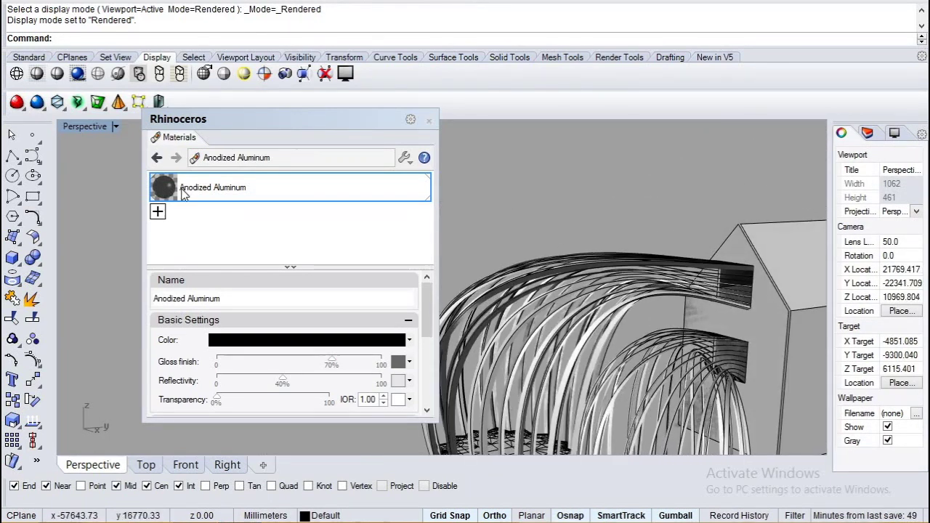
{"action": "left_click", "coordinate": [606, 344]}
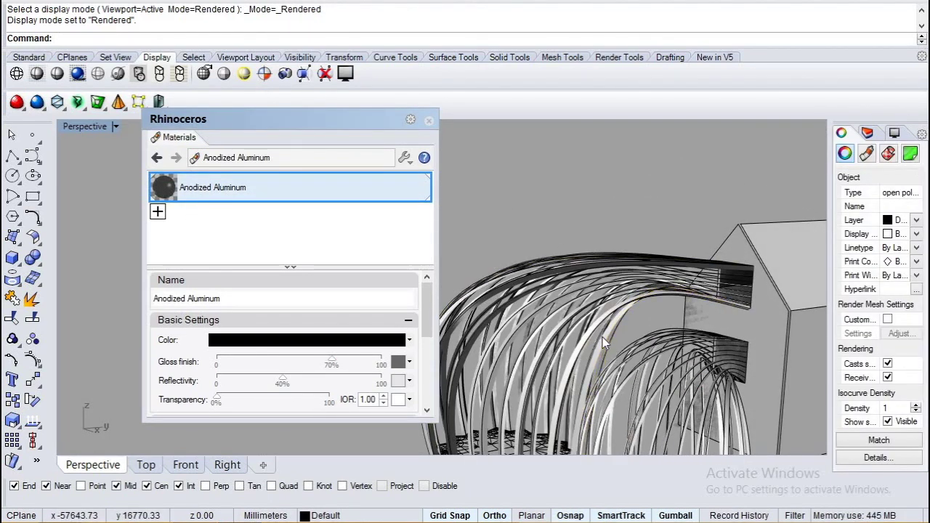
{"action": "left_click", "coordinate": [662, 308]}
{"action": "left_click_drag", "start_coordinate": [665, 255], "coordinate": [623, 229]}
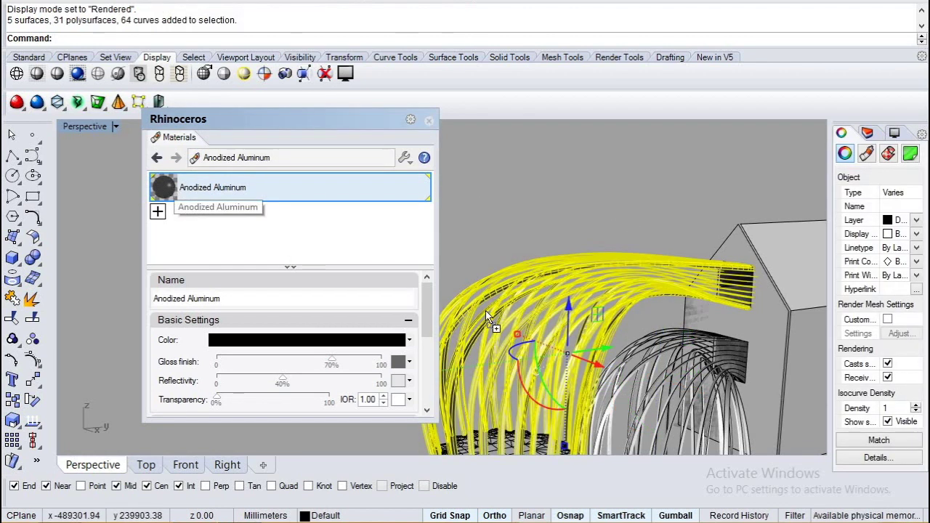
{"action": "left_click_drag", "start_coordinate": [175, 191], "coordinate": [596, 301]}
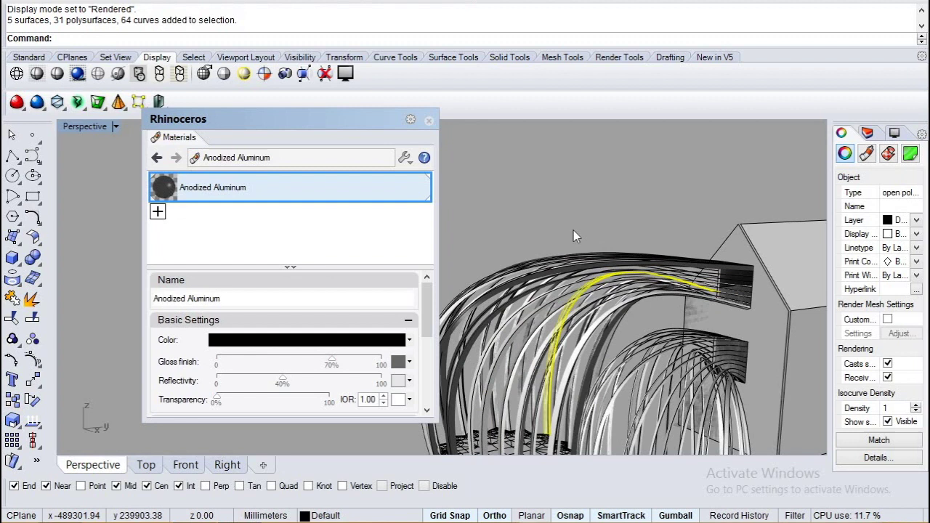
- Assign the Anodized Aluminum material to another rib standing above the gridded base at the front of the large tube
{"action": "scroll", "coordinate": [571, 291], "scroll_direction": "down", "scroll_amount": 5}
{"action": "right_click_drag", "start_coordinate": [568, 290], "coordinate": [574, 319]}
{"action": "scroll", "coordinate": [574, 327], "scroll_direction": "up", "scroll_amount": 10}
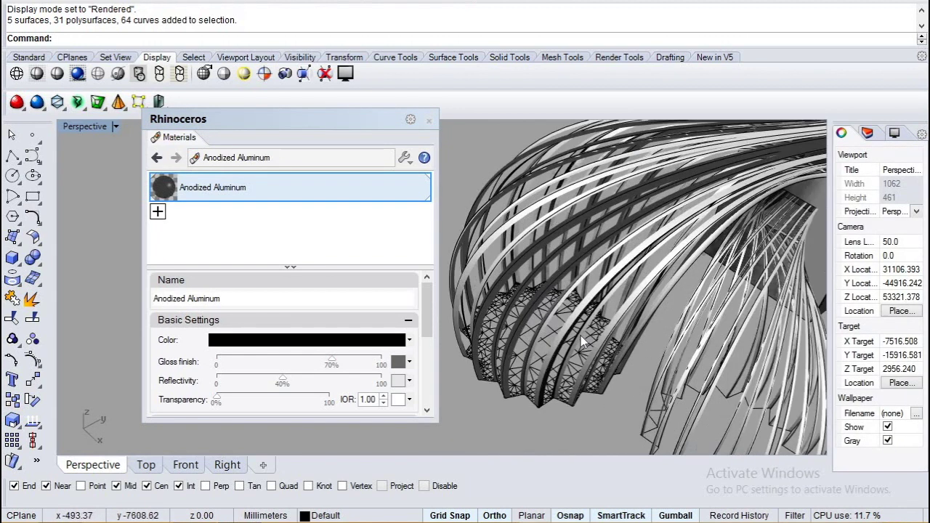
{"action": "scroll", "coordinate": [458, 392], "scroll_direction": "up", "scroll_amount": 4}
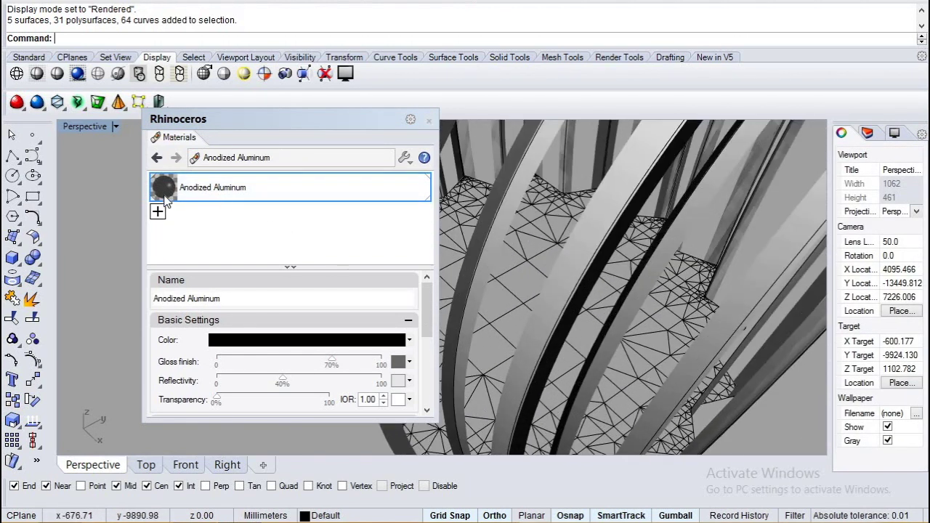
{"action": "left_click", "coordinate": [472, 299]}
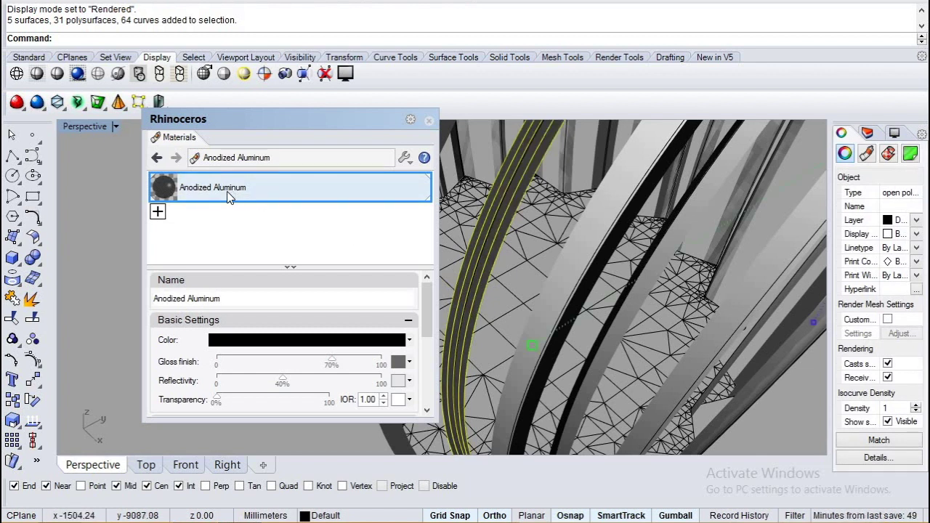
{"action": "left_click_drag", "start_coordinate": [239, 236], "coordinate": [534, 334]}
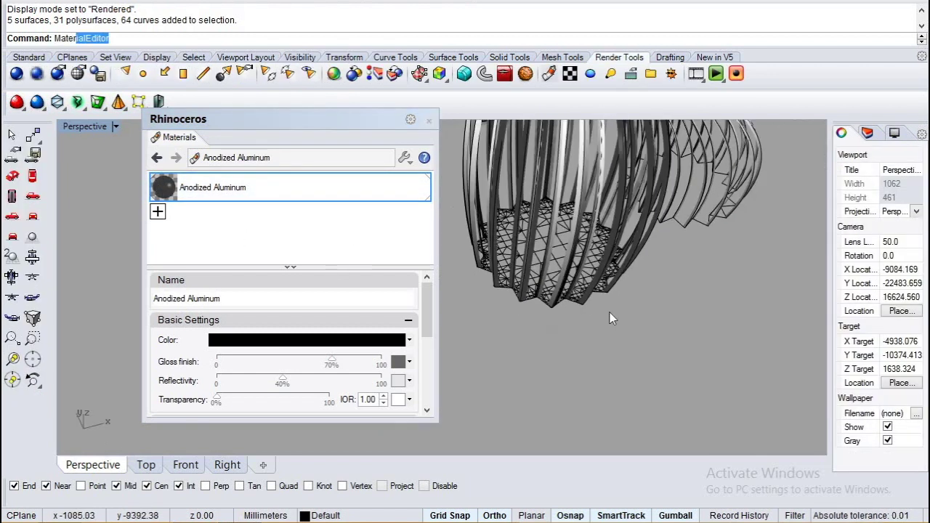
- Match all properties of the second tube's rib group, including material, to a dark rib polysurface on the large tube
{"action": "mouse_move", "coordinate": [610, 313]}
{"action": "right_mouse_down"}
{"action": "mouse_move", "coordinate": [532, 228]}
{"action": "mouse_move", "coordinate": [605, 306]}
{"action": "right_mouse_up"}
{"action": "scroll", "coordinate": [758, 298], "scroll_direction": "up", "scroll_amount": 8}
{"action": "scroll", "coordinate": [595, 302], "scroll_direction": "down", "scroll_amount": 4}
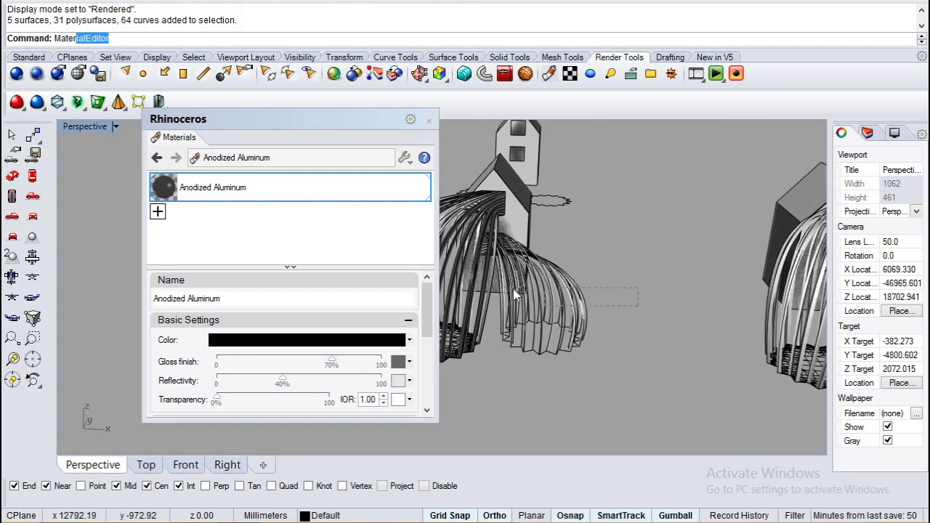
{"action": "left_click", "coordinate": [494, 309]}
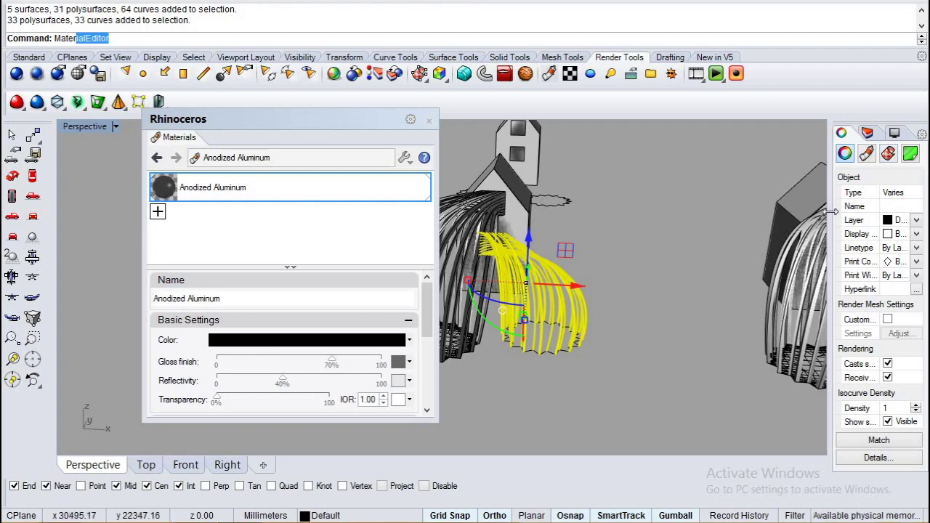
{"action": "left_click_drag", "start_coordinate": [731, 197], "coordinate": [733, 199]}
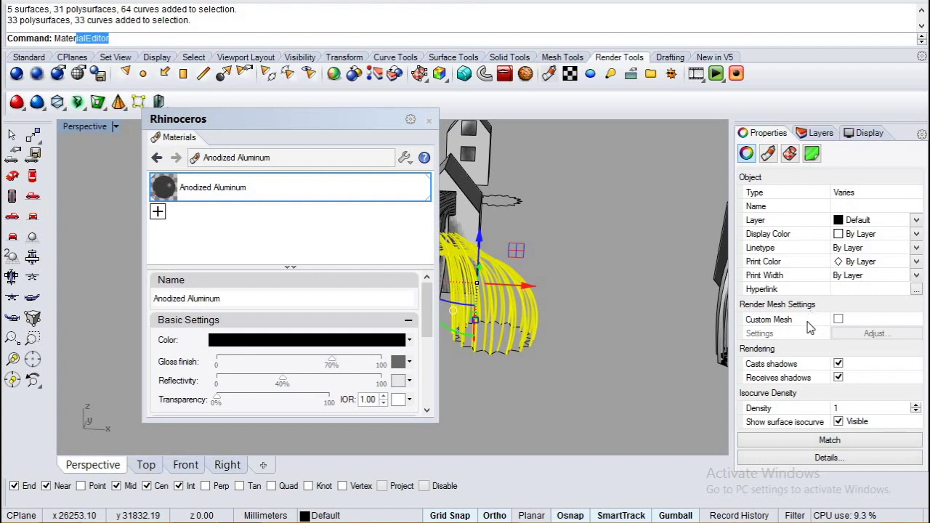
{"action": "left_click", "coordinate": [850, 442]}
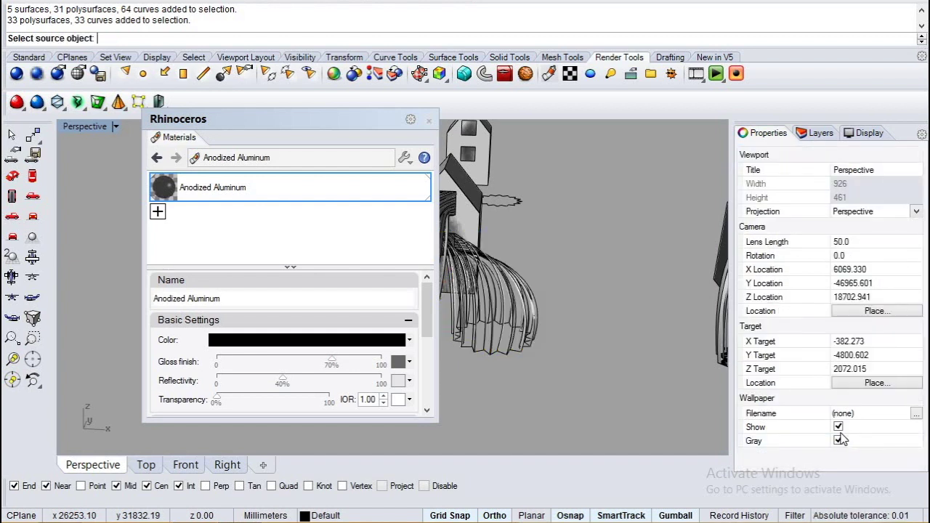
{"action": "scroll", "coordinate": [636, 340], "scroll_direction": "down", "scroll_amount": 2}
{"action": "scroll", "coordinate": [657, 362], "scroll_direction": "up", "scroll_amount": 5}
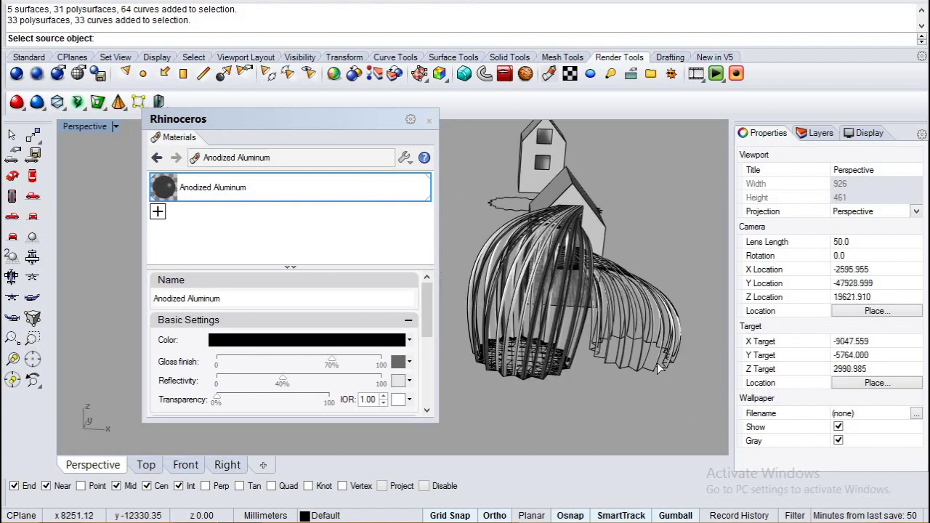
{"action": "scroll", "coordinate": [528, 337], "scroll_direction": "down", "scroll_amount": 2}
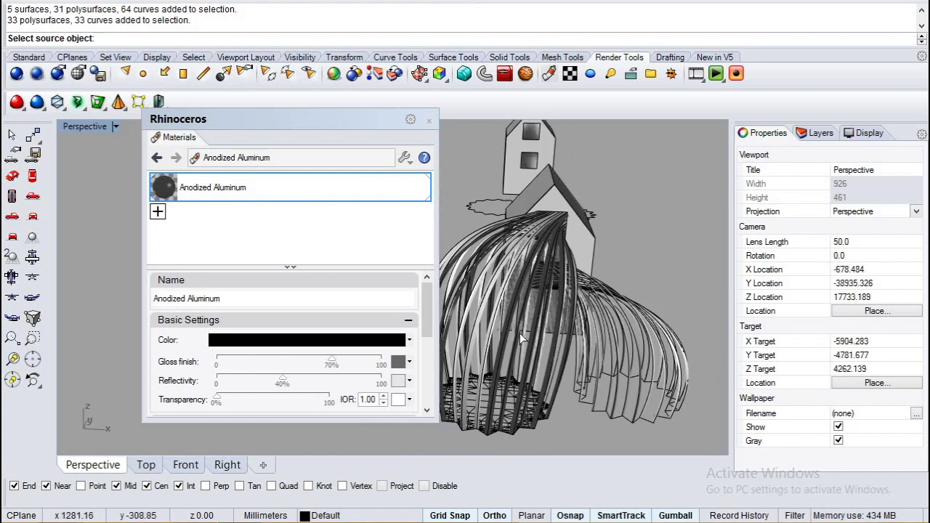
{"action": "left_click", "coordinate": [542, 347]}
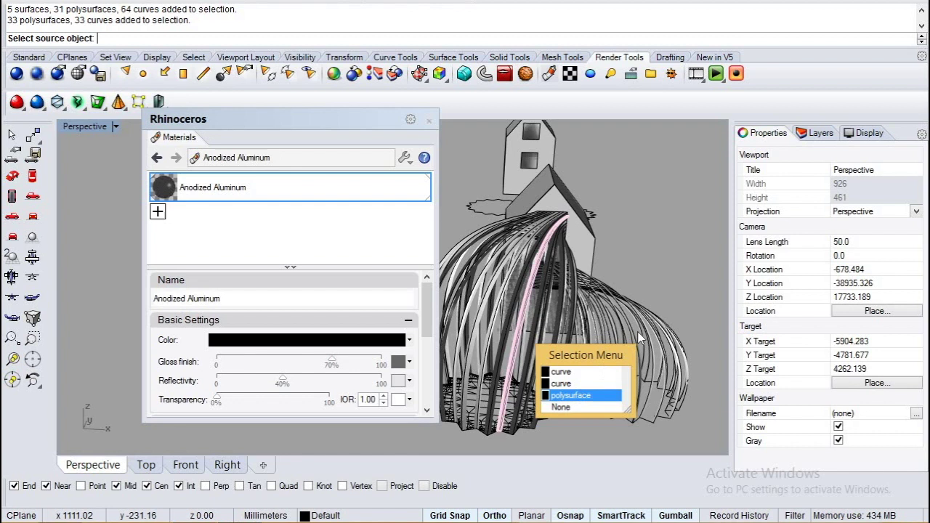
{"action": "left_click", "coordinate": [571, 395]}
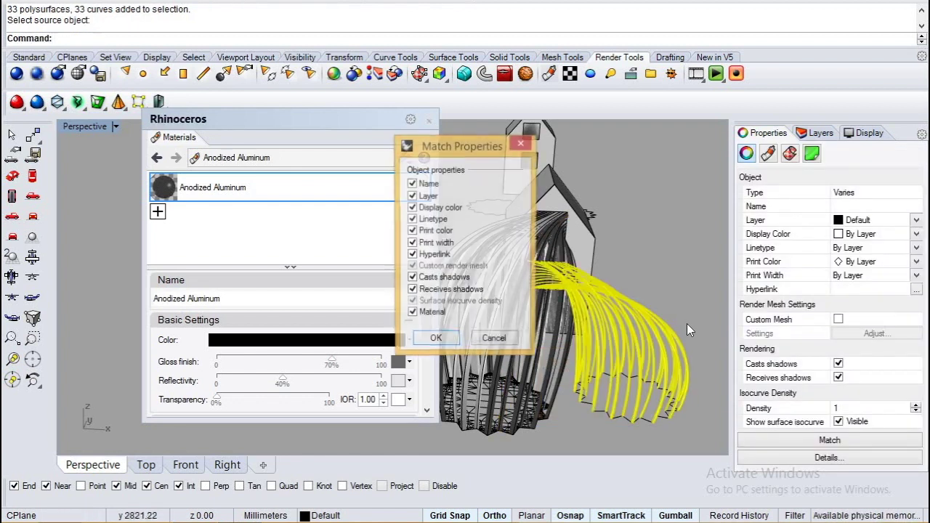
{"action": "left_click", "coordinate": [444, 343]}
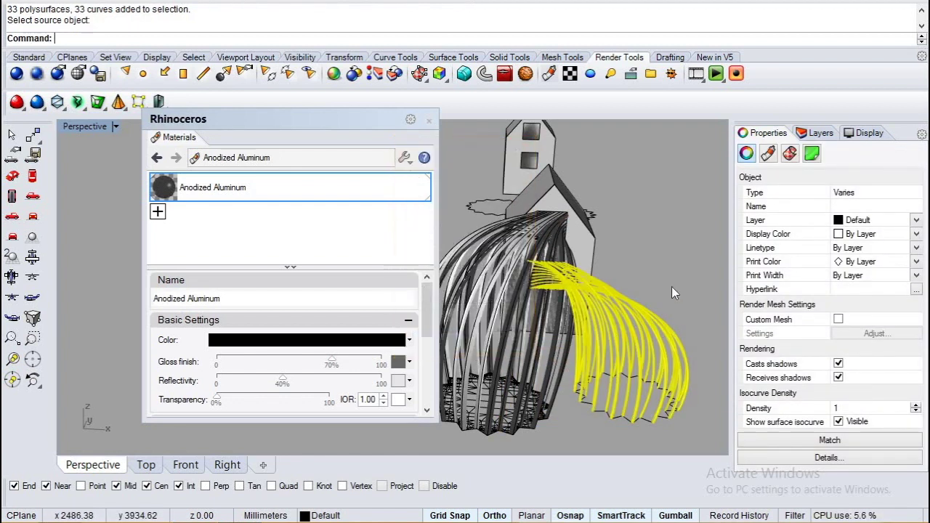
{"action": "left_click", "coordinate": [616, 421]}
- Examine the ribs of both tubes up close and from several angles to check which still lack the dark material
{"action": "scroll", "coordinate": [616, 421], "scroll_direction": "up", "scroll_amount": 15}
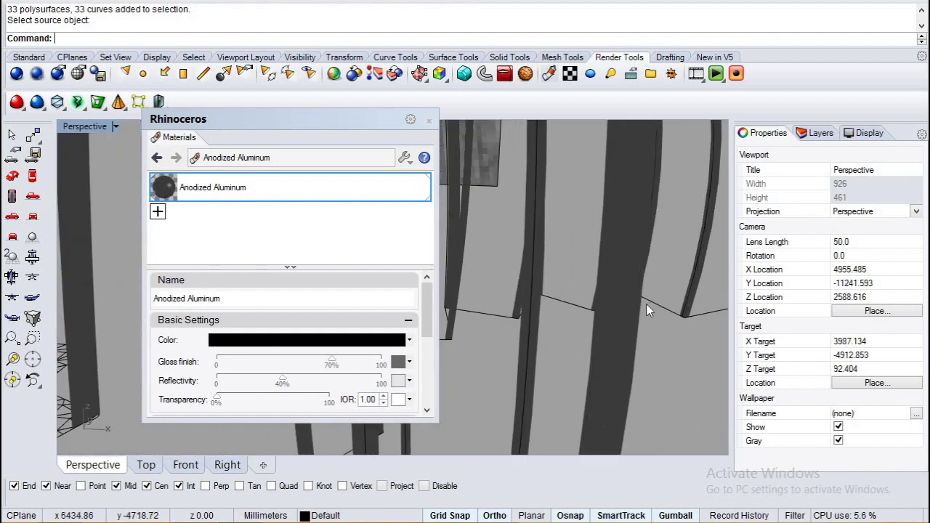
{"action": "scroll", "coordinate": [646, 308], "scroll_direction": "down", "scroll_amount": 8}
{"action": "scroll", "coordinate": [652, 320], "scroll_direction": "down", "scroll_amount": 5}
{"action": "scroll", "coordinate": [558, 305], "scroll_direction": "up", "scroll_amount": 3}
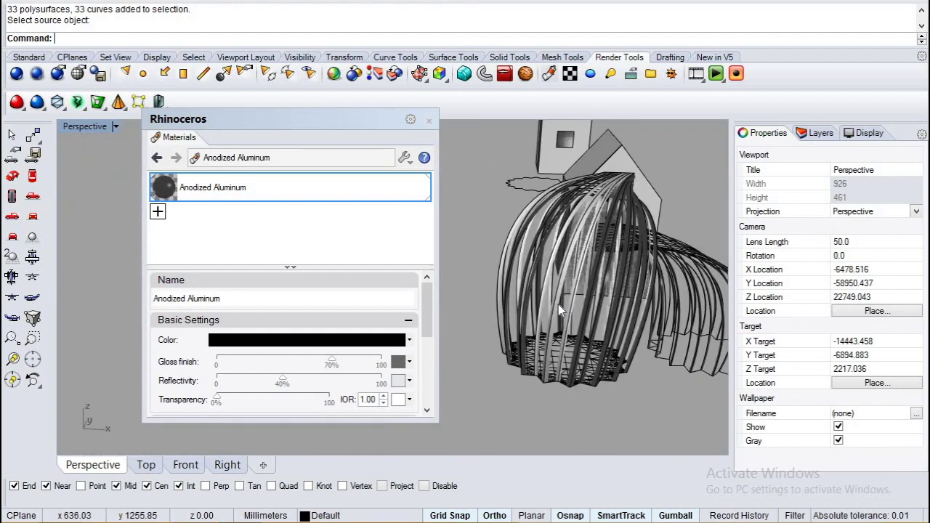
{"action": "left_click", "coordinate": [553, 296]}
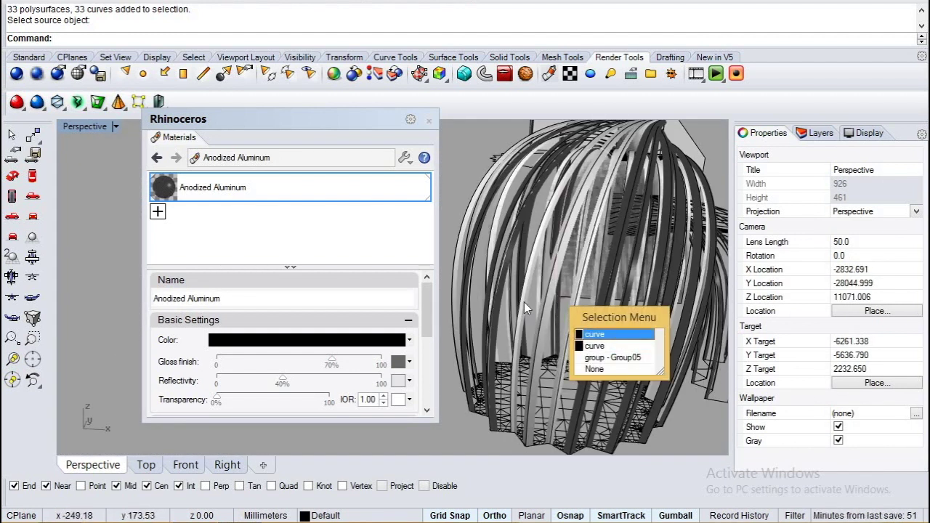
{"action": "left_click", "coordinate": [463, 183]}
{"action": "scroll", "coordinate": [630, 308], "scroll_direction": "down", "scroll_amount": 12}
{"action": "right_click_drag", "start_coordinate": [583, 359], "coordinate": [512, 392]}
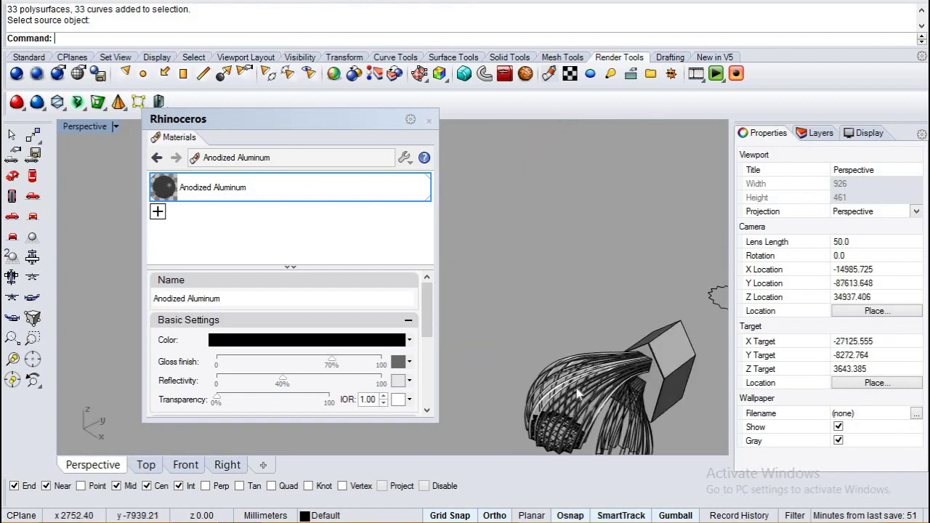
{"action": "scroll", "coordinate": [596, 411], "scroll_direction": "up", "scroll_amount": 6}
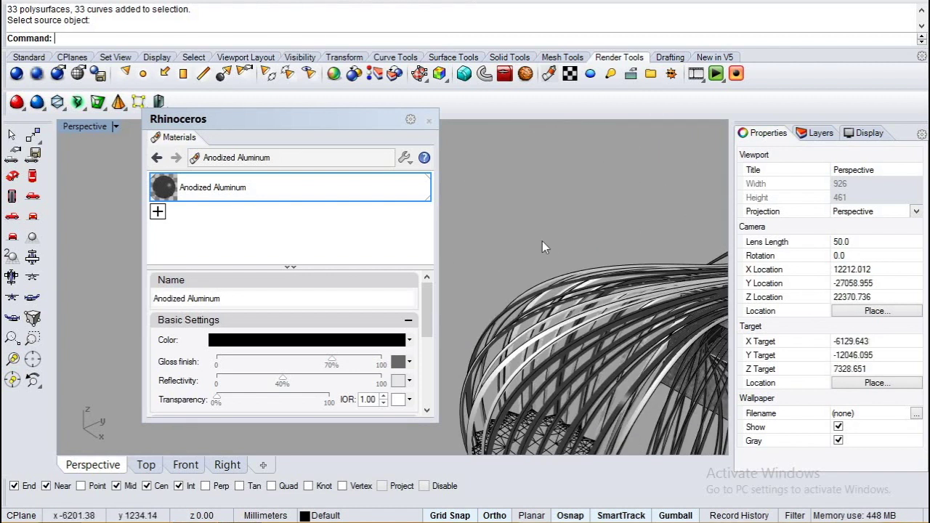
{"action": "scroll", "coordinate": [543, 243], "scroll_direction": "down", "scroll_amount": 12}
{"action": "scroll", "coordinate": [628, 308], "scroll_direction": "up", "scroll_amount": 4}
{"action": "scroll", "coordinate": [569, 308], "scroll_direction": "up", "scroll_amount": 3}
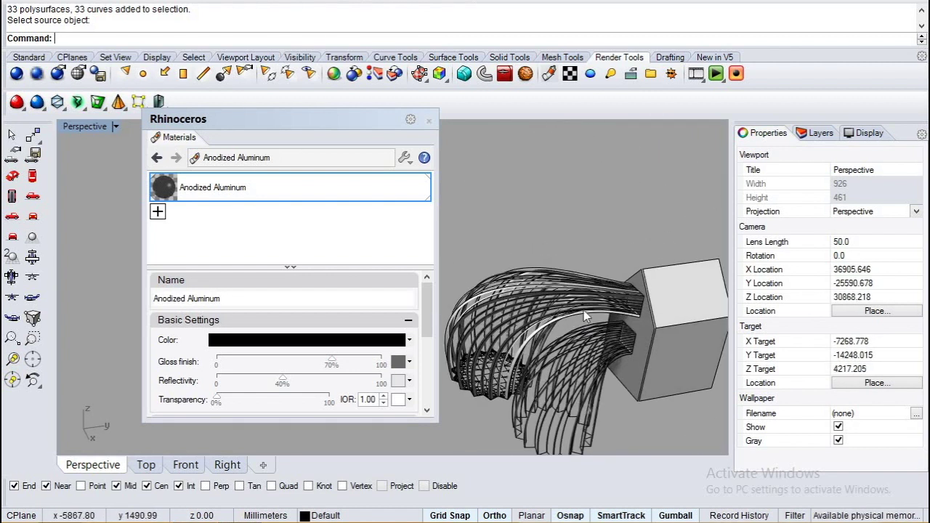
- Match all properties of the large tube's rib group, including material, to a dark rib polysurface on the second tube
{"action": "left_click", "coordinate": [584, 311]}
{"action": "key", "text": "Escape"}
{"action": "left_click", "coordinate": [585, 319]}
{"action": "key", "text": "Escape"}
{"action": "scroll", "coordinate": [593, 332], "scroll_direction": "up", "scroll_amount": 2}
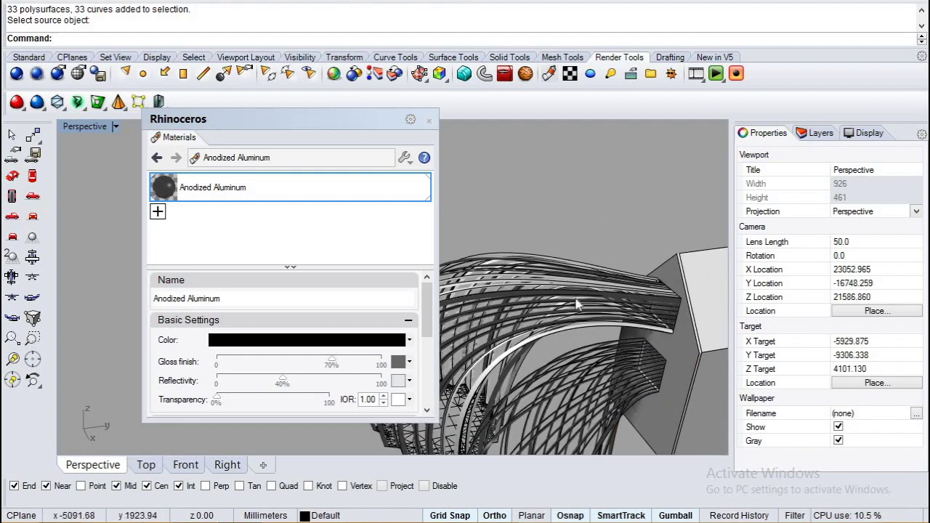
{"action": "left_click", "coordinate": [593, 285]}
{"action": "scroll", "coordinate": [625, 313], "scroll_direction": "down", "scroll_amount": 3}
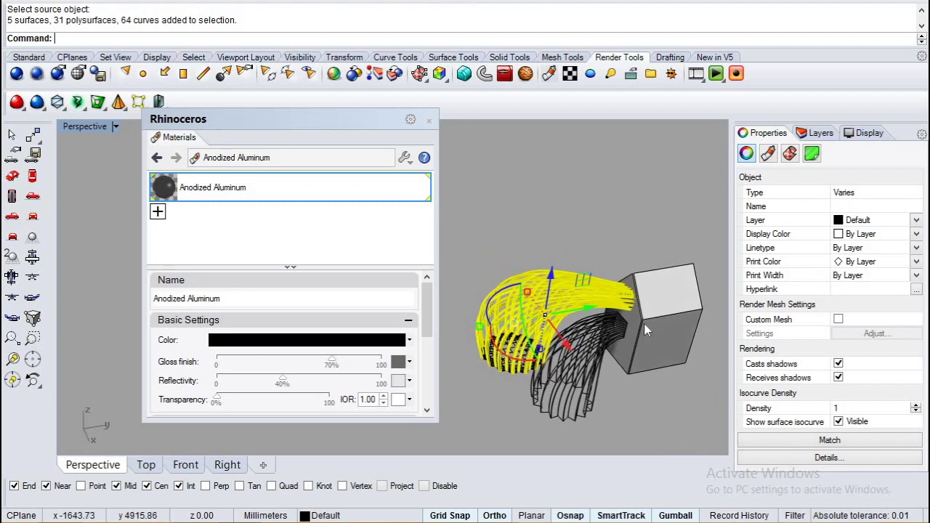
{"action": "left_click", "coordinate": [829, 443]}
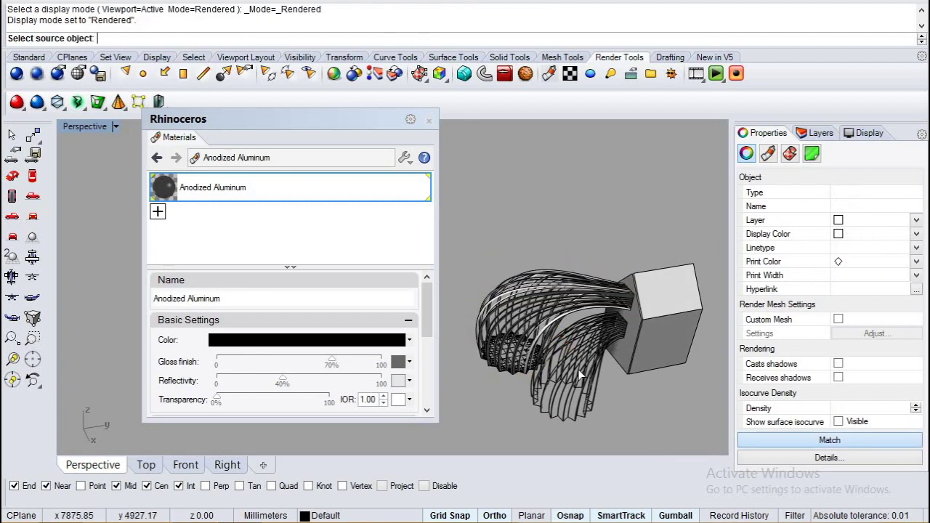
{"action": "left_click", "coordinate": [581, 396]}
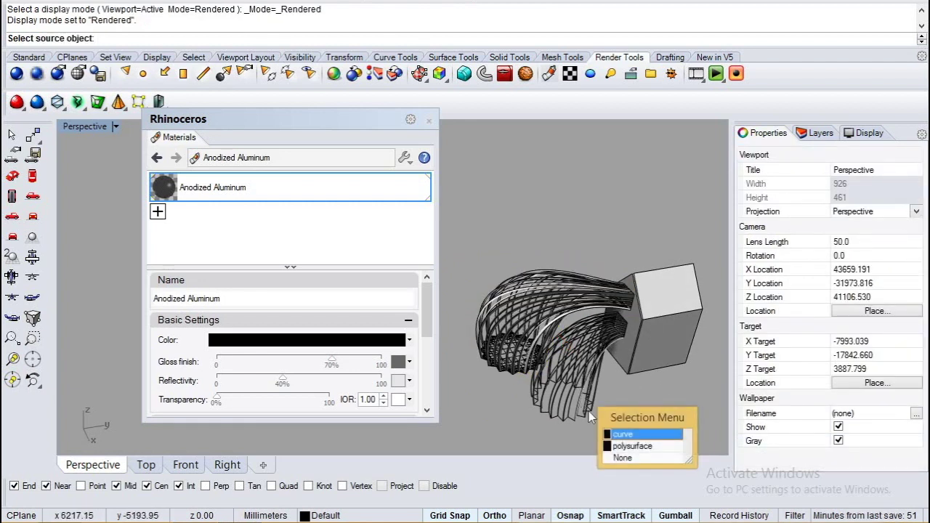
{"action": "left_click", "coordinate": [637, 448]}
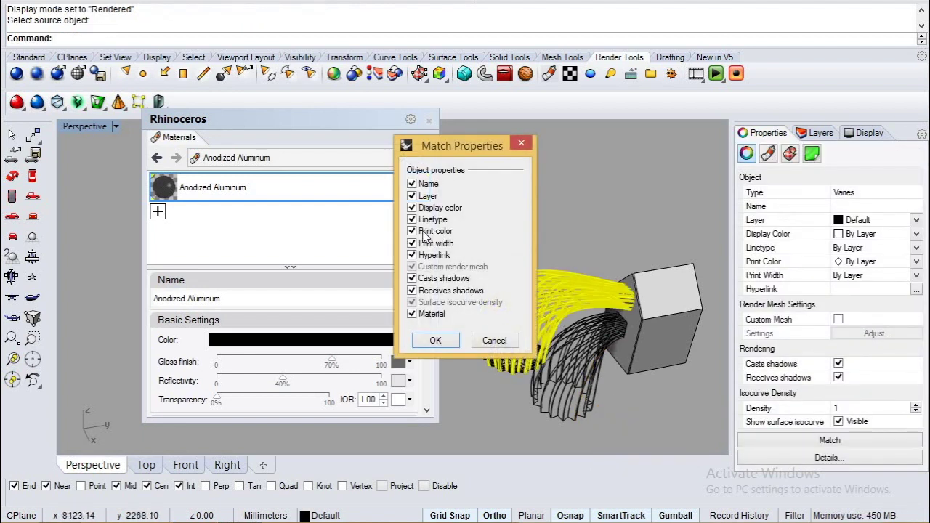
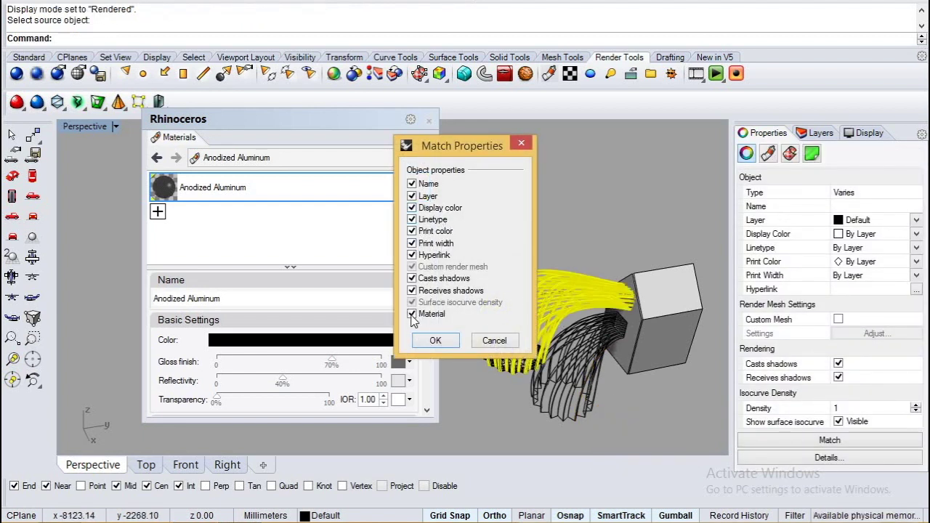
{"action": "left_click", "coordinate": [435, 341]}
- Add the Glass material from the Transparent folder of the Render Content library to the materials list
{"action": "scroll", "coordinate": [559, 299], "scroll_direction": "up", "scroll_amount": 3}
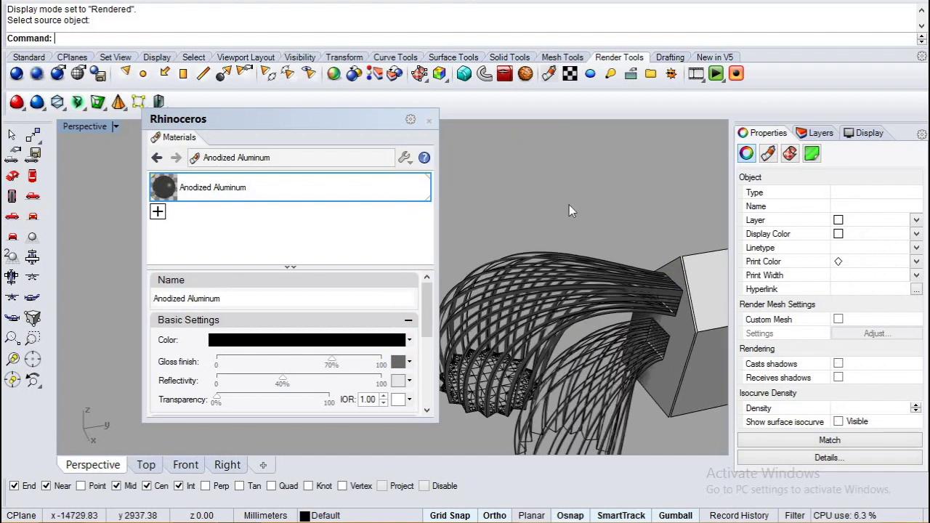
{"action": "scroll", "coordinate": [562, 300], "scroll_direction": "up", "scroll_amount": 4}
{"action": "right_click_drag", "start_coordinate": [561, 294], "coordinate": [608, 273]}
{"action": "scroll", "coordinate": [610, 272], "scroll_direction": "down", "scroll_amount": 6}
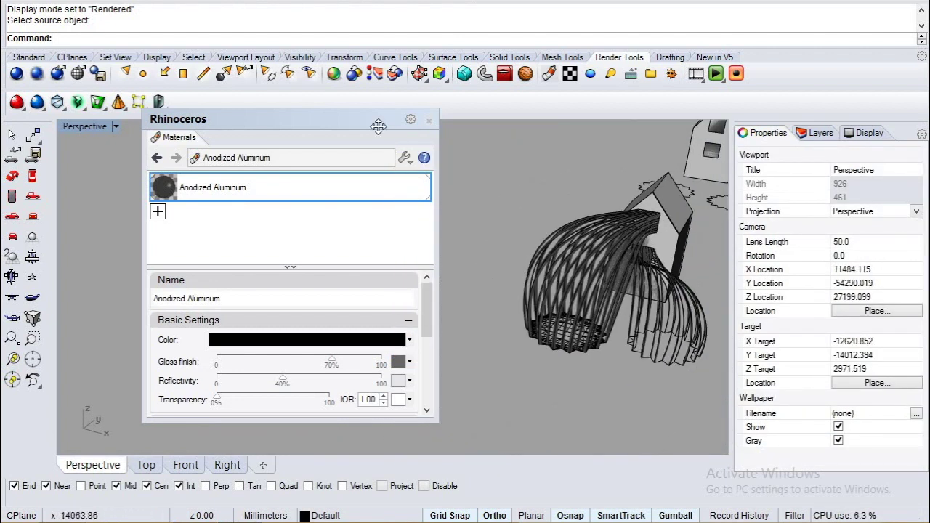
{"action": "left_click", "coordinate": [158, 211]}
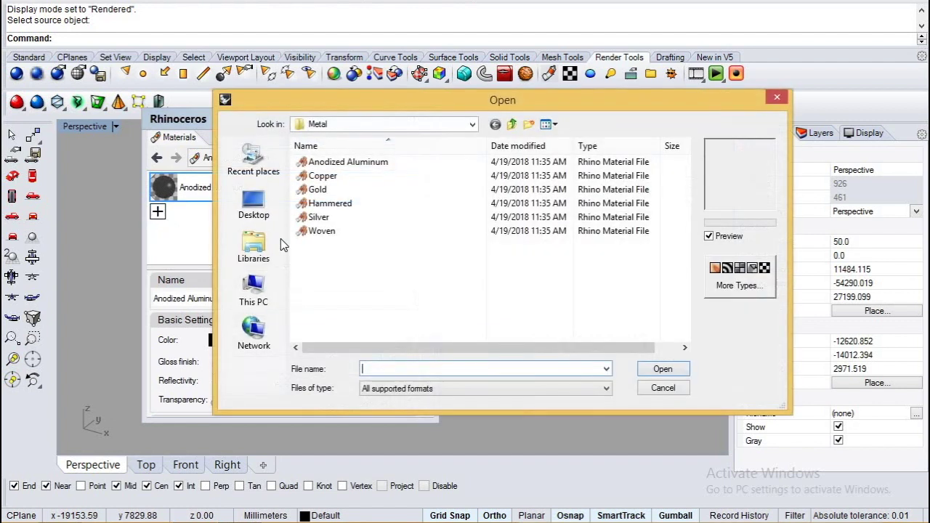
{"action": "left_click", "coordinate": [473, 126]}
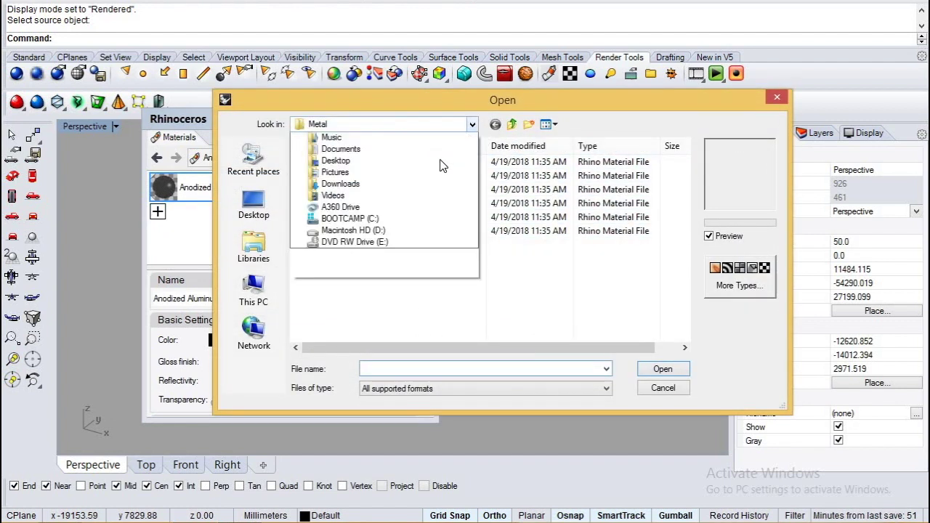
{"action": "left_click", "coordinate": [378, 280]}
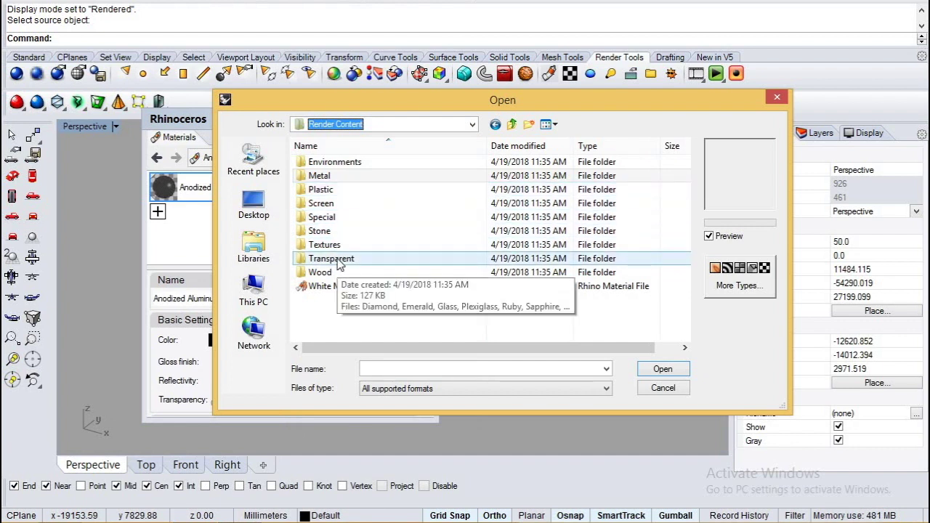
{"action": "left_click", "coordinate": [337, 262]}
{"action": "double_click", "coordinate": [338, 262]}
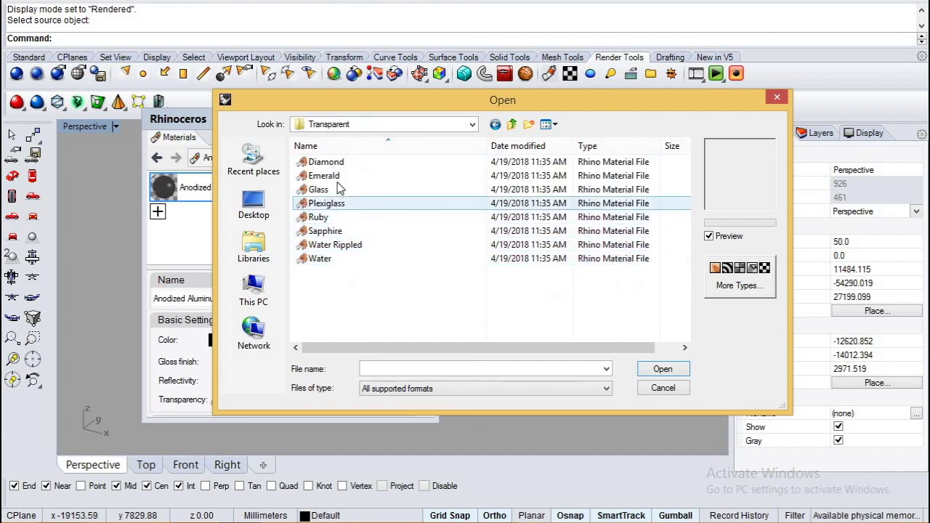
{"action": "left_click", "coordinate": [331, 188]}
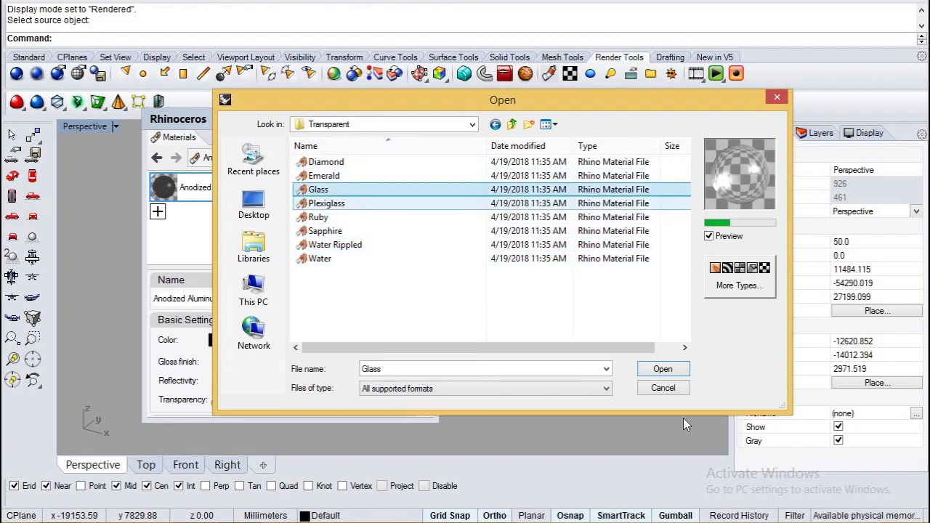
{"action": "left_click", "coordinate": [661, 369]}
{"action": "left_click_drag", "start_coordinate": [436, 251], "coordinate": [430, 251]}
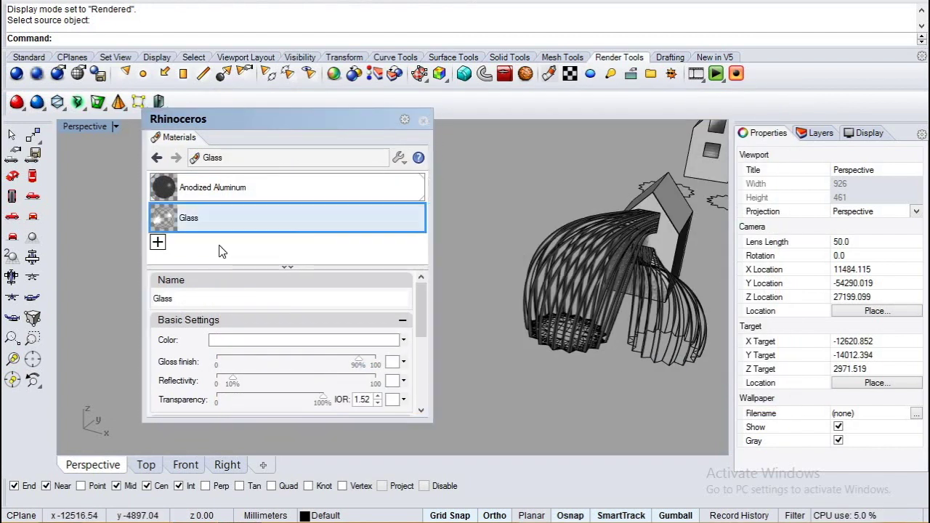
- Show the hidden tube surfaces and assign the Glass material to the large tube's surface
{"action": "left_click", "coordinate": [30, 60]}
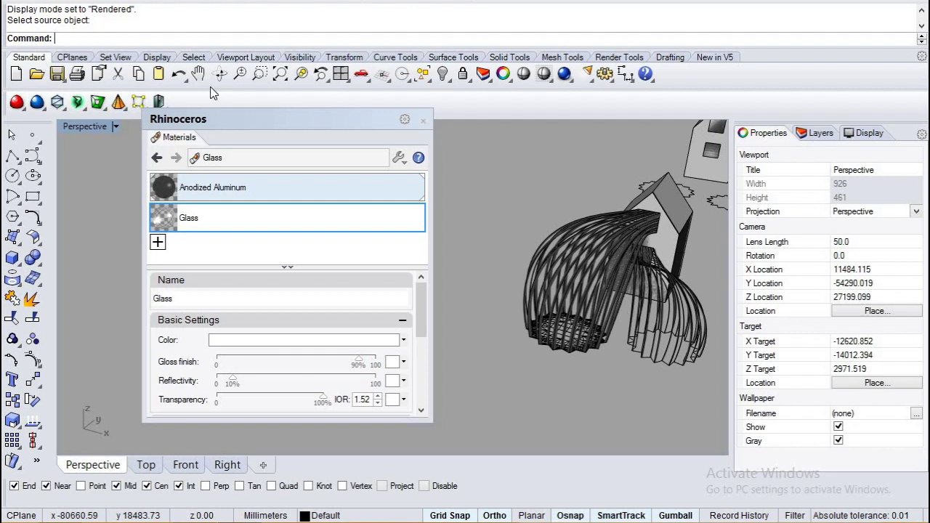
{"action": "left_click", "coordinate": [300, 58]}
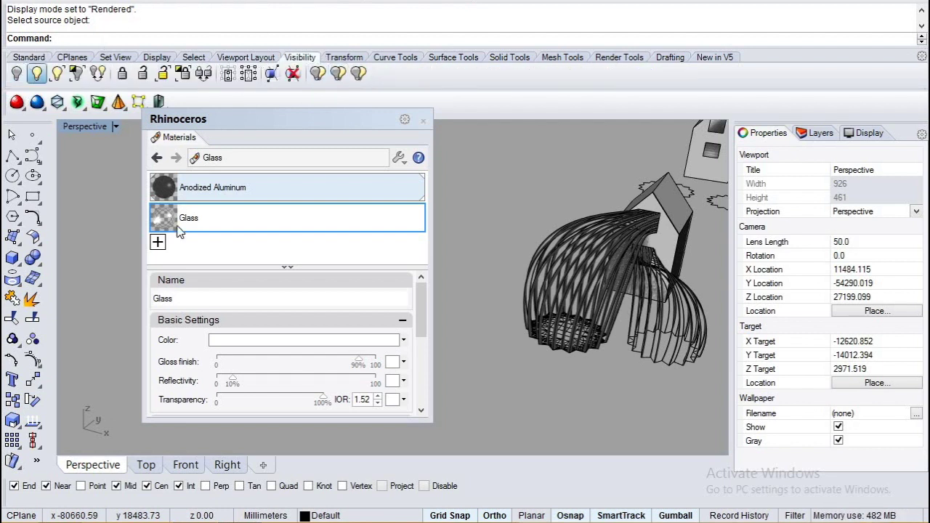
{"action": "left_click_drag", "start_coordinate": [218, 229], "coordinate": [586, 329]}
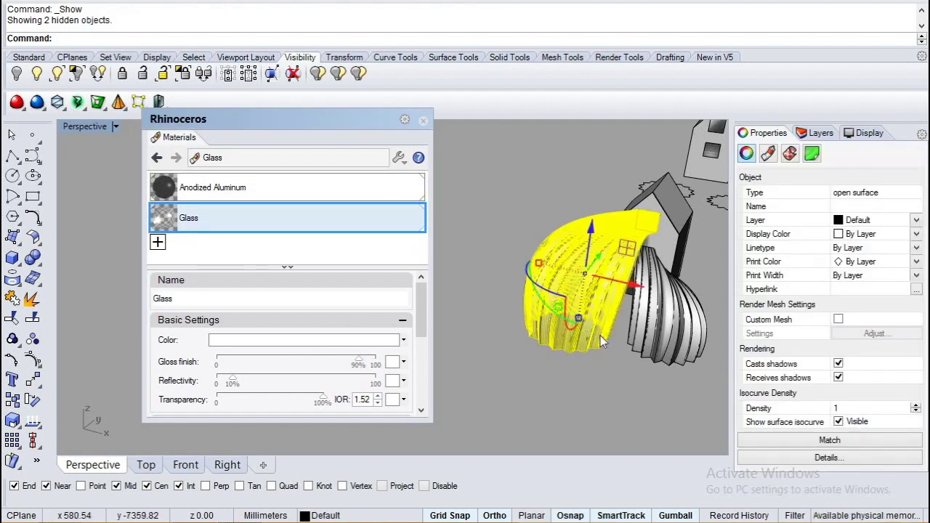
{"action": "left_click", "coordinate": [617, 379]}
- Assign the Glass material to the second tube's pleated surface
{"action": "right_click_drag", "start_coordinate": [617, 378], "coordinate": [629, 312]}
{"action": "scroll", "coordinate": [629, 312], "scroll_direction": "up", "scroll_amount": 5}
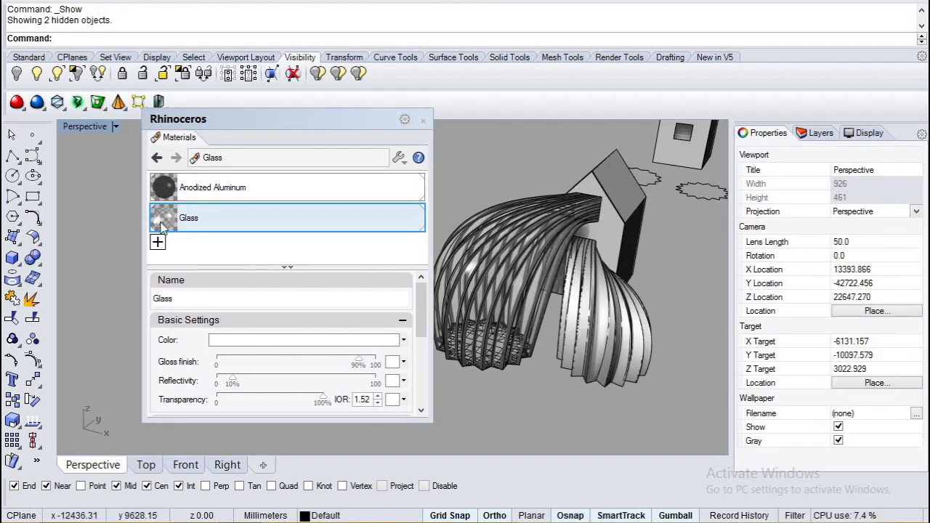
{"action": "left_click_drag", "start_coordinate": [159, 219], "coordinate": [625, 377]}
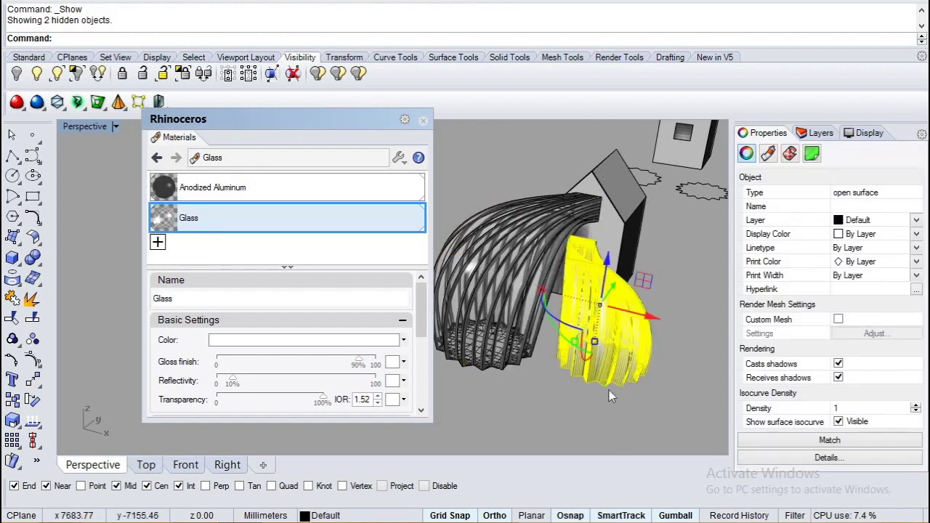
{"action": "left_click", "coordinate": [609, 390]}
{"action": "right_click_drag", "start_coordinate": [609, 390], "coordinate": [564, 255]}
{"action": "left_click", "coordinate": [565, 254]}
{"action": "scroll", "coordinate": [565, 255], "scroll_direction": "up", "scroll_amount": 4}
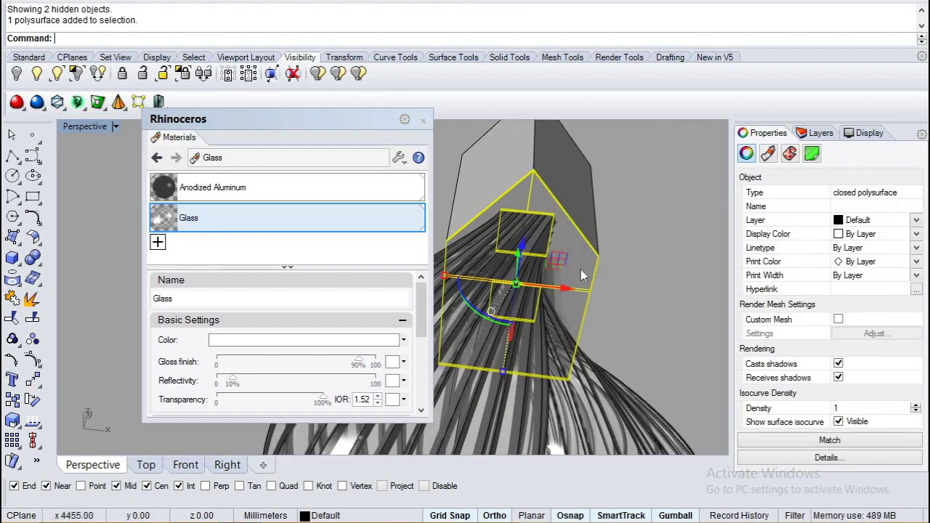
{"action": "key", "text": "Escape"}
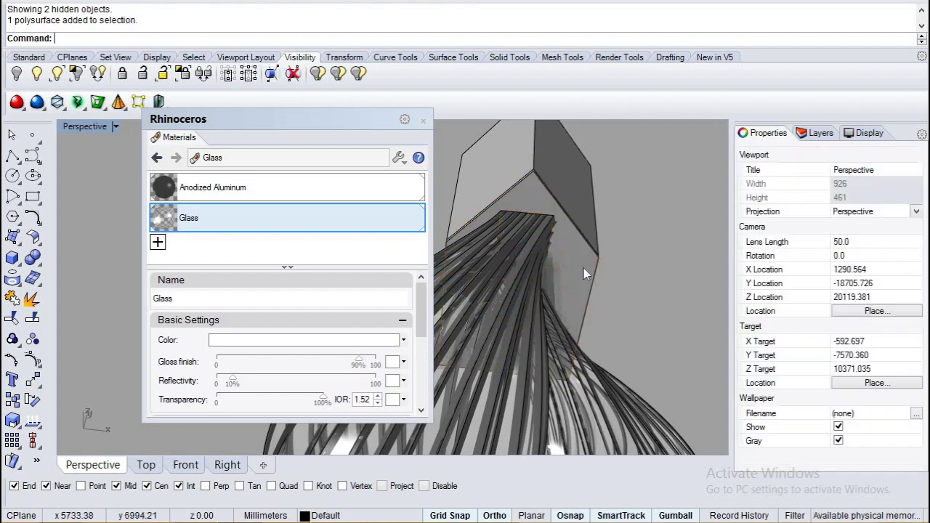
{"action": "left_click", "coordinate": [584, 269]}
{"action": "key", "text": "Escape"}
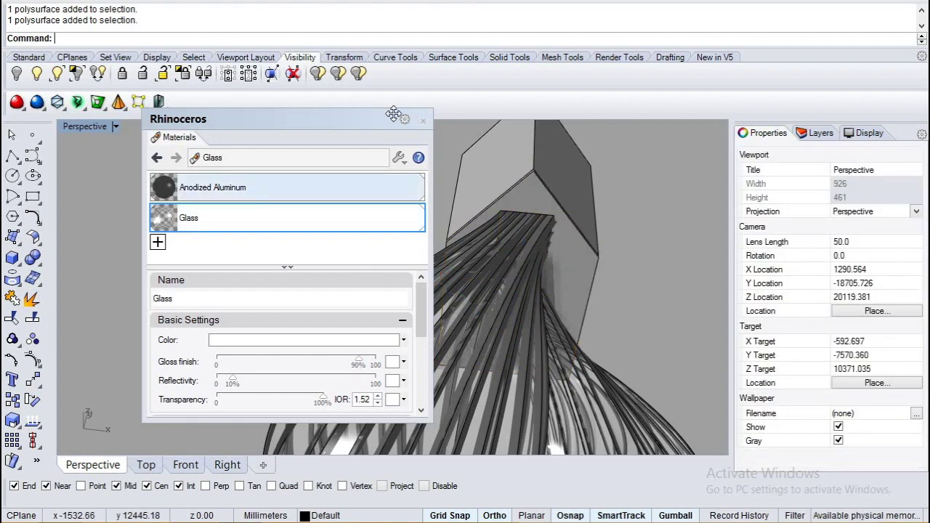
- Preview several materials in the library's Stone folder and add Brick to the materials list
{"action": "left_click", "coordinate": [162, 243]}
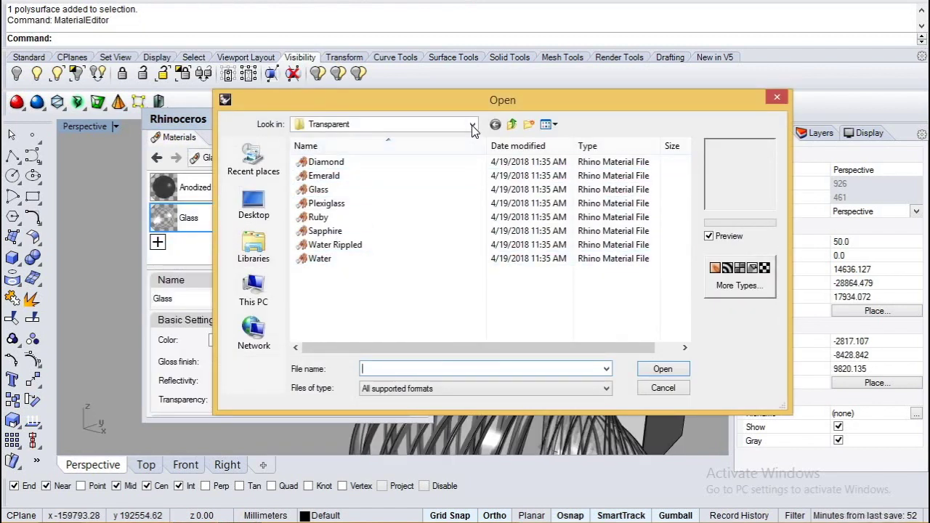
{"action": "left_click", "coordinate": [472, 124]}
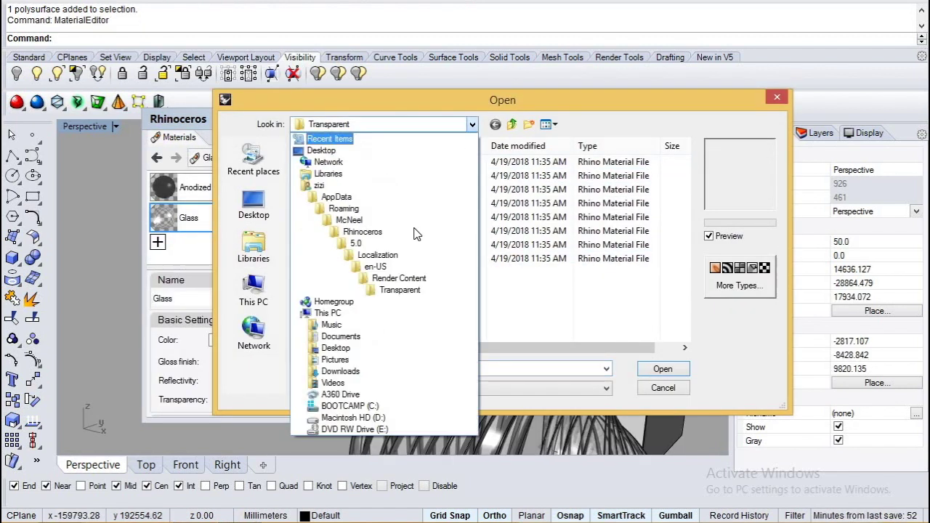
{"action": "left_click", "coordinate": [392, 279]}
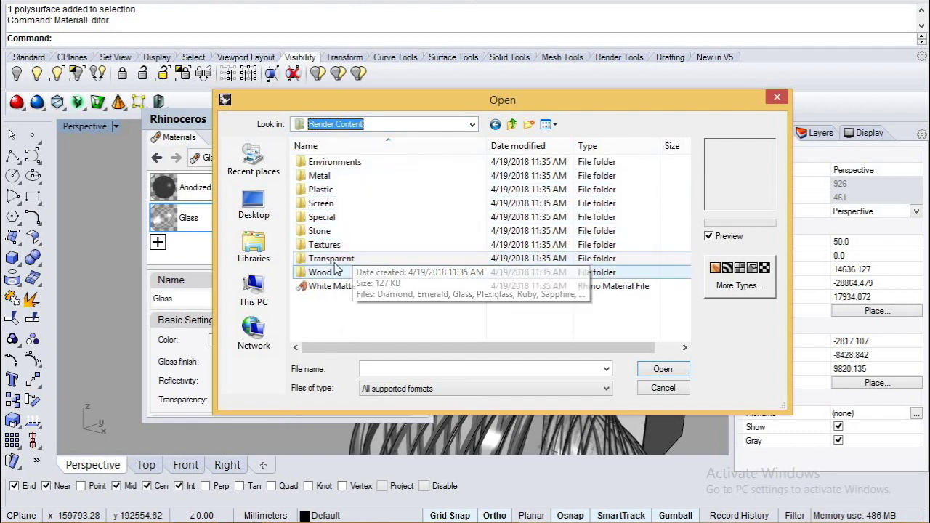
{"action": "double_click", "coordinate": [340, 233]}
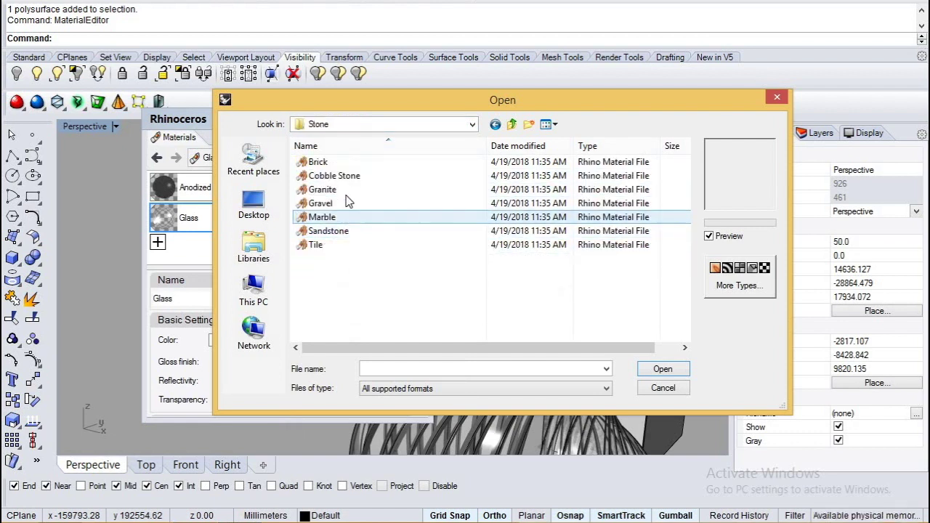
{"action": "left_click", "coordinate": [339, 219]}
{"action": "left_click", "coordinate": [328, 231]}
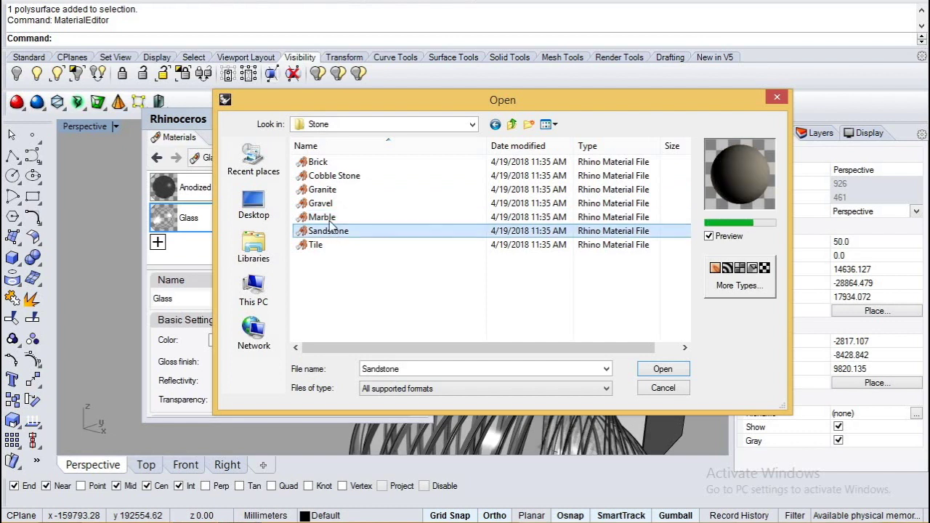
{"action": "left_click", "coordinate": [317, 245]}
{"action": "left_click", "coordinate": [320, 203]}
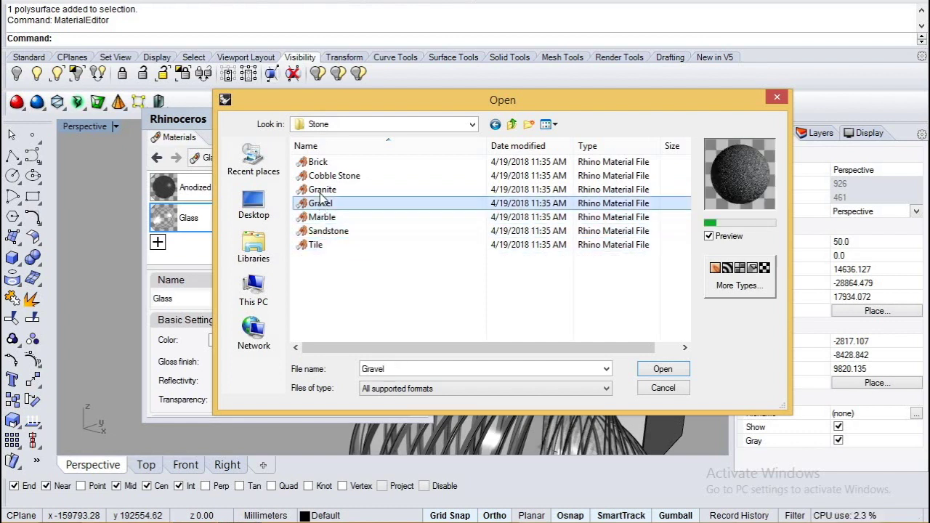
{"action": "left_click", "coordinate": [322, 190]}
{"action": "left_click", "coordinate": [319, 162]}
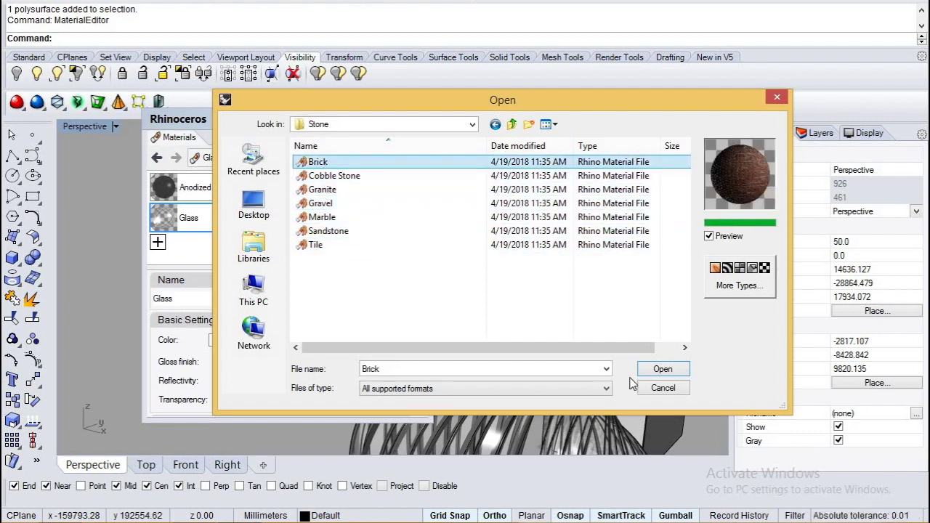
{"action": "left_click", "coordinate": [657, 370]}
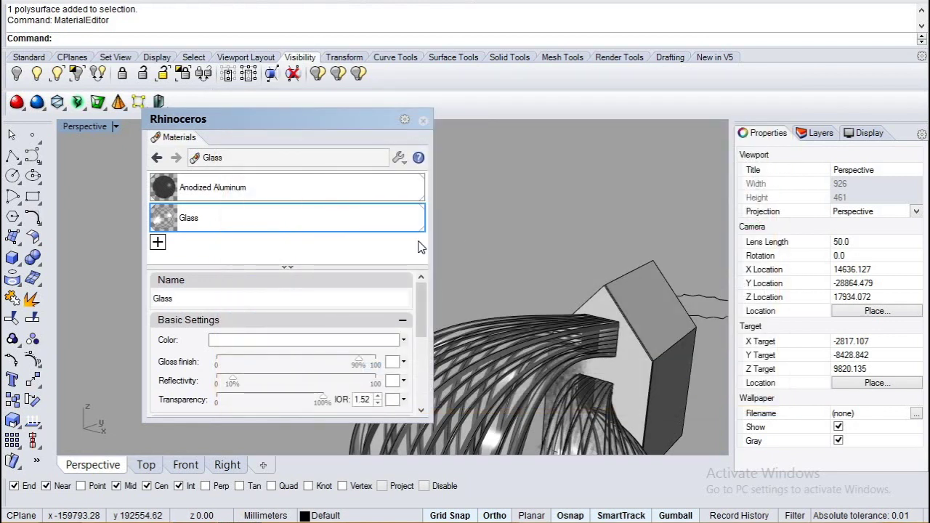
- Assign the Brick material to the gabled house volume where the two tubes end
{"action": "left_click", "coordinate": [218, 247]}
{"action": "left_click_drag", "start_coordinate": [213, 230], "coordinate": [625, 371]}
{"action": "left_click_drag", "start_coordinate": [411, 234], "coordinate": [651, 323]}
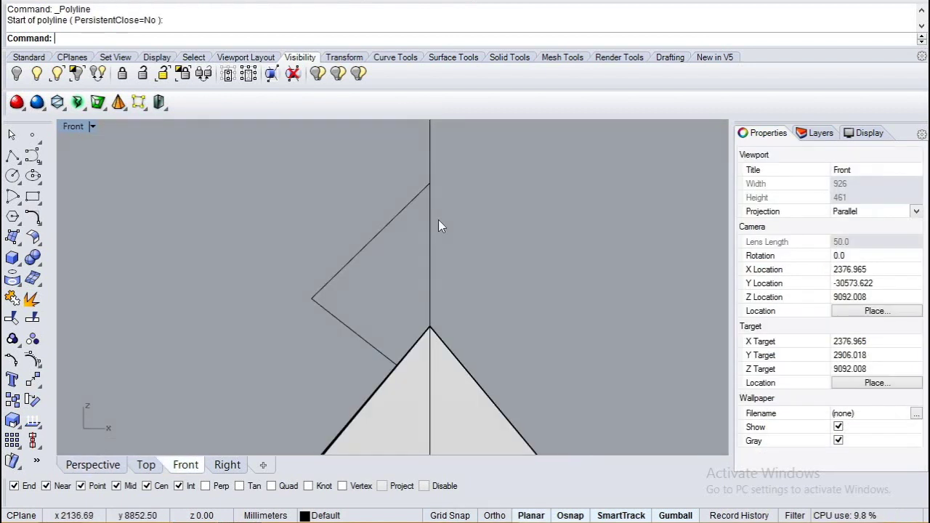
- In the Front view, mirror a copy of the two-segment polyline above the roof about the vertical line through the roof's peak
{"action": "left_click", "coordinate": [404, 214]}
{"action": "key", "text": "Return"}
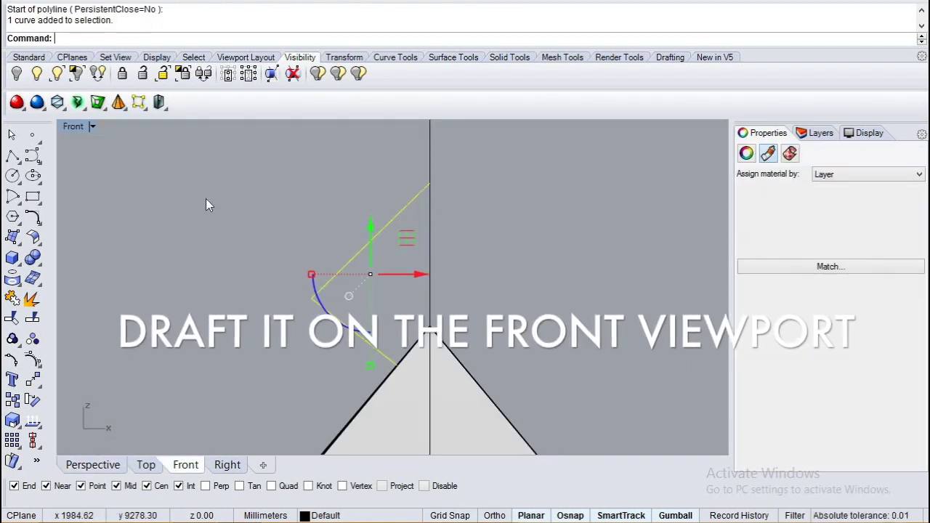
{"action": "type", "text": "Mirror"}
{"action": "key", "text": "Return"}
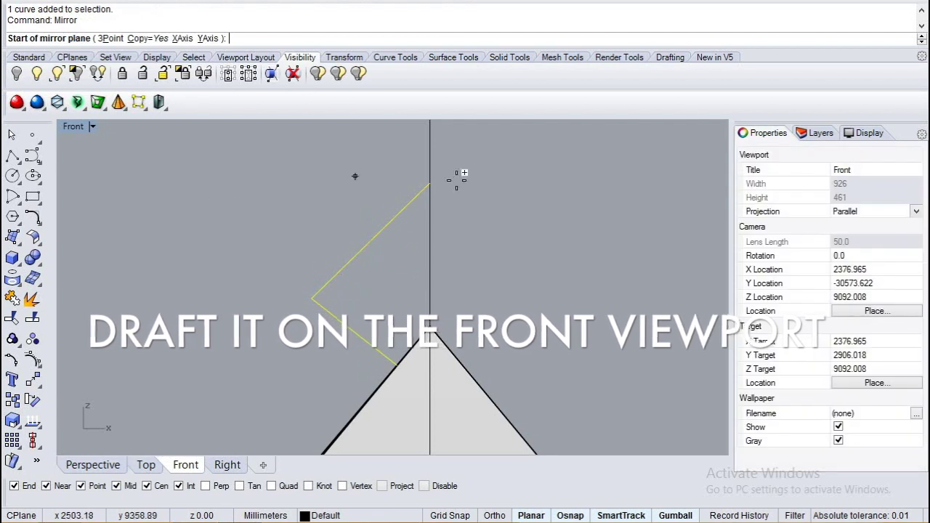
{"action": "left_click", "coordinate": [430, 184]}
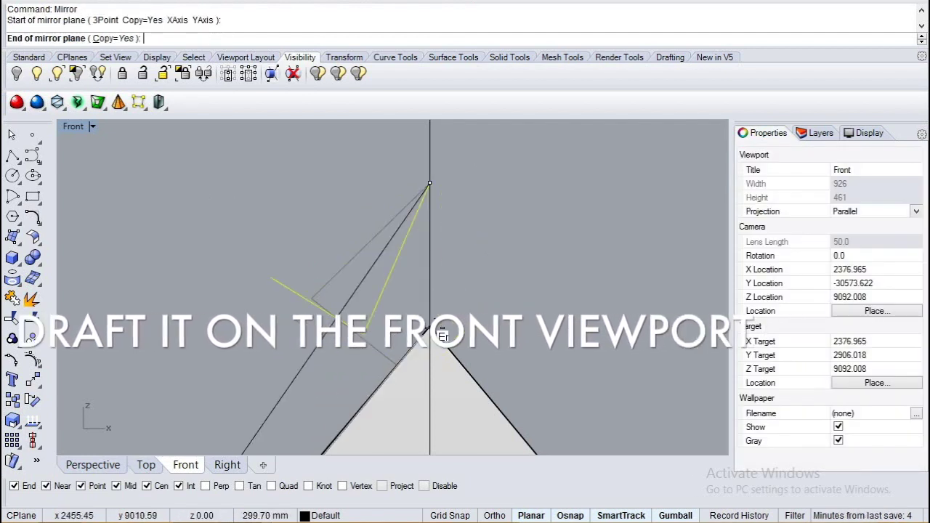
{"action": "left_click", "coordinate": [429, 328]}
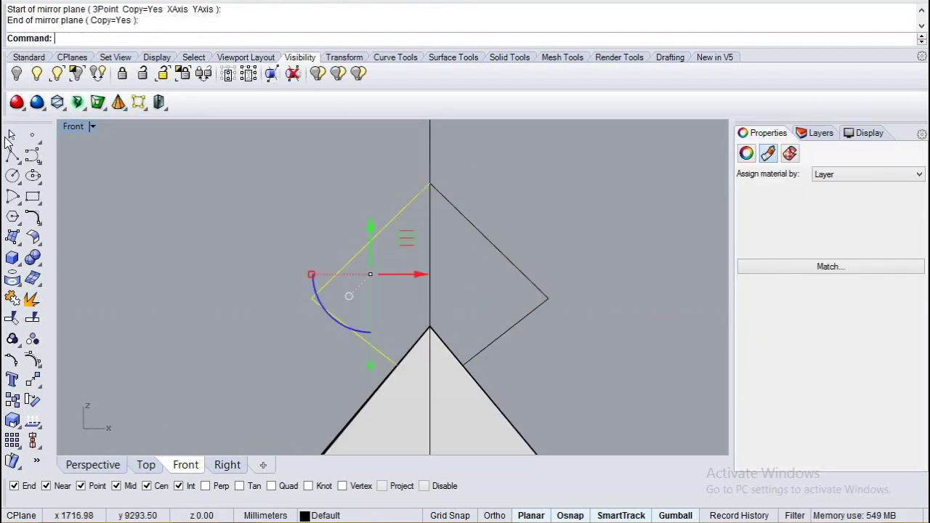
{"action": "key", "text": "Escape"}
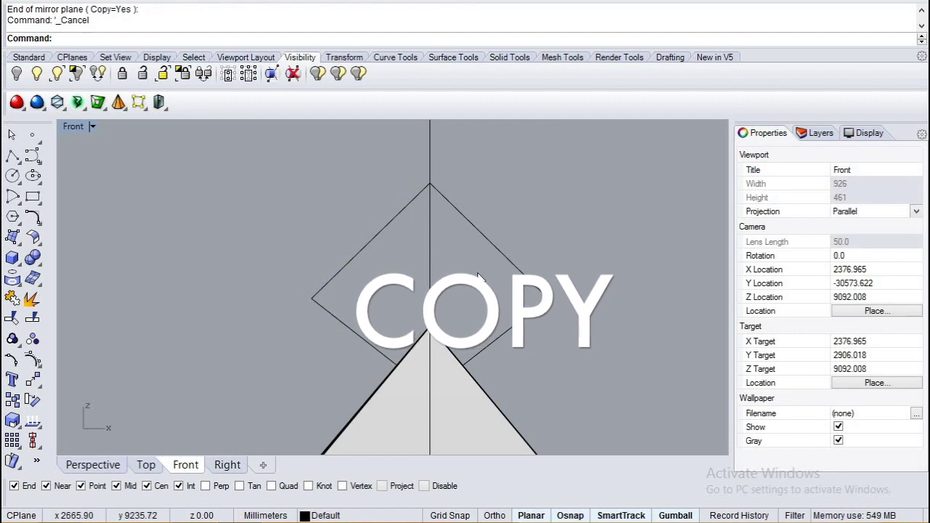
{"action": "left_click_drag", "start_coordinate": [497, 235], "coordinate": [478, 277]}
{"action": "left_click_drag", "start_coordinate": [398, 271], "coordinate": [331, 199]}
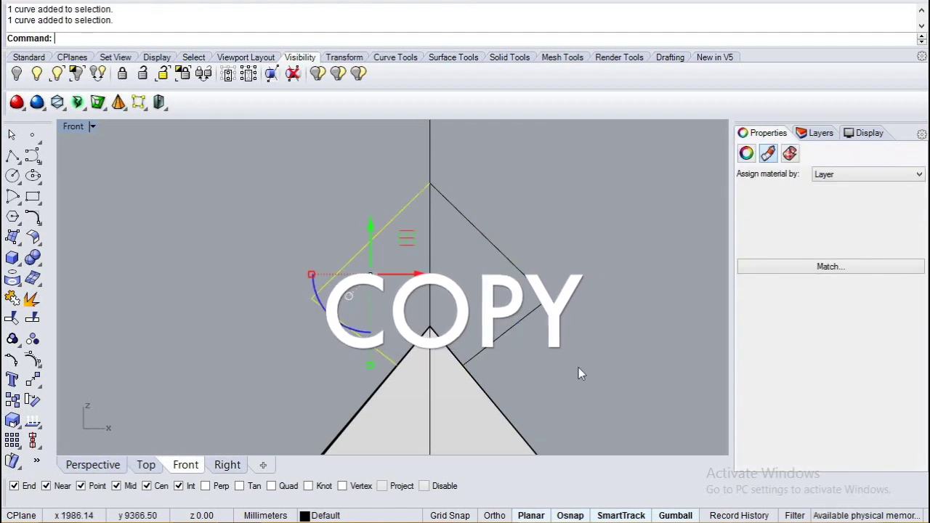
{"action": "left_click_drag", "start_coordinate": [205, 154], "coordinate": [592, 392]}
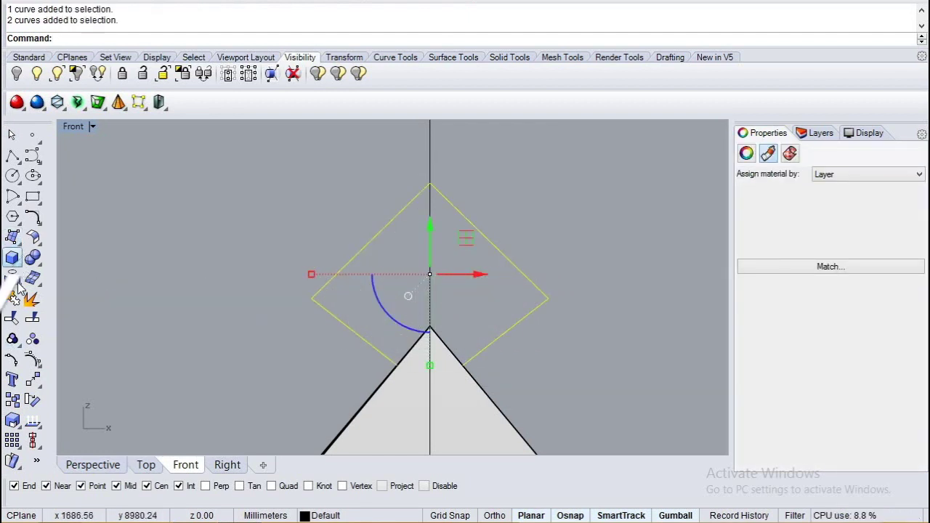
{"action": "left_click", "coordinate": [260, 186]}
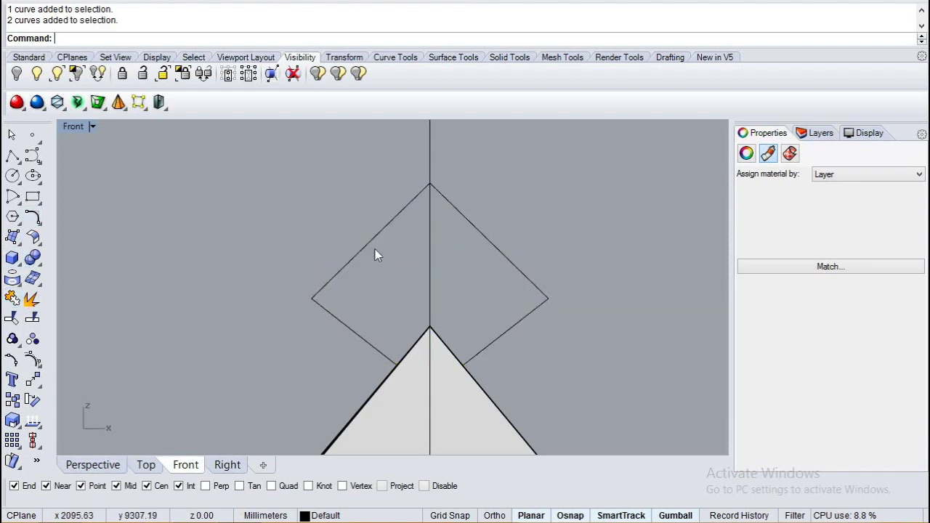
{"action": "scroll", "coordinate": [377, 252], "scroll_direction": "down", "scroll_amount": 8}
{"action": "right_click_drag", "start_coordinate": [384, 260], "coordinate": [354, 322]}
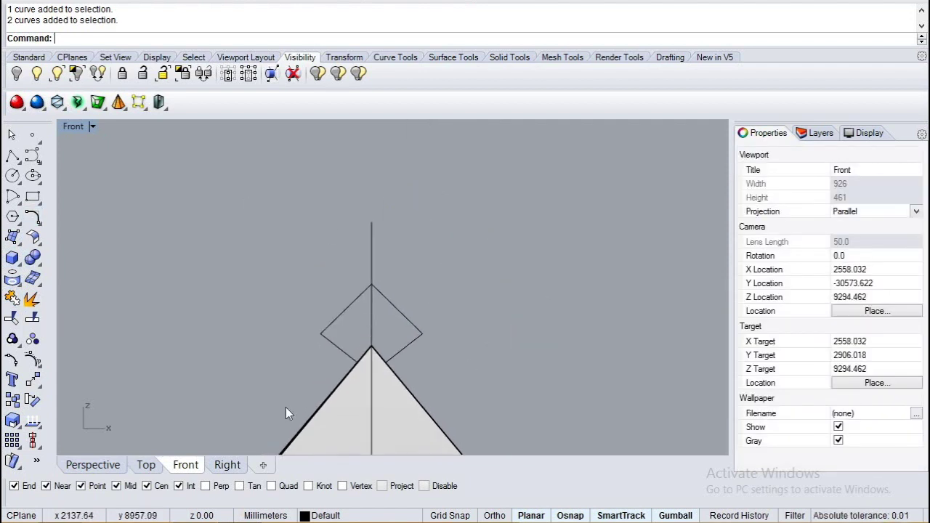
- In the Perspective view, join the two mirrored polylines above the roof peak into a single profile
{"action": "left_click", "coordinate": [98, 466]}
{"action": "right_click_drag", "start_coordinate": [500, 271], "coordinate": [454, 327]}
{"action": "left_click", "coordinate": [446, 333]}
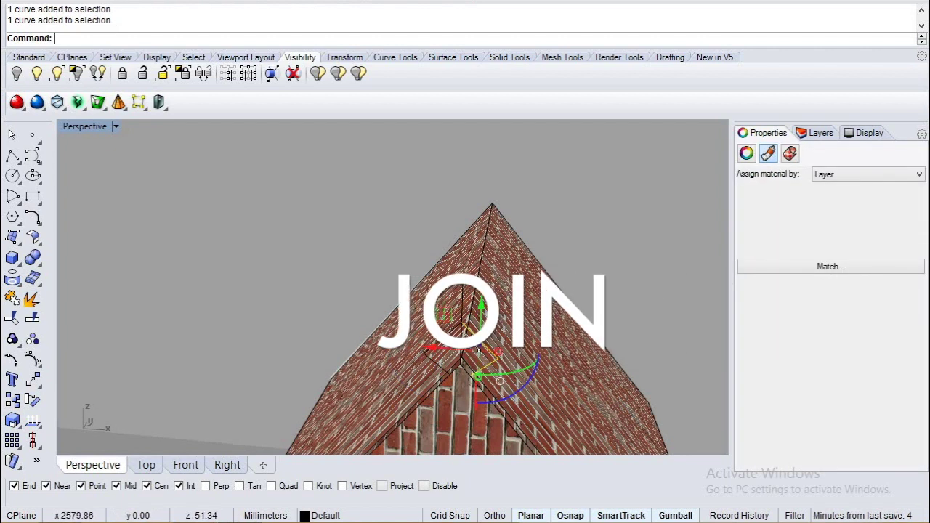
{"action": "left_click", "coordinate": [446, 337], "text": "shift"}
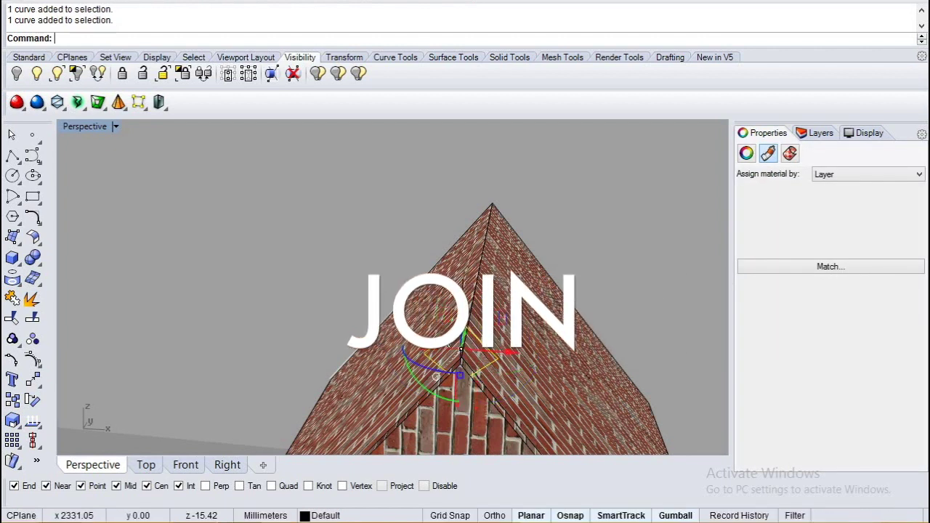
{"action": "left_click", "coordinate": [13, 299]}
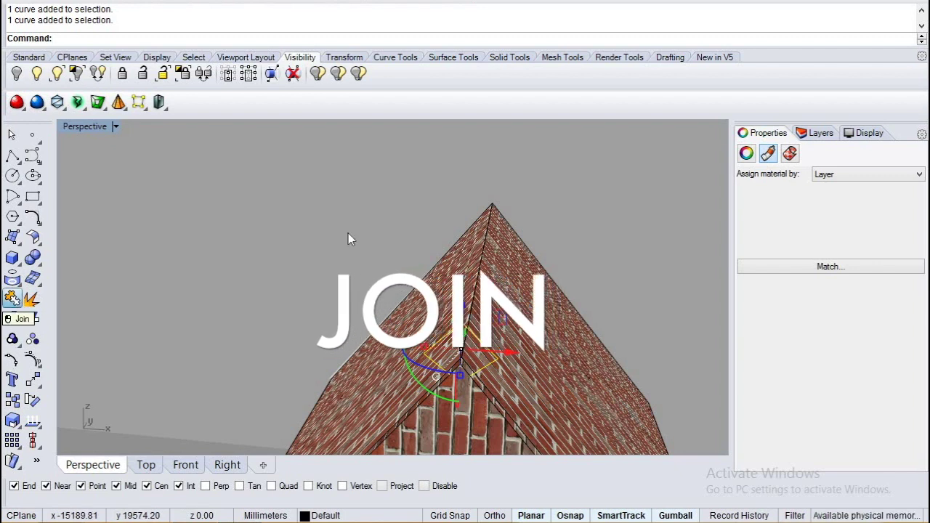
- Extrude the joined profile above the roof peak along the full length of the ridge as a ridge cap
{"action": "type", "text": "E"}
{"action": "type", "text": "xtrudeCrvAlongCrv"}
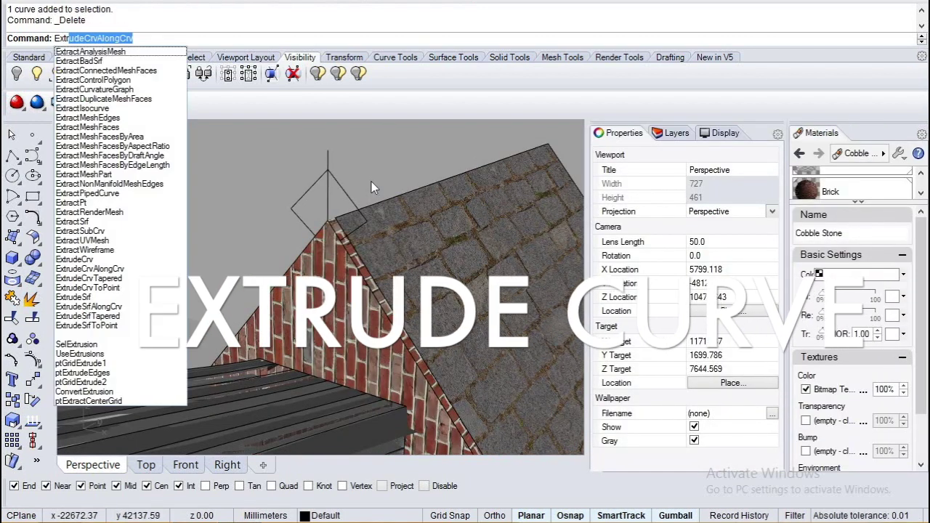
{"action": "left_click", "coordinate": [100, 52]}
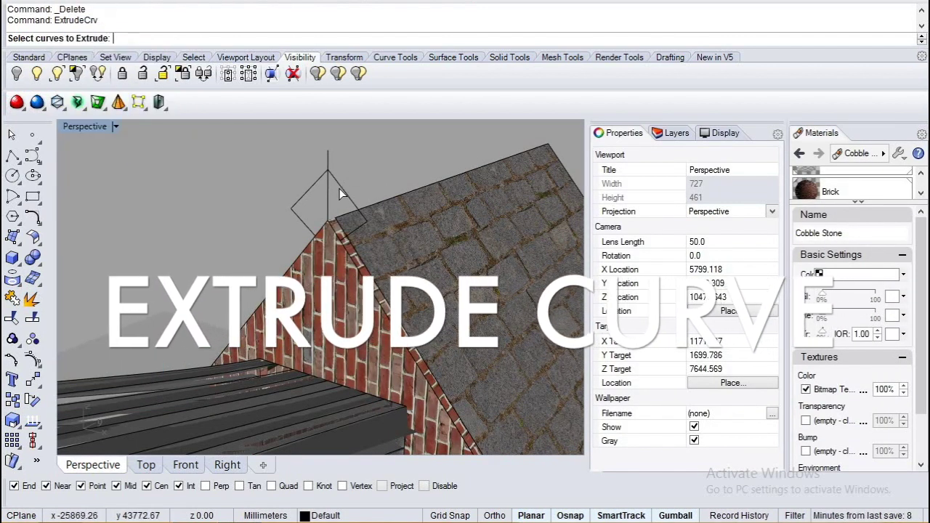
{"action": "left_click", "coordinate": [341, 194]}
{"action": "key", "text": "Return"}
{"action": "left_click", "coordinate": [461, 195]}
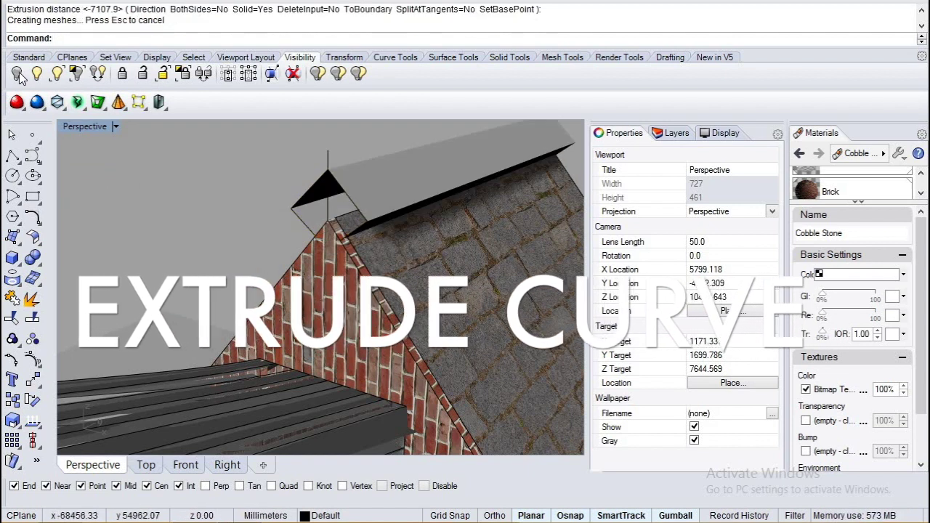
- Assign the Cobble Stone material to the extruded ridge cap
{"action": "key", "text": "ctrl+h"}
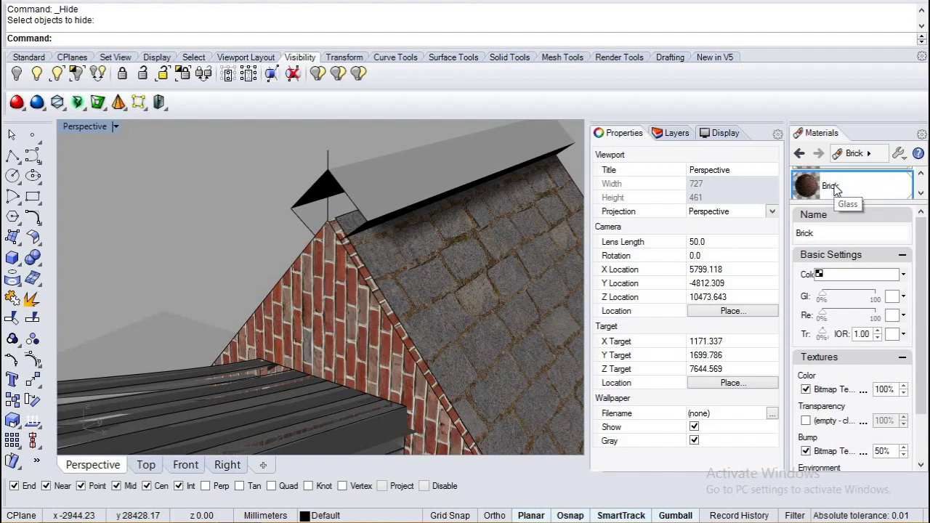
{"action": "scroll", "coordinate": [836, 190], "scroll_direction": "down", "scroll_amount": 1}
{"action": "left_click_drag", "start_coordinate": [836, 190], "coordinate": [465, 168]}
{"action": "left_click", "coordinate": [268, 192]}
{"action": "scroll", "coordinate": [434, 220], "scroll_direction": "down", "scroll_amount": 8}
{"action": "right_click", "coordinate": [447, 198]}
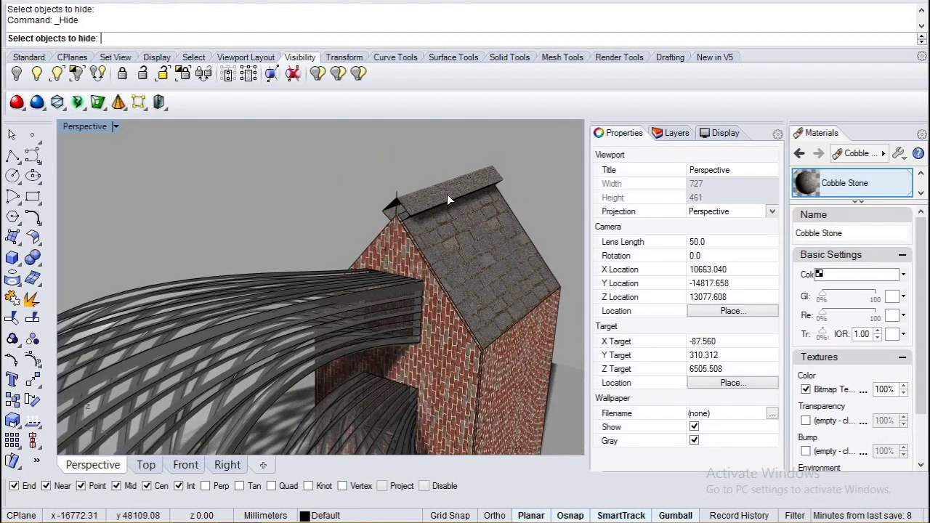
- Open the UV Editor for the brick front gable wall and define its UV rectangle by two corner points over the wall
{"action": "scroll", "coordinate": [451, 196], "scroll_direction": "down", "scroll_amount": 9}
{"action": "right_click", "coordinate": [522, 235]}
{"action": "scroll", "coordinate": [502, 234], "scroll_direction": "up", "scroll_amount": 6}
{"action": "scroll", "coordinate": [465, 240], "scroll_direction": "down", "scroll_amount": 6}
{"action": "right_click_drag", "start_coordinate": [444, 243], "coordinate": [420, 275]}
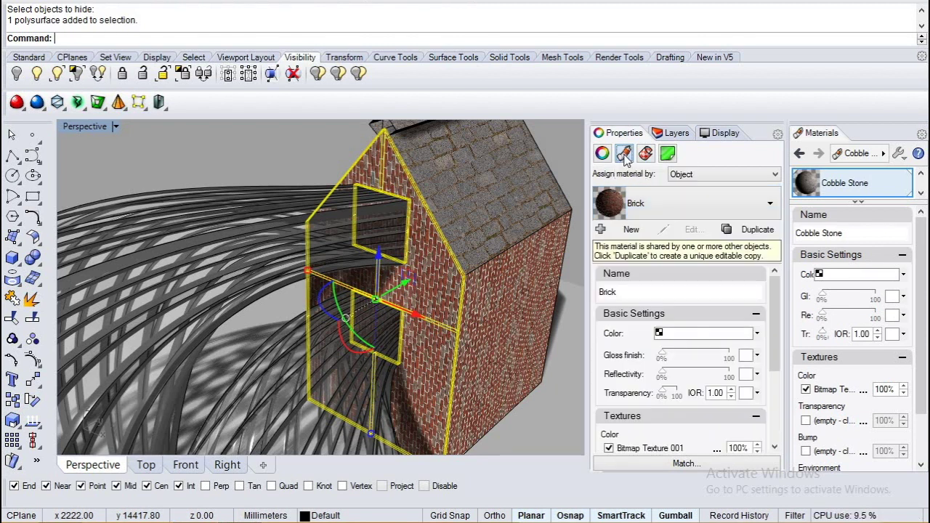
{"action": "left_click", "coordinate": [646, 156]}
{"action": "left_click", "coordinate": [685, 201]}
{"action": "left_click", "coordinate": [371, 282]}
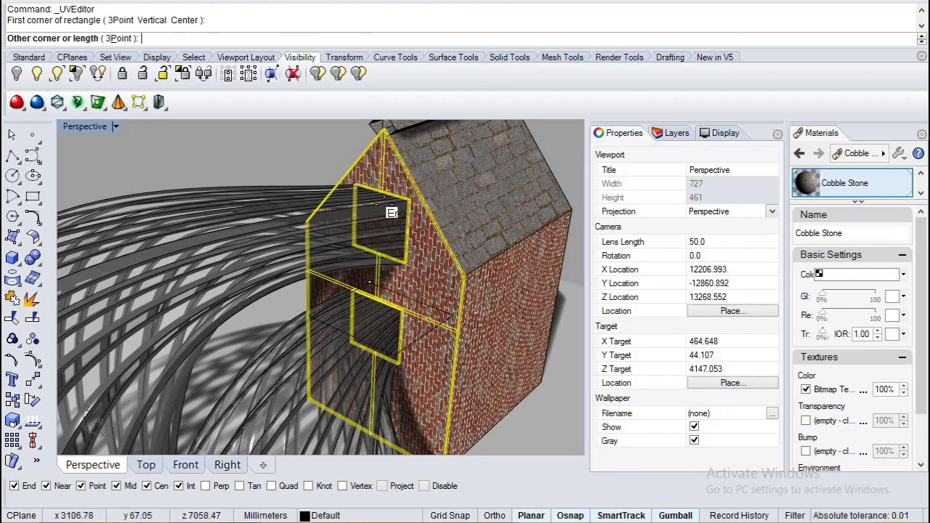
{"action": "key", "text": "Escape"}
{"action": "left_click", "coordinate": [683, 200]}
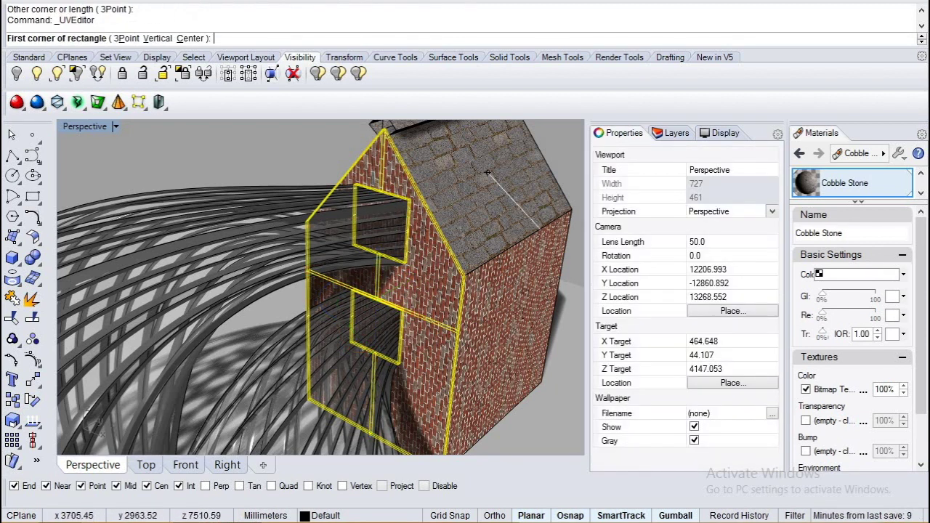
{"action": "left_click", "coordinate": [443, 298]}
{"action": "left_click", "coordinate": [366, 287]}
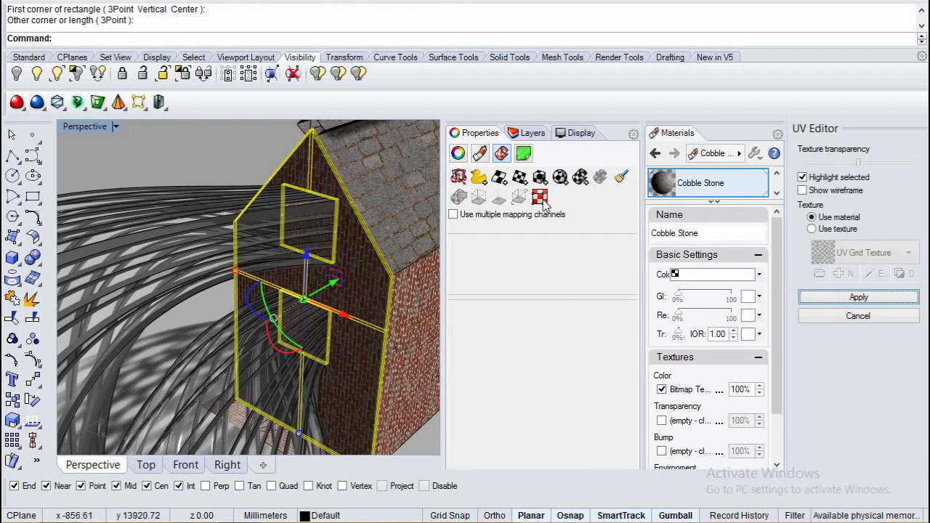
{"action": "left_click", "coordinate": [543, 201]}
{"action": "left_click", "coordinate": [379, 246]}
{"action": "scroll", "coordinate": [351, 313], "scroll_direction": "down", "scroll_amount": 6}
{"action": "key", "text": "Escape"}
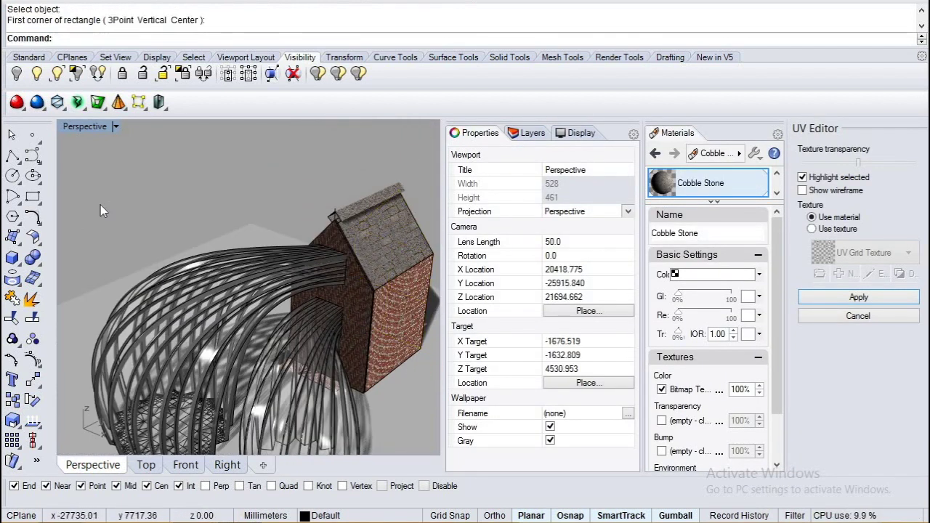
- Try to rotate the gable wall's UV mesh about a point picked on the wall
{"action": "type", "text": "rotate"}
{"action": "key", "text": "Return"}
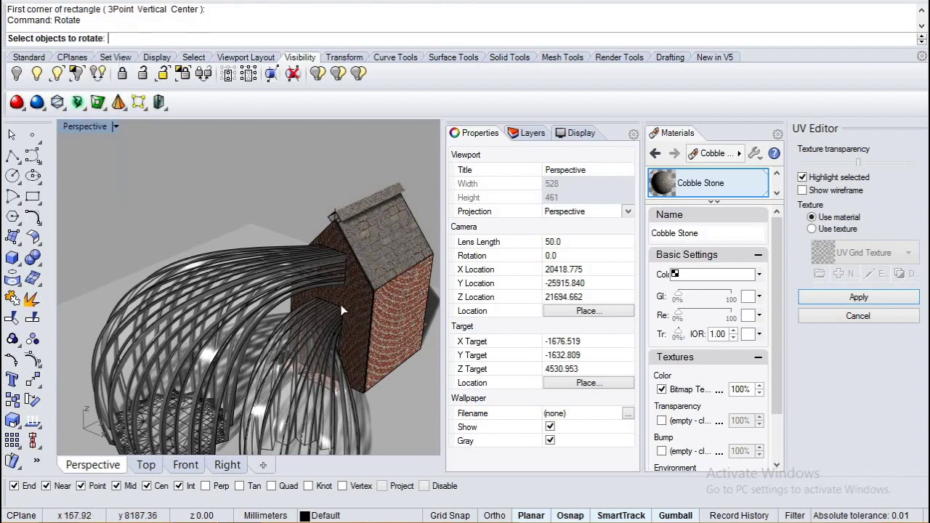
{"action": "left_click", "coordinate": [344, 310]}
{"action": "right_click", "coordinate": [362, 301]}
{"action": "left_click", "coordinate": [363, 302]}
{"action": "key", "text": "Escape"}
- Save the model file
{"action": "scroll", "coordinate": [314, 283], "scroll_direction": "down", "scroll_amount": 10}
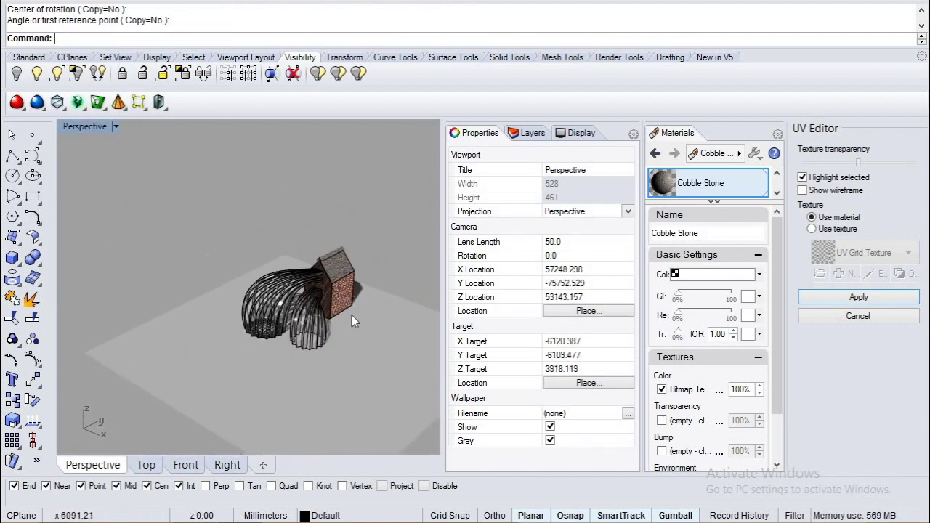
{"action": "scroll", "coordinate": [337, 277], "scroll_direction": "up", "scroll_amount": 5}
{"action": "key", "text": "ctrl+s"}
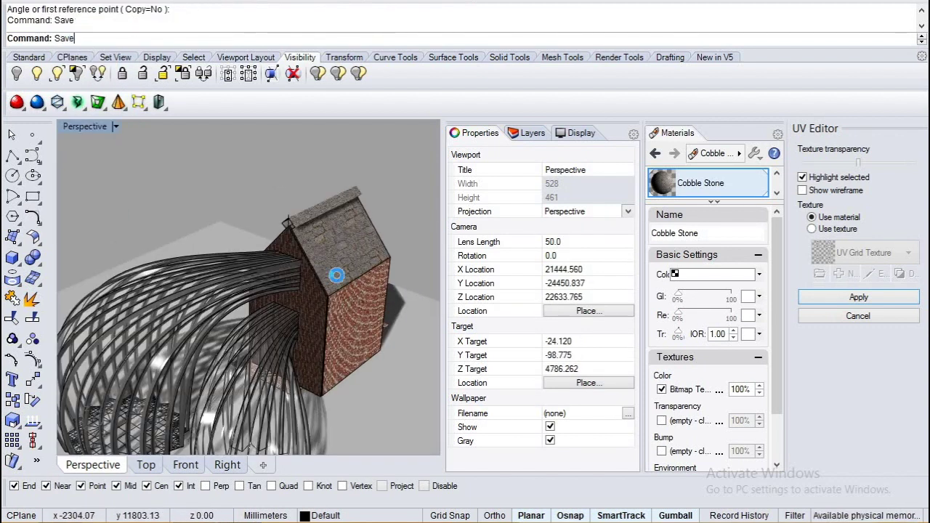